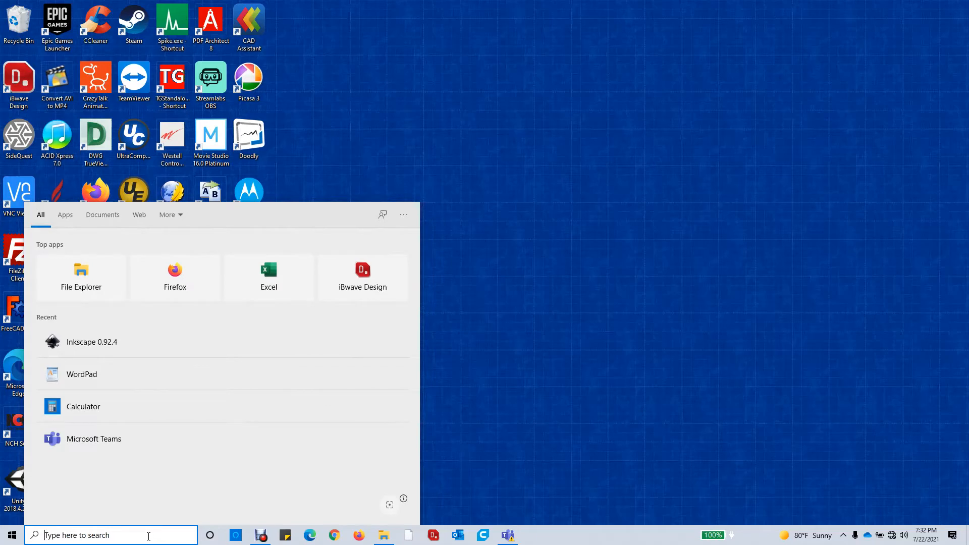
Open Inkscape and set the new document's custom page size to 300 mm wide and 300 mm high.
{"action": "left_click", "coordinate": [110, 348]}
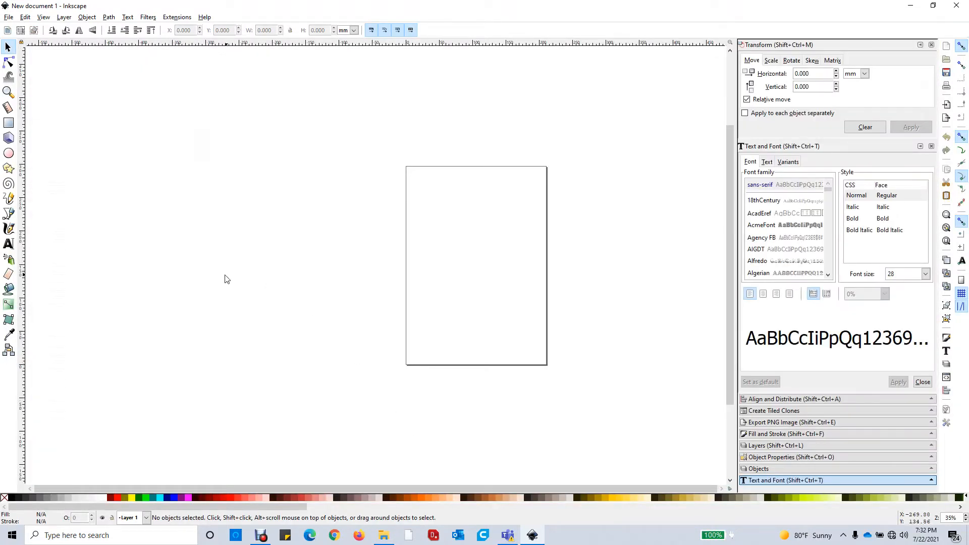
{"action": "left_click", "coordinate": [7, 17]}
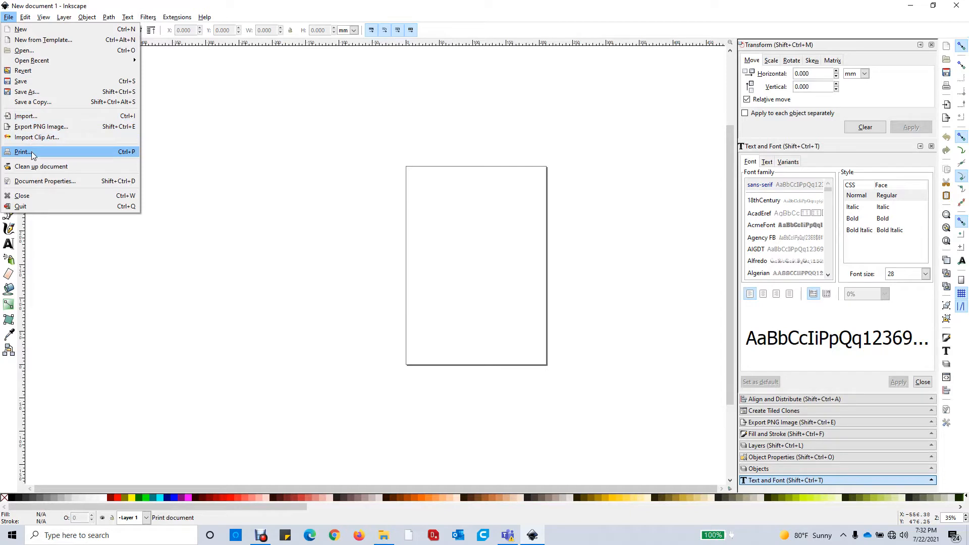
{"action": "left_click", "coordinate": [37, 183]}
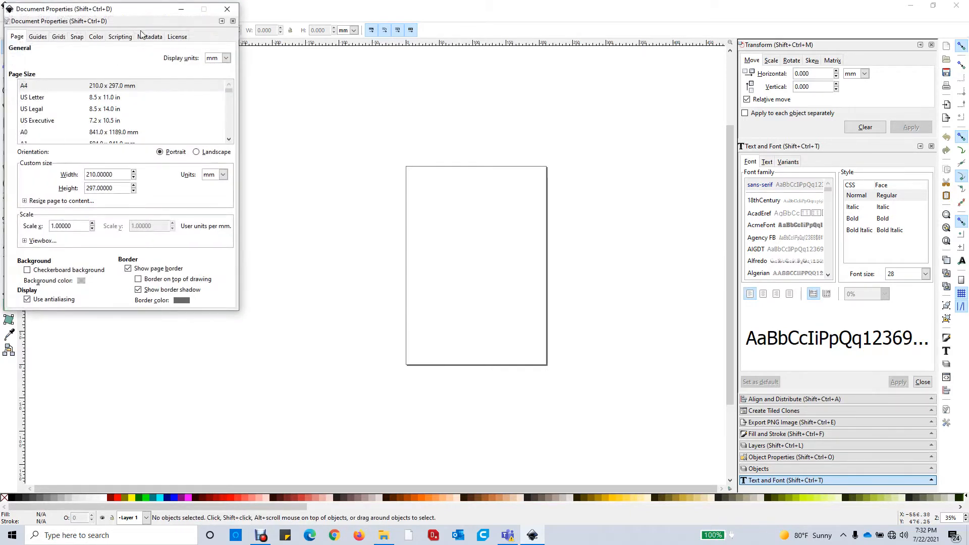
{"action": "left_click_drag", "start_coordinate": [160, 13], "coordinate": [360, 98]}
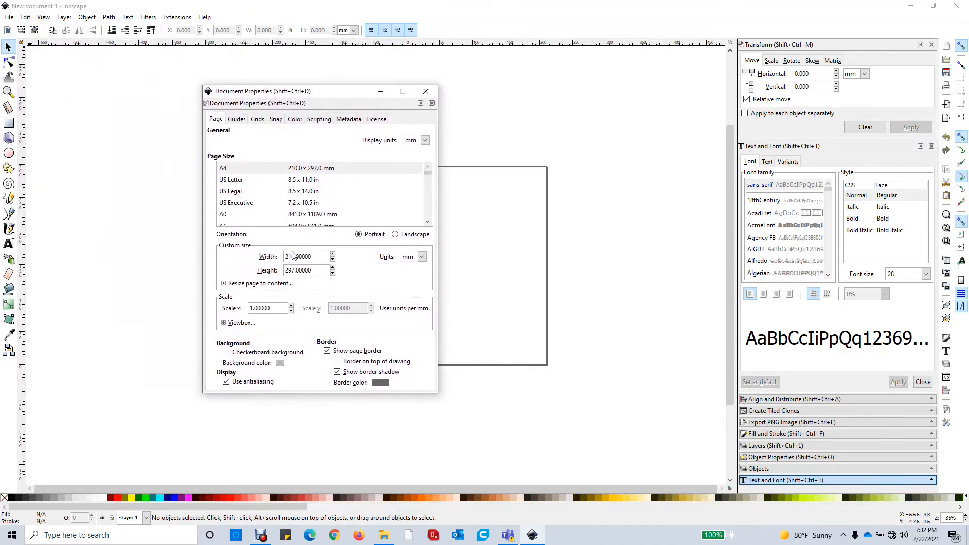
{"action": "left_click_drag", "start_coordinate": [317, 258], "coordinate": [266, 259]}
{"action": "type", "text": "300"}
{"action": "key", "text": "Tab"}
{"action": "type", "text": "30"}
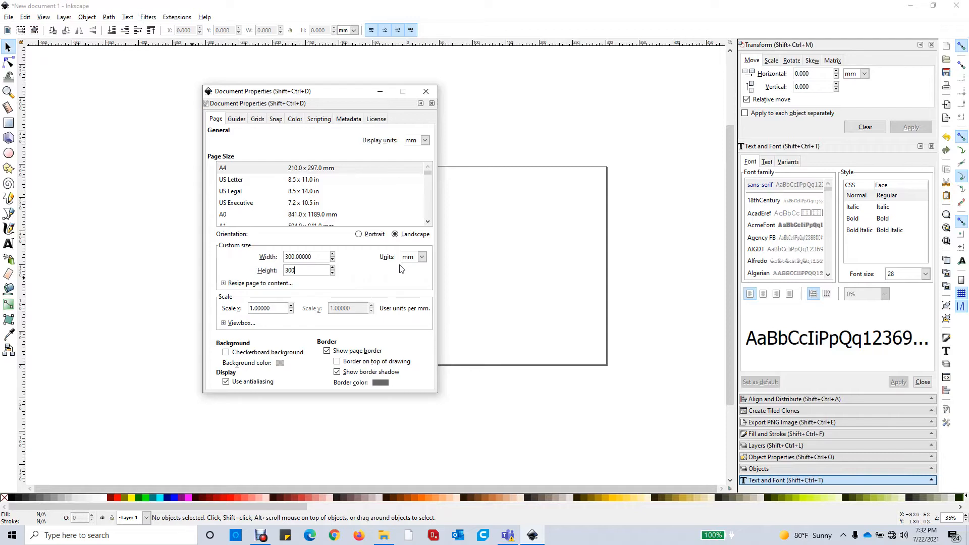
Add a rectangular grid to the document and set its major grid line color to red.
{"action": "left_click", "coordinate": [258, 123]}
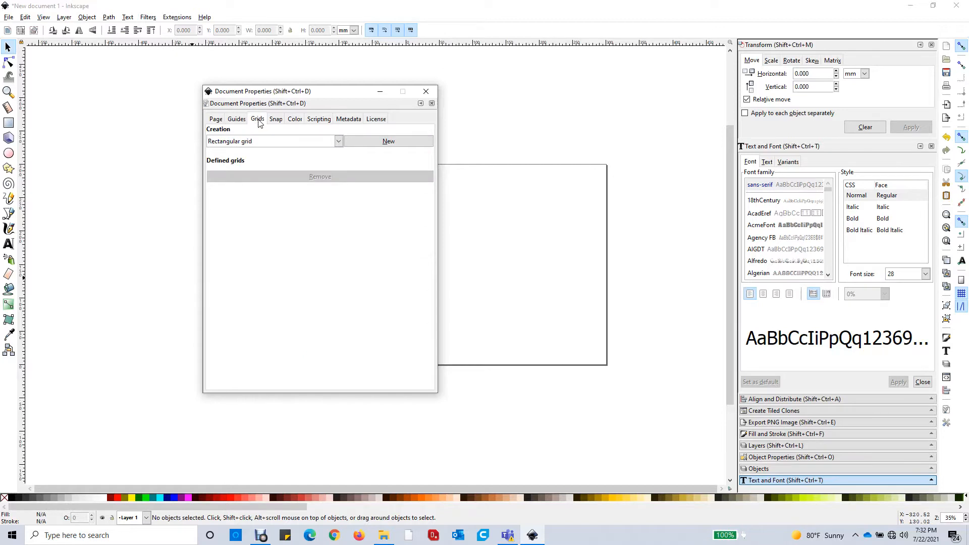
{"action": "left_click", "coordinate": [399, 147]}
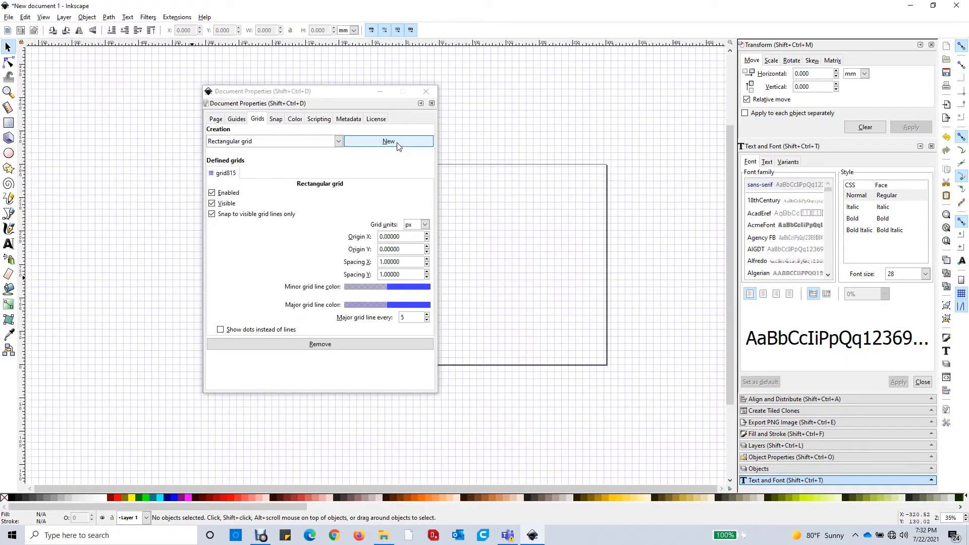
{"action": "left_click", "coordinate": [411, 304]}
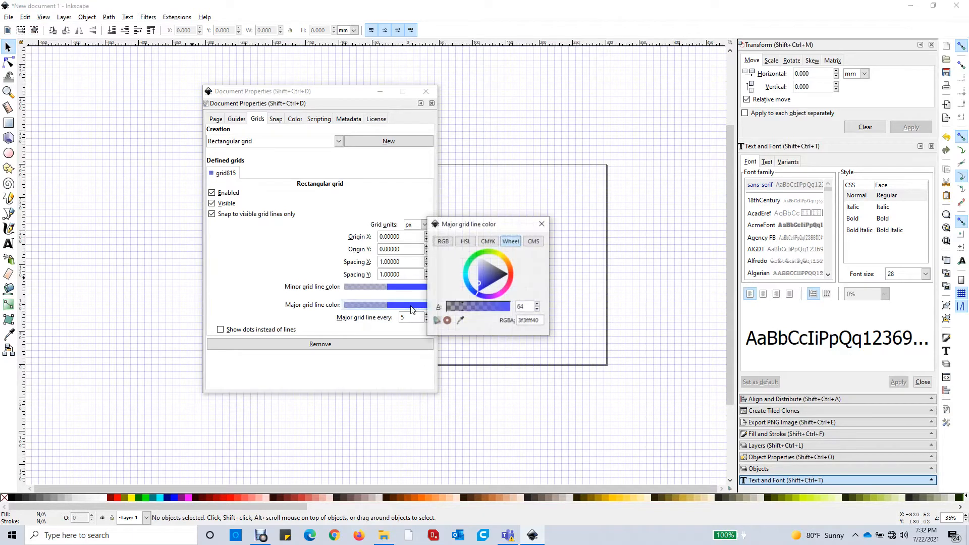
{"action": "left_click", "coordinate": [511, 278]}
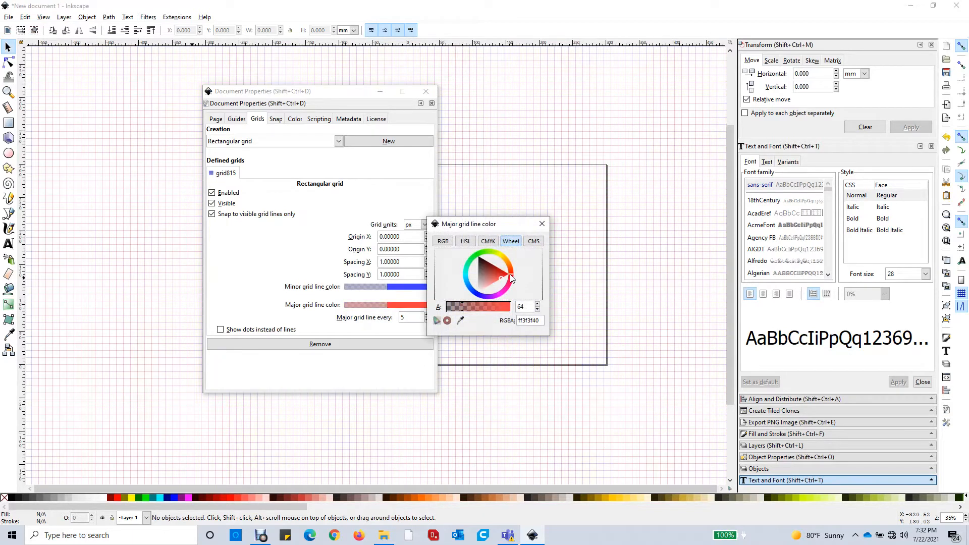
{"action": "left_click", "coordinate": [541, 223]}
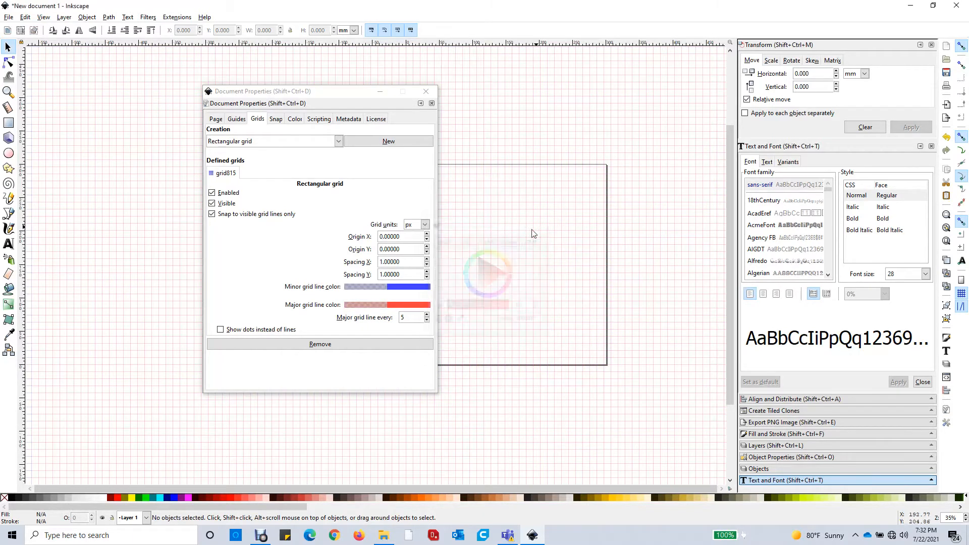
{"action": "left_click", "coordinate": [426, 92]}
Draw an ellipse about 280 mm wide and 275 mm high covering most of the page.
{"action": "scroll", "coordinate": [446, 254], "scroll_direction": "up", "scroll_amount": 1}
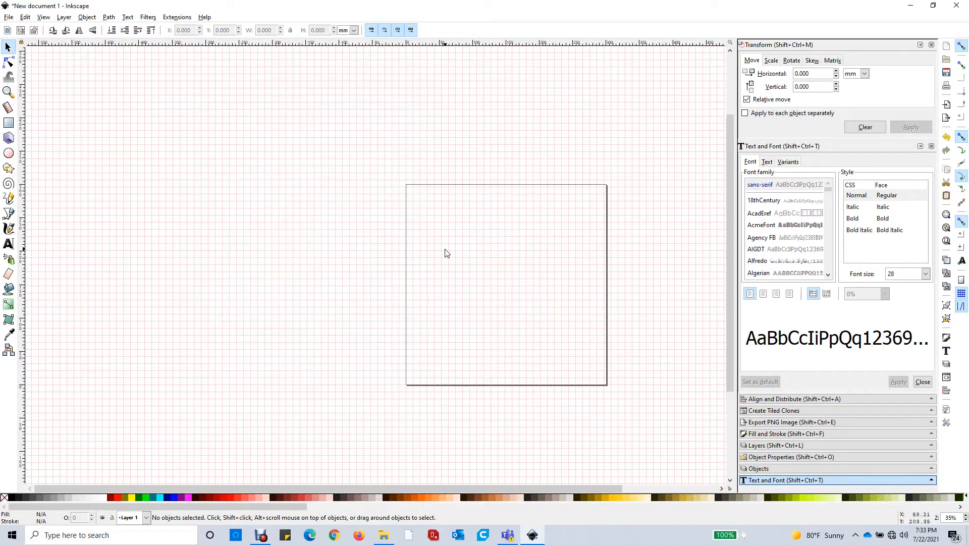
{"action": "scroll", "coordinate": [447, 253], "scroll_direction": "up", "scroll_amount": 10}
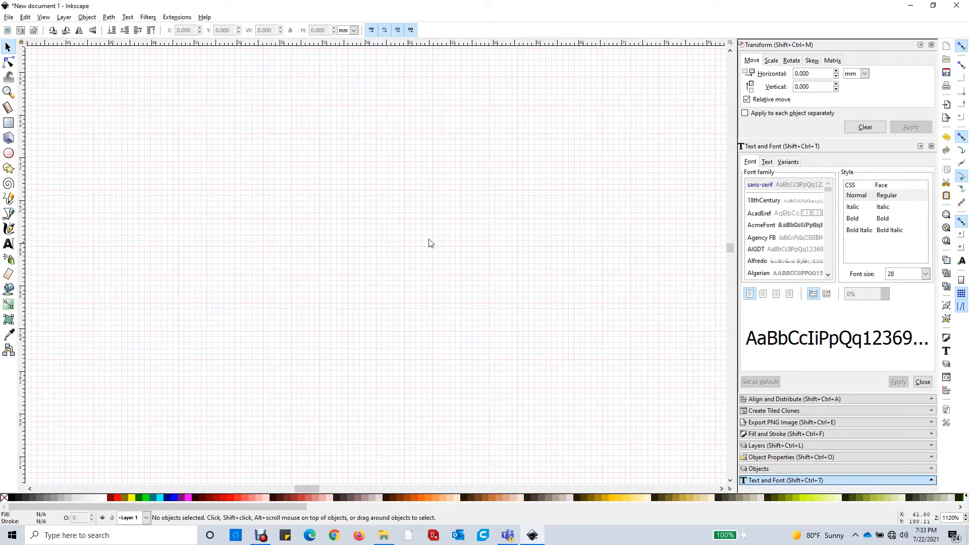
{"action": "scroll", "coordinate": [450, 245], "scroll_direction": "up", "scroll_amount": 3}
{"action": "scroll", "coordinate": [447, 250], "scroll_direction": "down", "scroll_amount": 11}
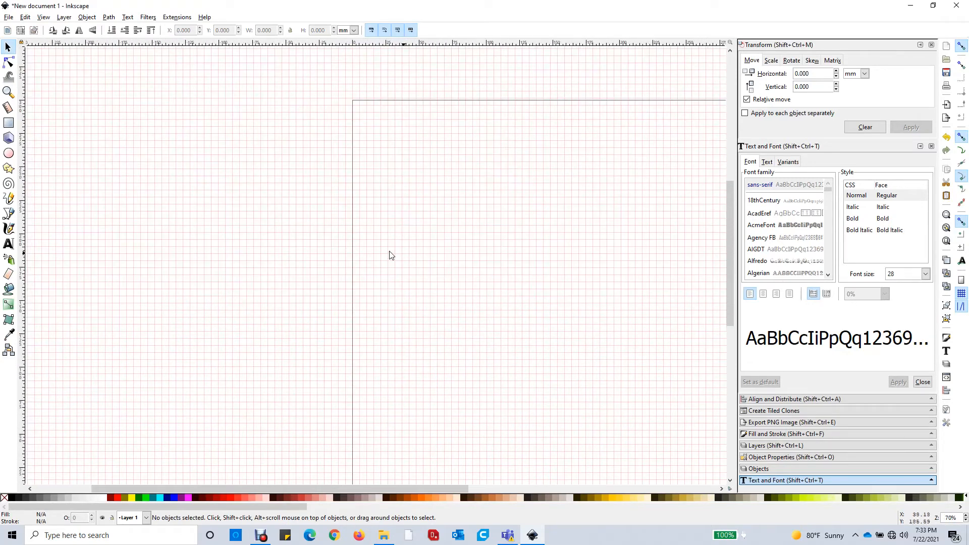
{"action": "left_click", "coordinate": [44, 17]}
{"action": "mouse_move", "coordinate": [50, 31]}
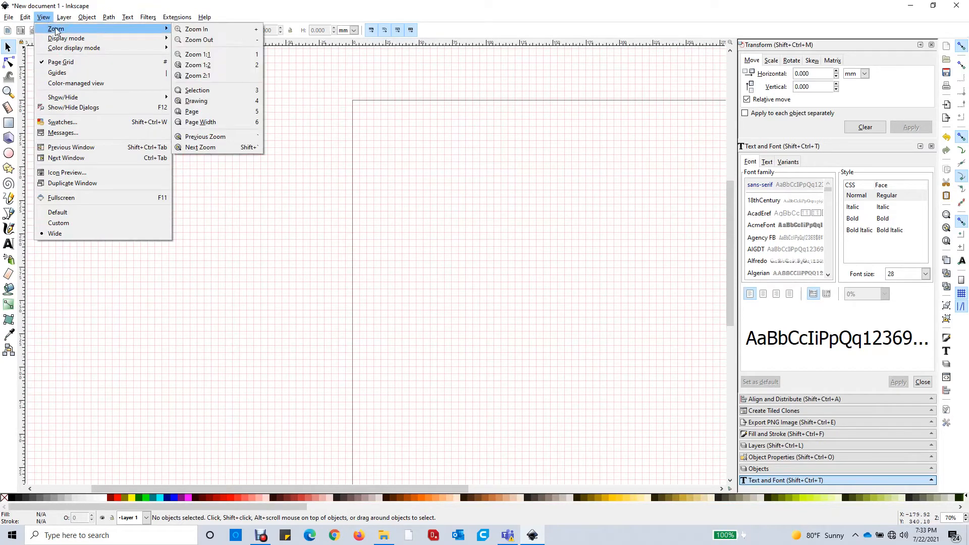
{"action": "left_click", "coordinate": [208, 112]}
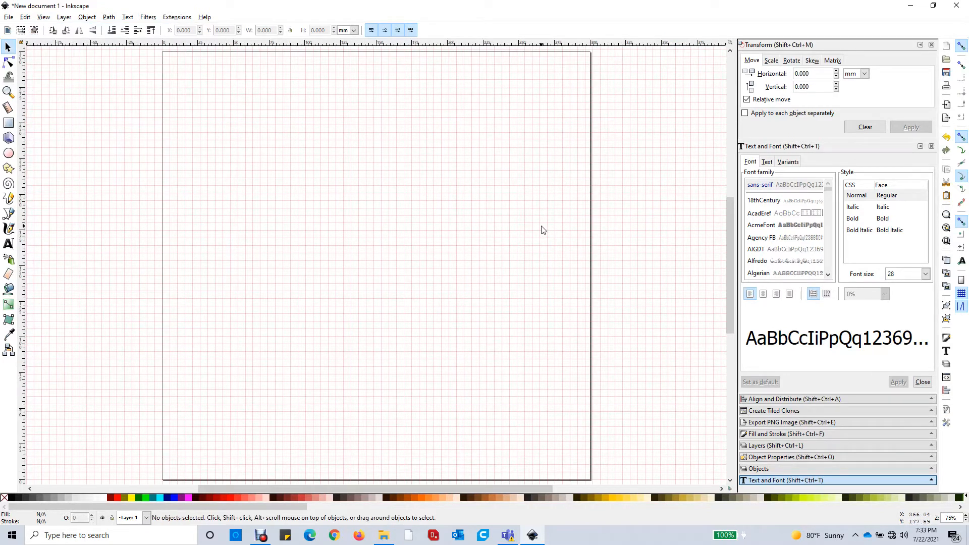
{"action": "left_click", "coordinate": [9, 153]}
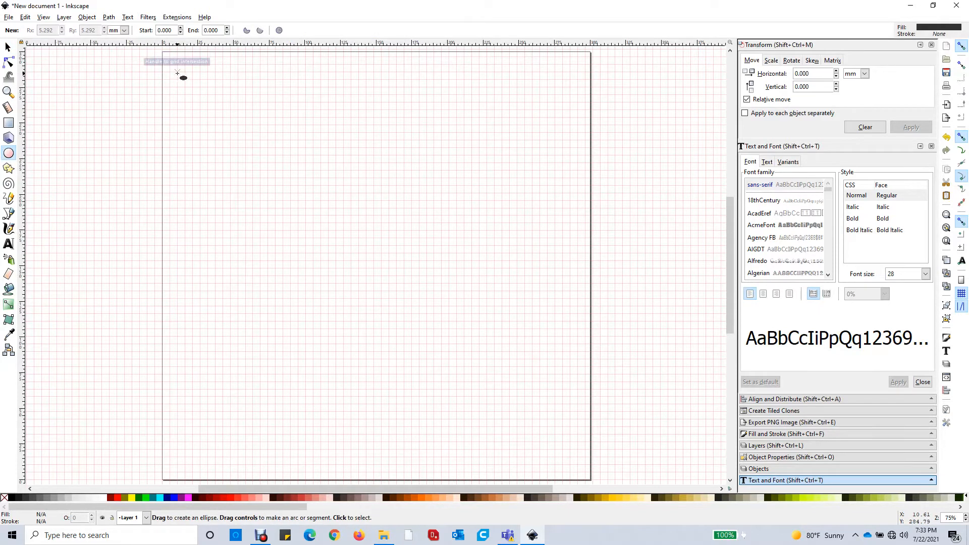
{"action": "left_click_drag", "start_coordinate": [177, 73], "coordinate": [577, 464]}
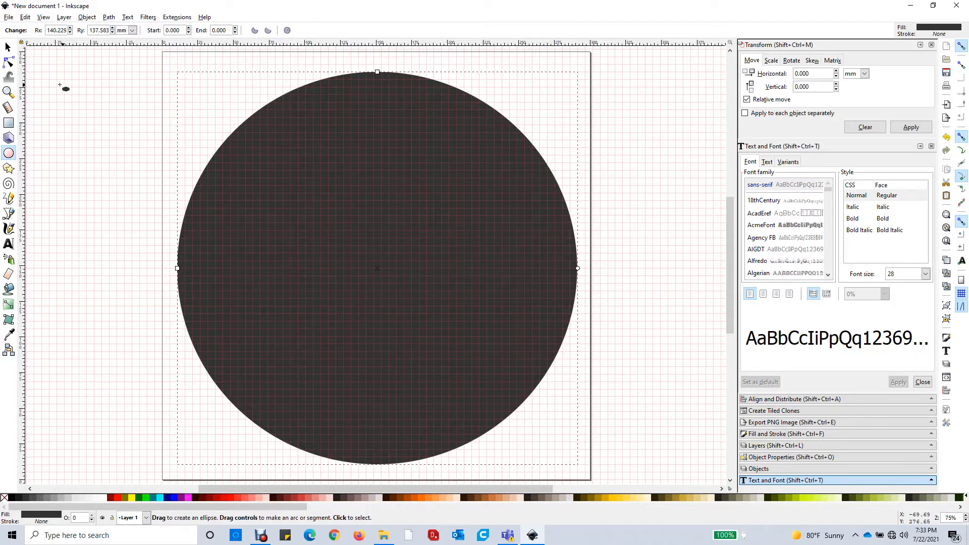
Set the ellipse's width and height both to 280 mm.
{"action": "left_click", "coordinate": [7, 47]}
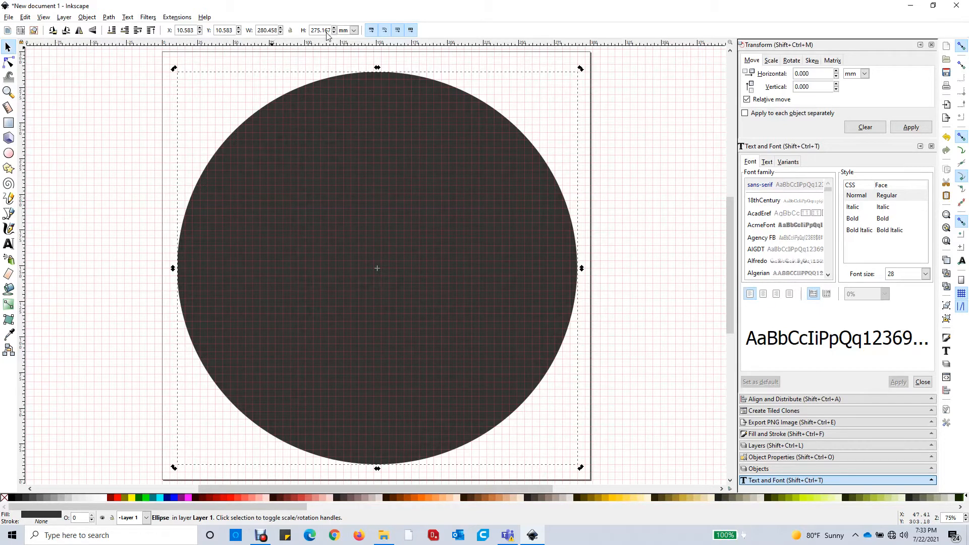
{"action": "double_click", "coordinate": [262, 31]}
{"action": "type", "text": "280"}
{"action": "key", "text": "Tab"}
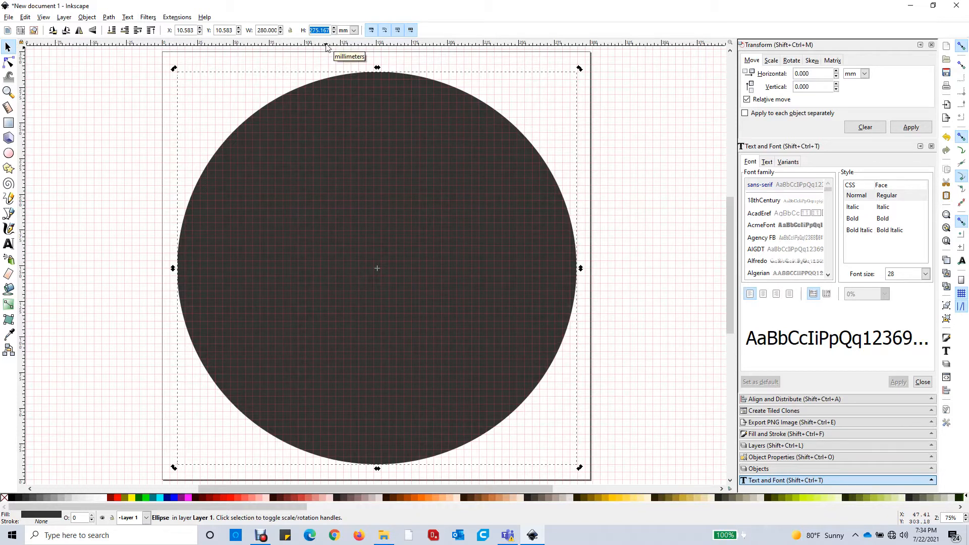
{"action": "type", "text": "280"}
{"action": "key", "text": "Return"}
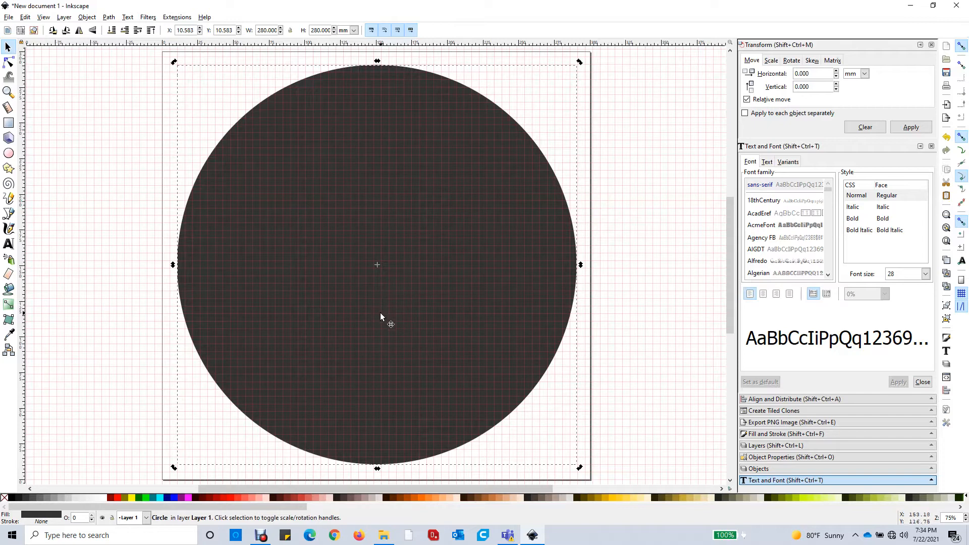
Move the circle slightly so its center sits on the grid intersection near the middle of the page.
{"action": "scroll", "coordinate": [380, 303], "scroll_direction": "up", "scroll_amount": 8, "text": "ctrl"}
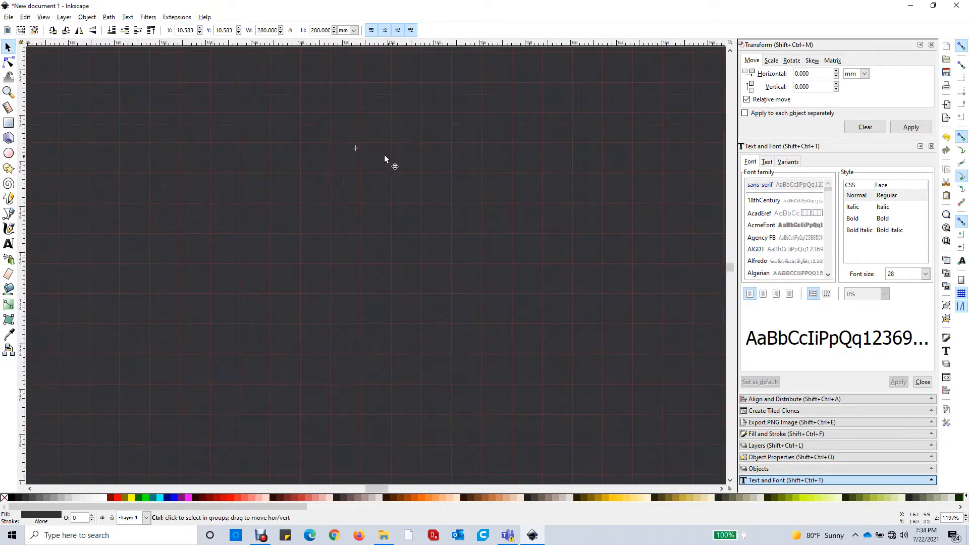
{"action": "scroll", "coordinate": [357, 165], "scroll_direction": "up", "scroll_amount": 1, "text": "ctrl"}
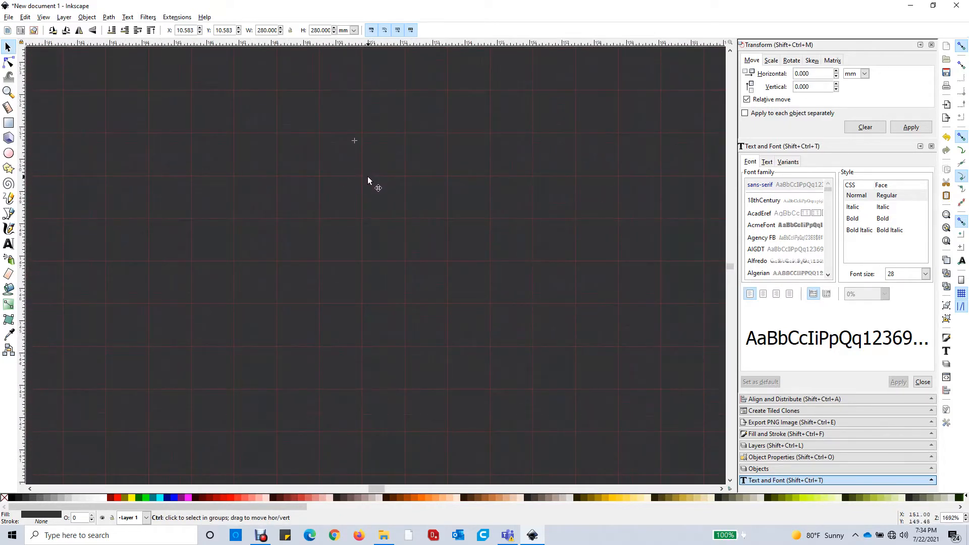
{"action": "scroll", "coordinate": [383, 137], "scroll_direction": "up", "scroll_amount": 1, "text": "ctrl"}
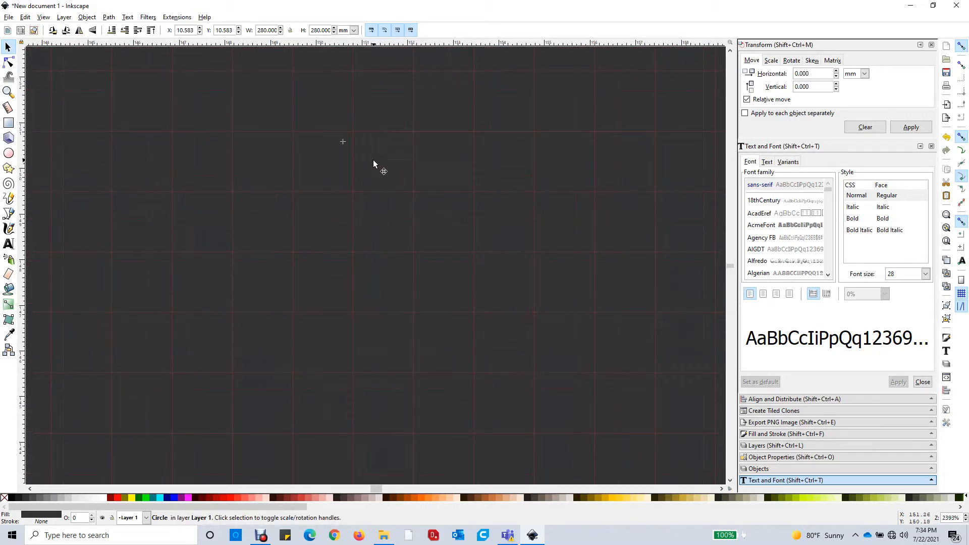
{"action": "scroll", "coordinate": [350, 132], "scroll_direction": "up", "scroll_amount": 1, "text": "ctrl"}
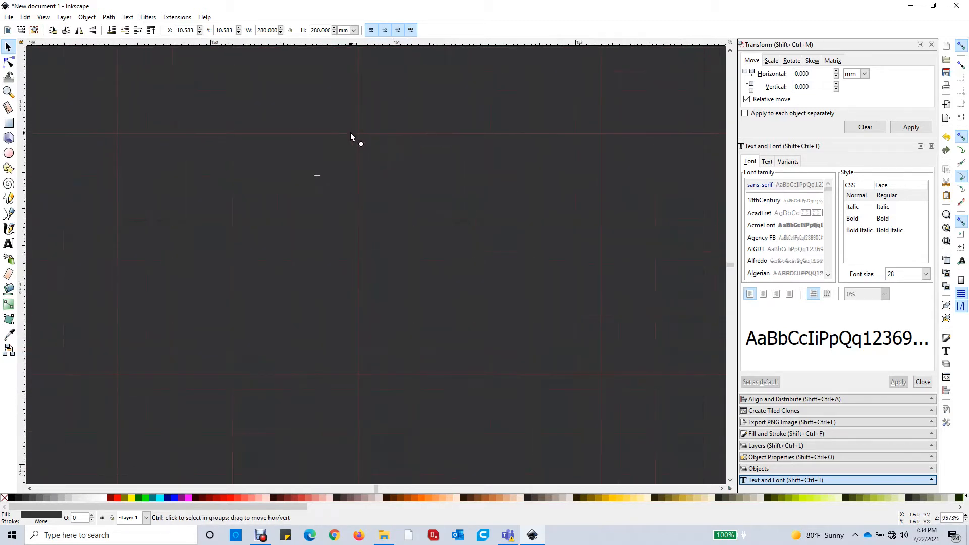
{"action": "scroll", "coordinate": [349, 144], "scroll_direction": "down", "scroll_amount": 1, "text": "ctrl"}
{"action": "left_click_drag", "start_coordinate": [348, 185], "coordinate": [351, 182]}
{"action": "left_click_drag", "start_coordinate": [349, 185], "coordinate": [355, 181]}
{"action": "scroll", "coordinate": [355, 161], "scroll_direction": "up", "scroll_amount": 2, "text": "ctrl"}
{"action": "scroll", "coordinate": [348, 147], "scroll_direction": "up", "scroll_amount": 1, "text": "ctrl"}
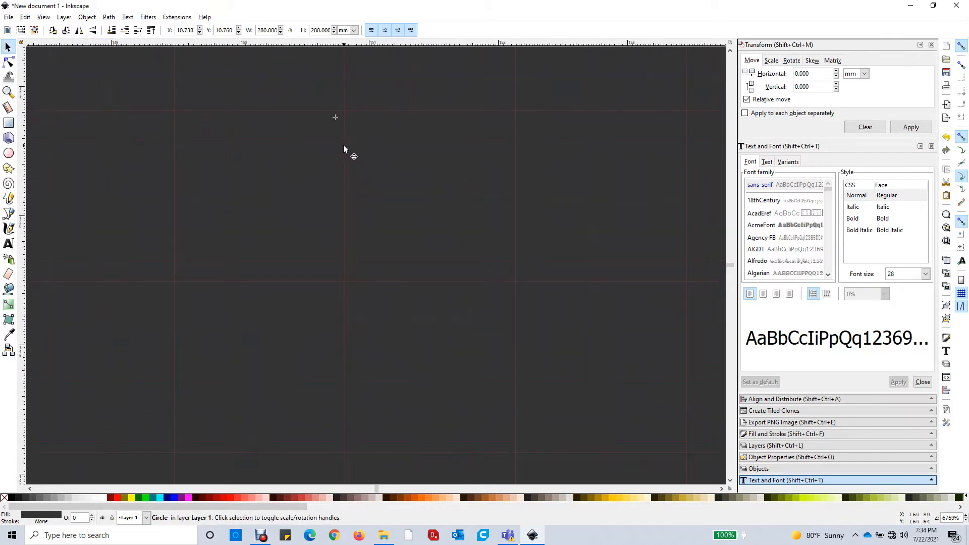
{"action": "left_click_drag", "start_coordinate": [344, 149], "coordinate": [359, 147]}
{"action": "scroll", "coordinate": [359, 169], "scroll_direction": "down", "scroll_amount": 14, "text": "ctrl"}
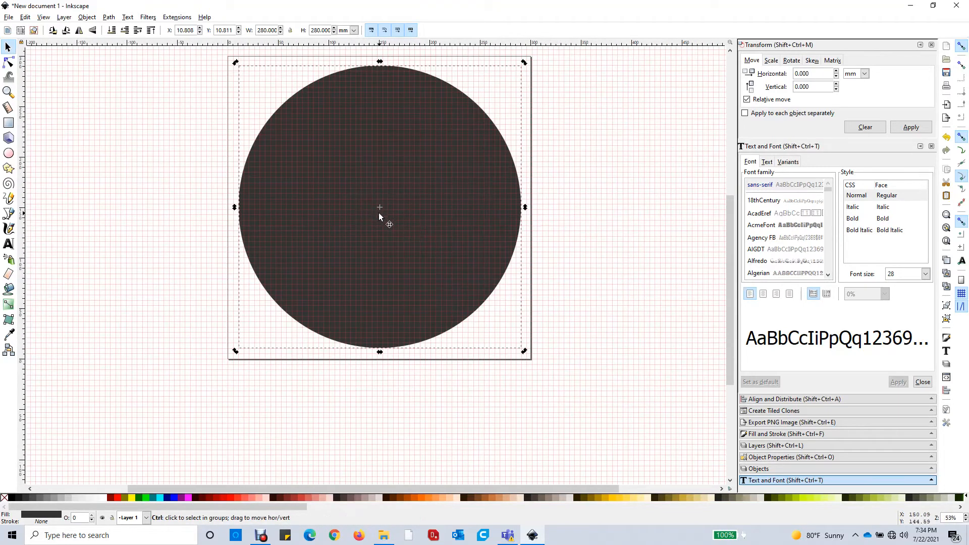
{"action": "scroll", "coordinate": [397, 249], "scroll_direction": "down", "scroll_amount": 1, "text": "ctrl"}
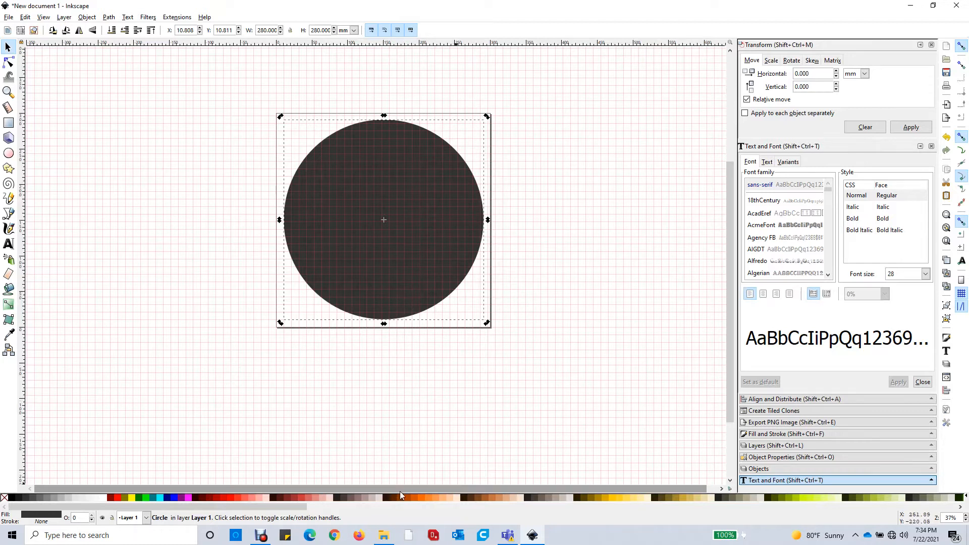
Give the circle a yellow fill (ffdd55) and a black stroke.
{"action": "left_click", "coordinate": [626, 497]}
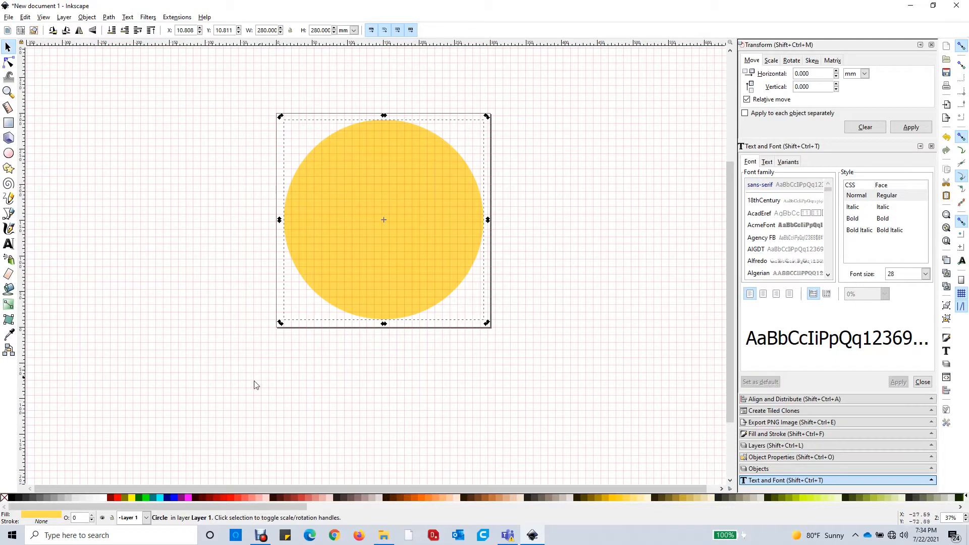
{"action": "right_click", "coordinate": [11, 500]}
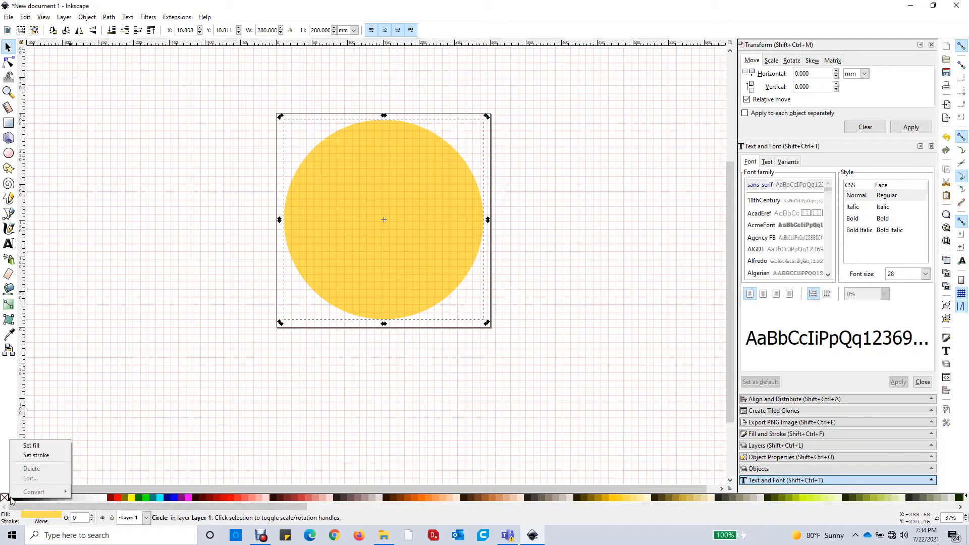
{"action": "left_click", "coordinate": [48, 460]}
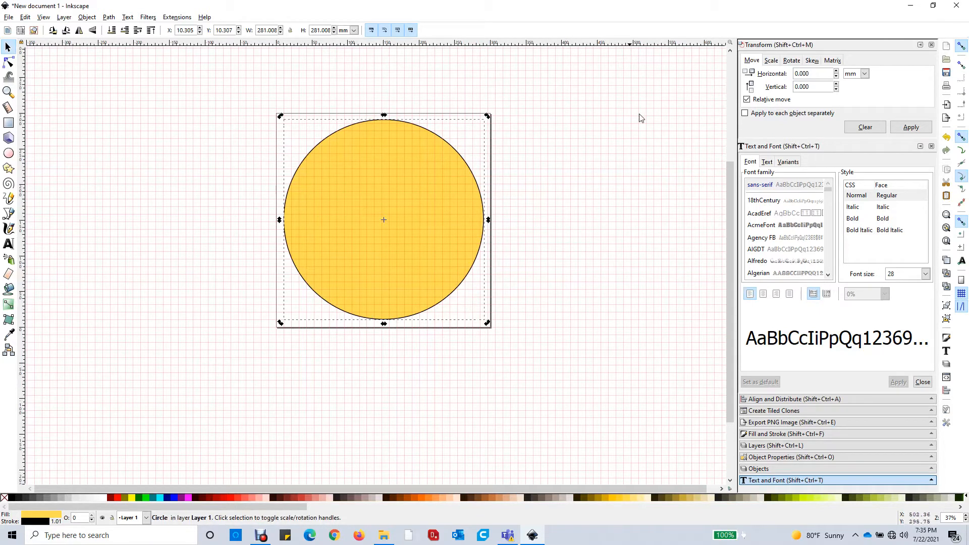
Set the circle's stroke width to 2 mm.
{"action": "left_click", "coordinate": [769, 434]}
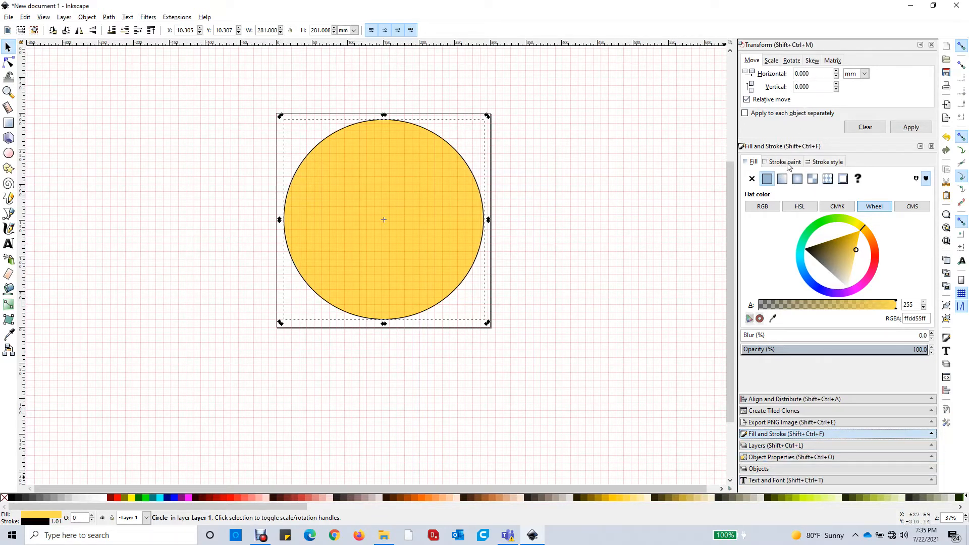
{"action": "left_click", "coordinate": [826, 162]}
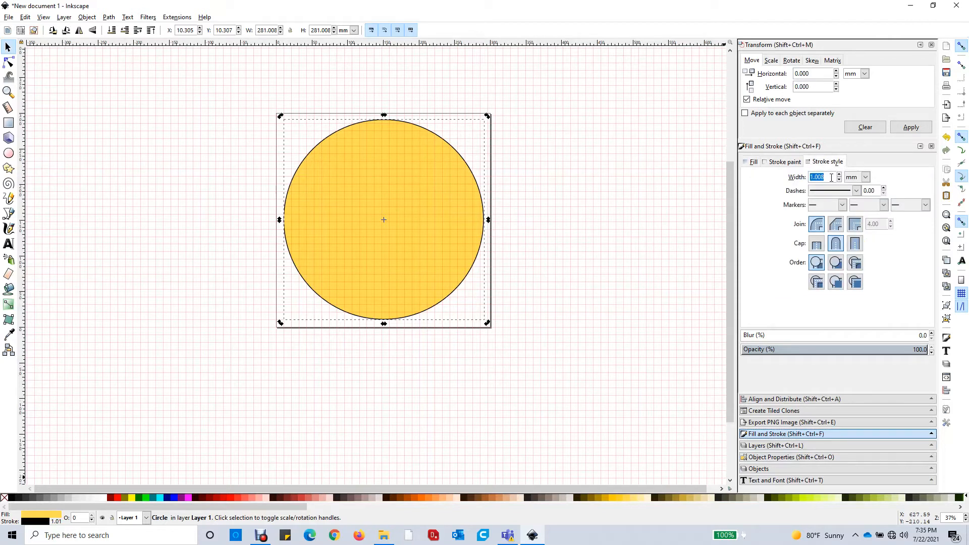
{"action": "type", "text": "2"}
{"action": "key", "text": "Return"}
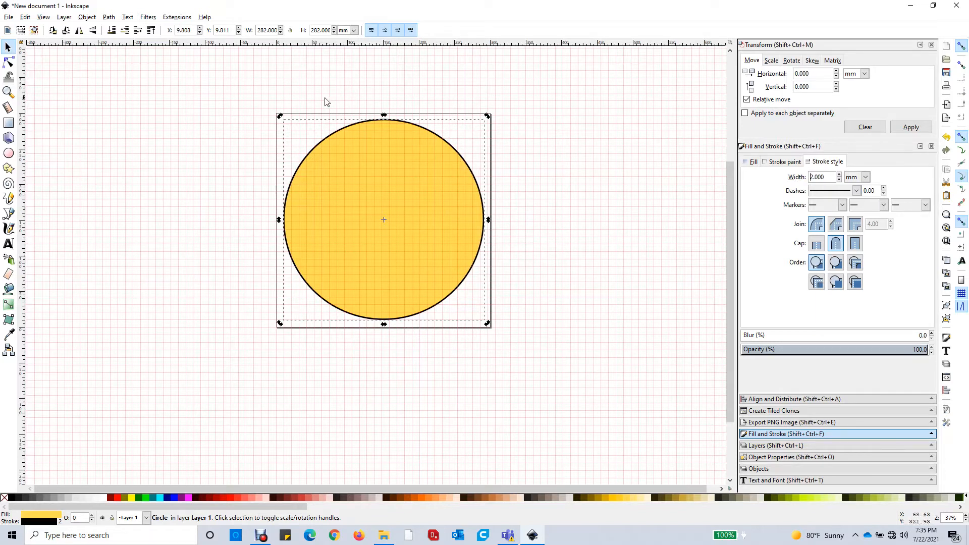
{"action": "scroll", "coordinate": [260, 117], "scroll_direction": "up", "scroll_amount": 2}
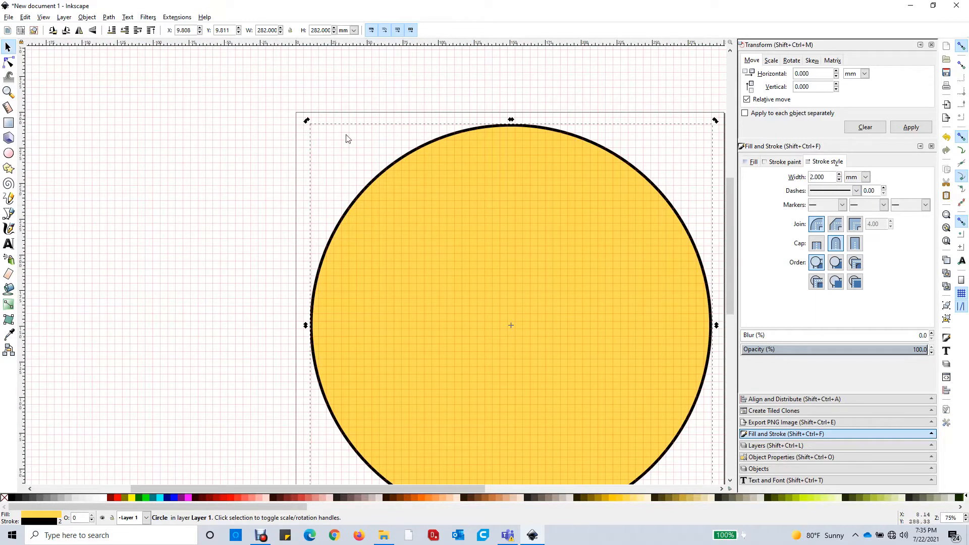
{"action": "left_click_drag", "start_coordinate": [730, 223], "coordinate": [733, 244]}
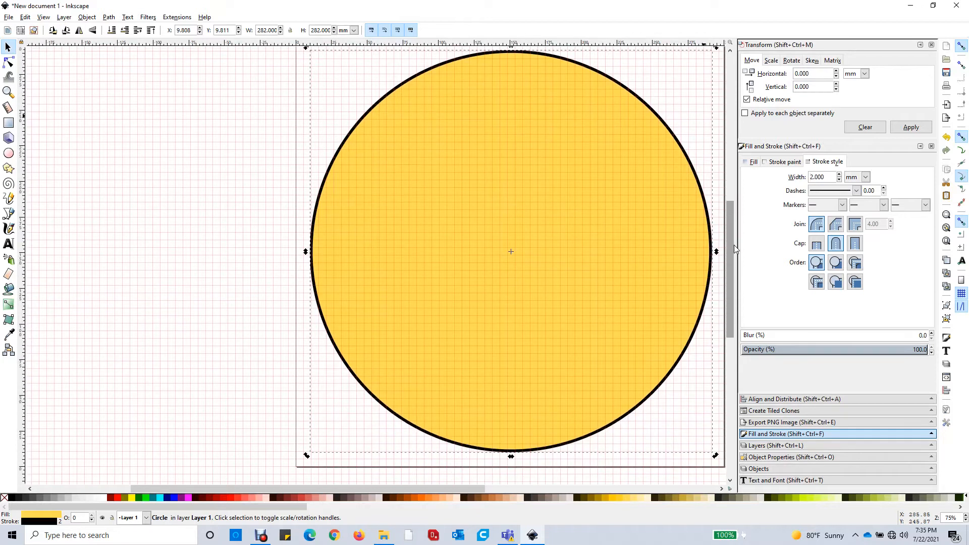
Change the circle's fill to a radial gradient and color its outer end stop dark gold (aa8800).
{"action": "left_click_drag", "start_coordinate": [445, 489], "coordinate": [492, 494]}
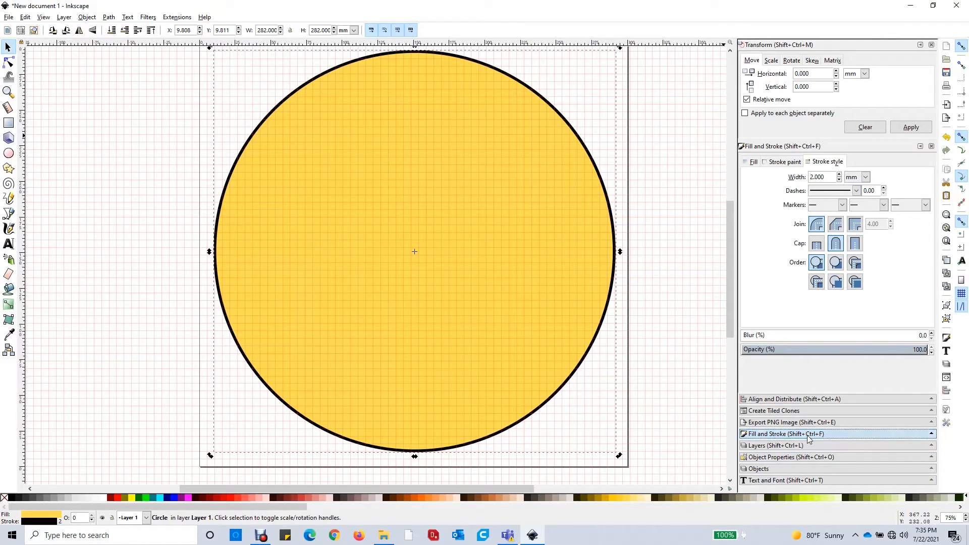
{"action": "left_click", "coordinate": [753, 162]}
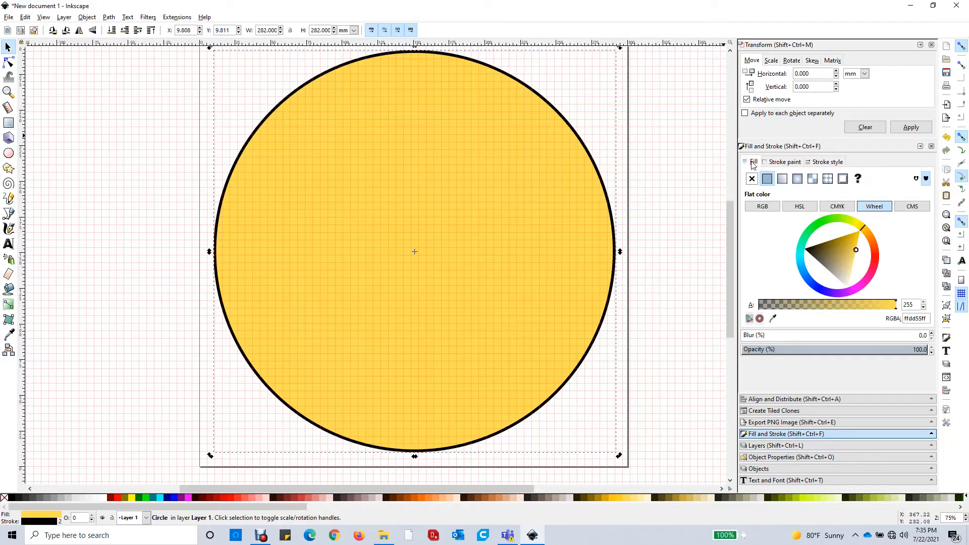
{"action": "left_click", "coordinate": [797, 180]}
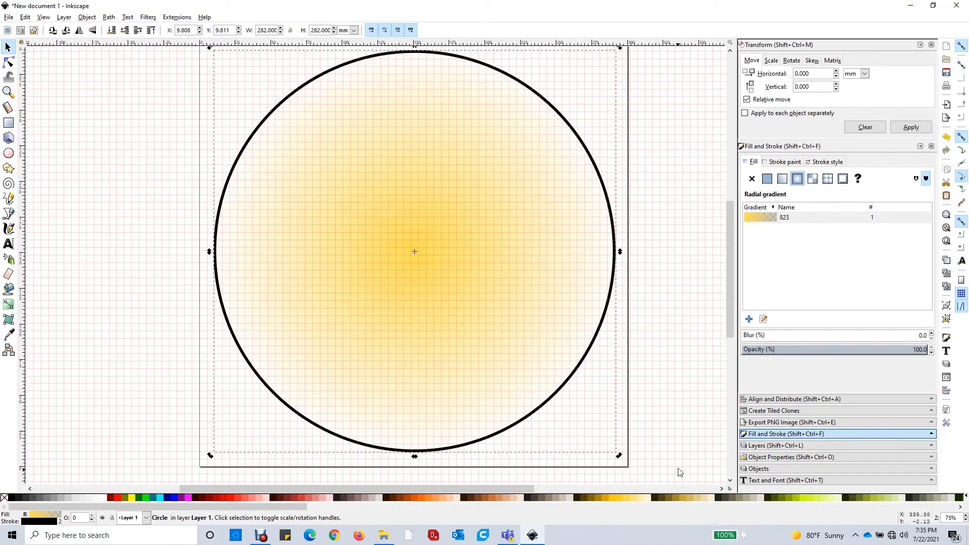
{"action": "left_click", "coordinate": [9, 305]}
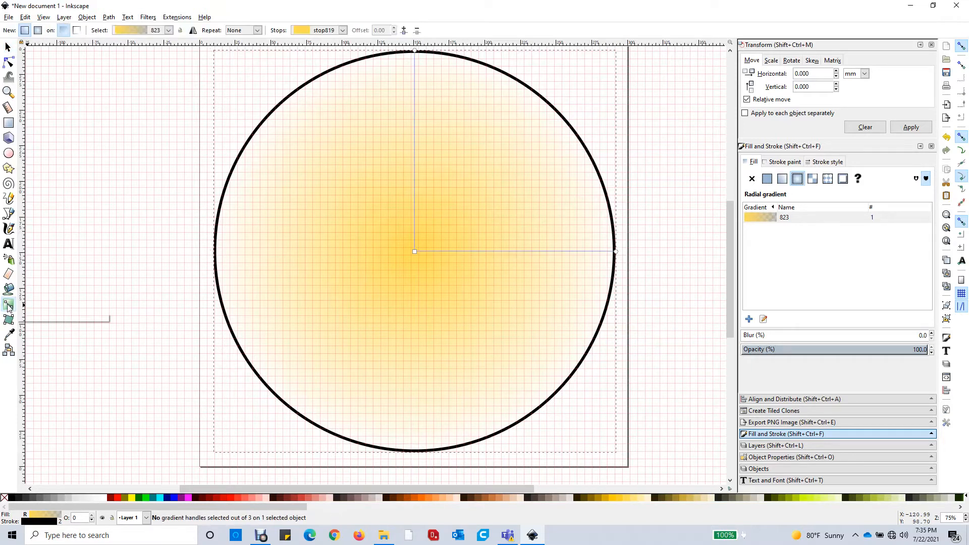
{"action": "left_click", "coordinate": [616, 252]}
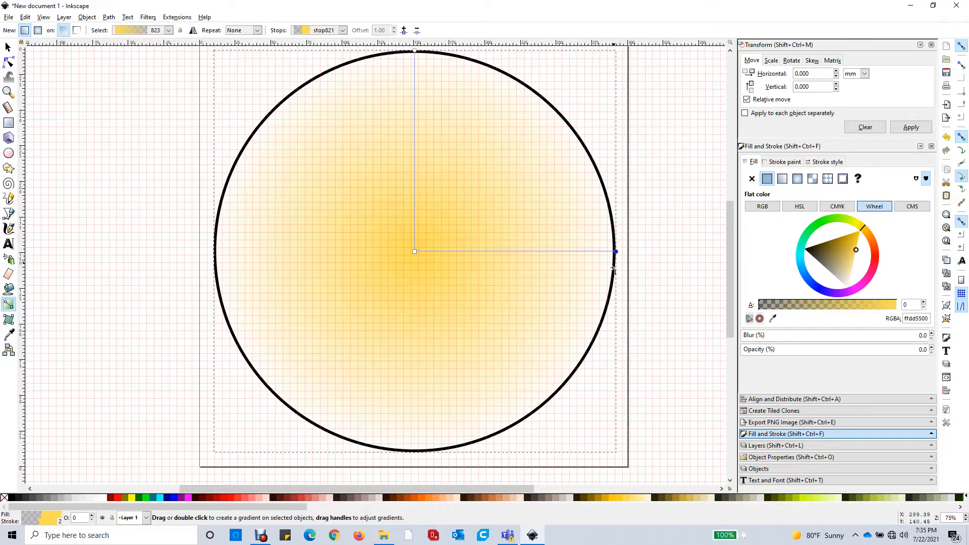
{"action": "left_click", "coordinate": [597, 497]}
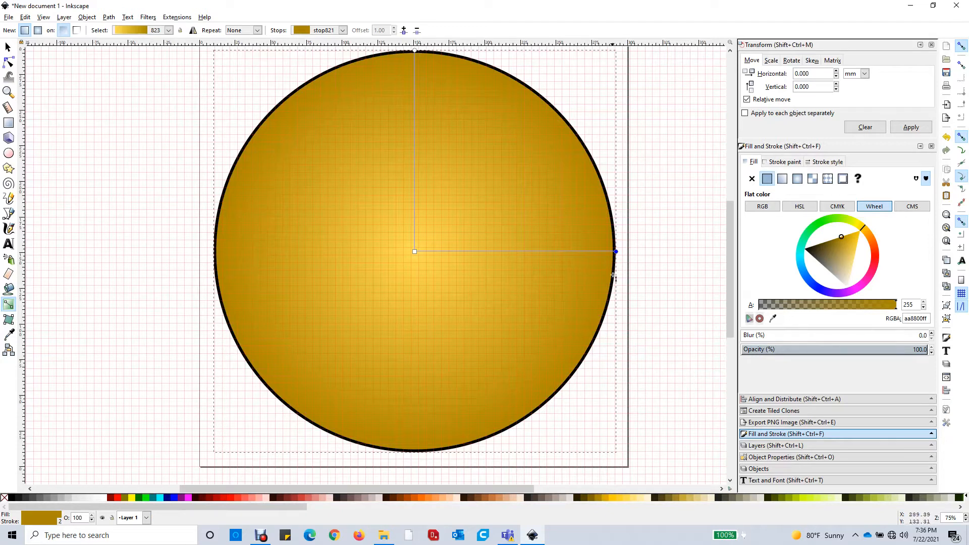
Add gradient stops at offsets 0.91 and 0.83 near the circle's rim, and color the 0.91 stop light gray (e6e6e6).
{"action": "double_click", "coordinate": [597, 252]}
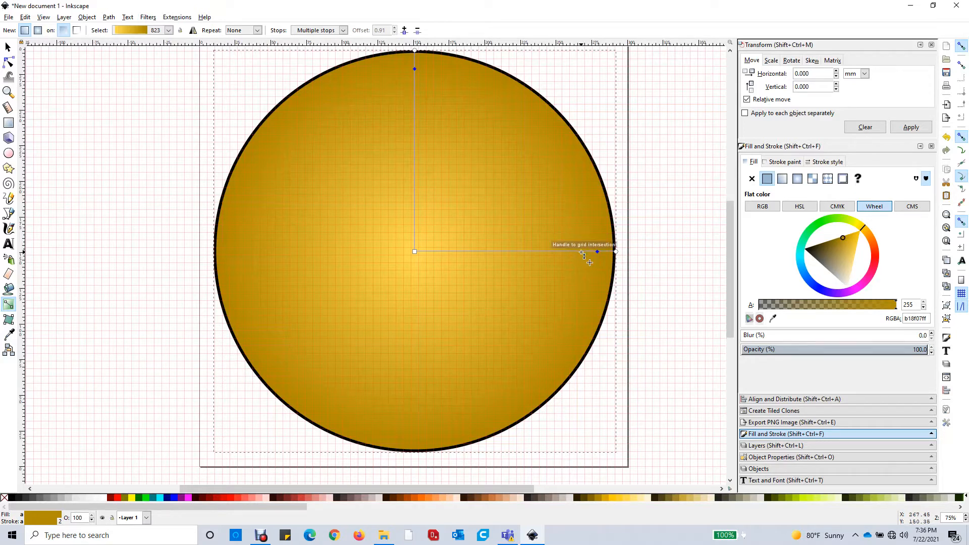
{"action": "double_click", "coordinate": [580, 251]}
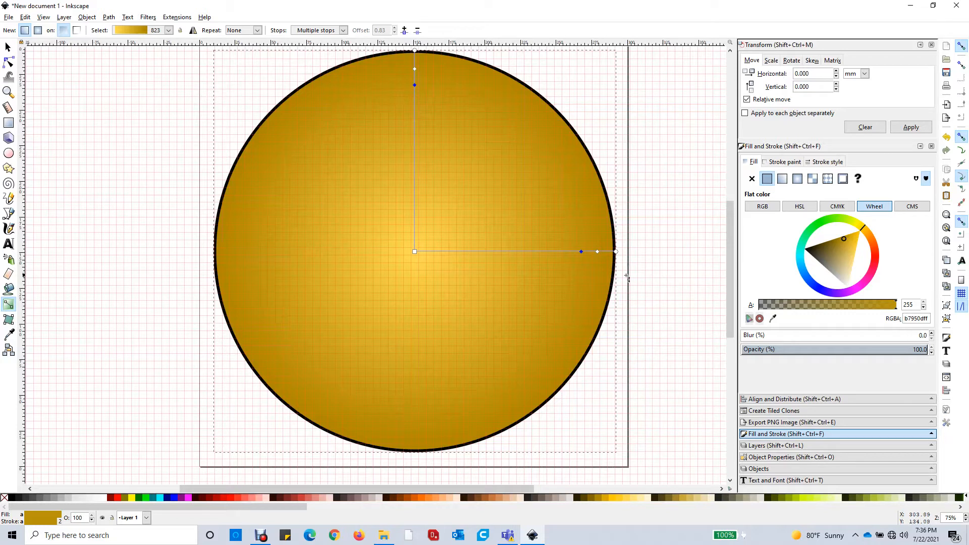
{"action": "left_click", "coordinate": [598, 252]}
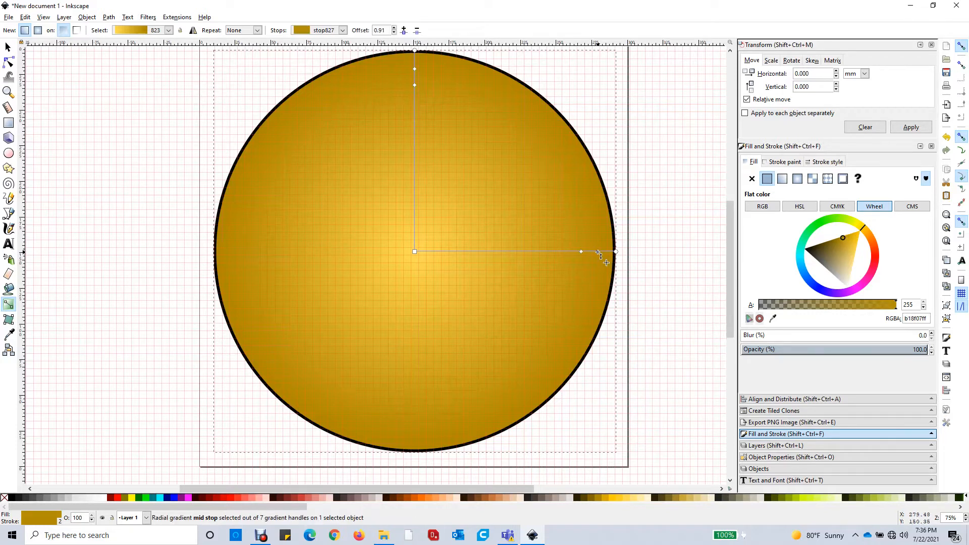
{"action": "left_click", "coordinate": [77, 498]}
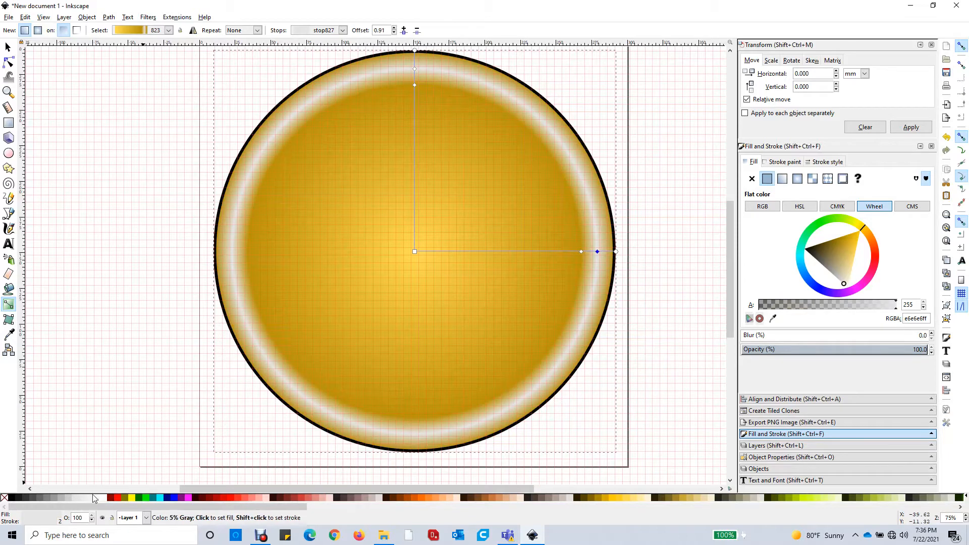
Color the gradient's mid stop at offset 0.83 dark gold (aa8800).
{"action": "left_click", "coordinate": [581, 252]}
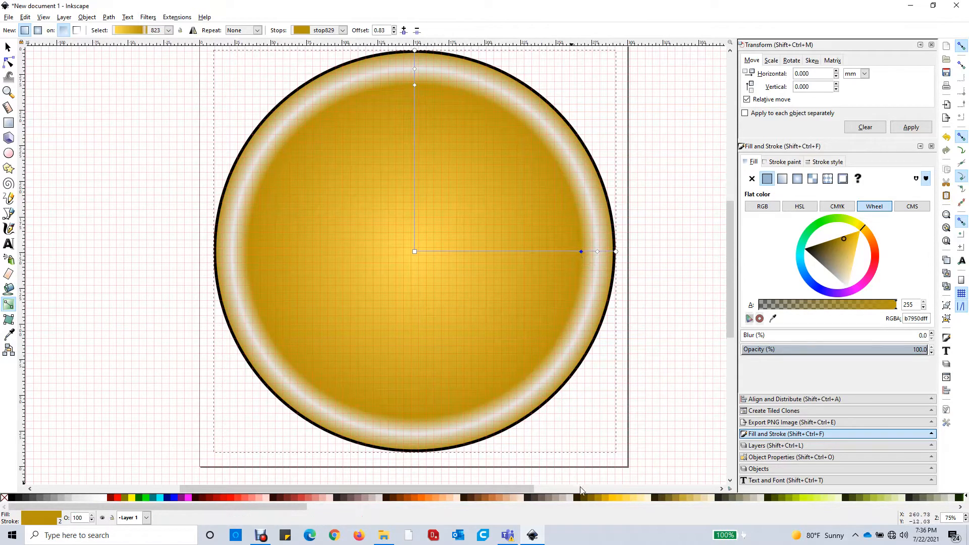
{"action": "left_click", "coordinate": [598, 497]}
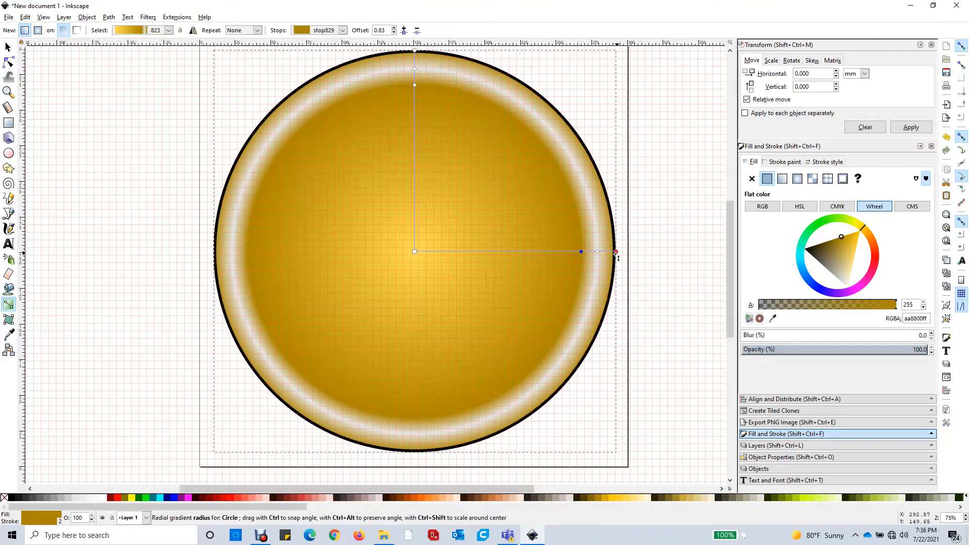
{"action": "left_click", "coordinate": [32, 500]}
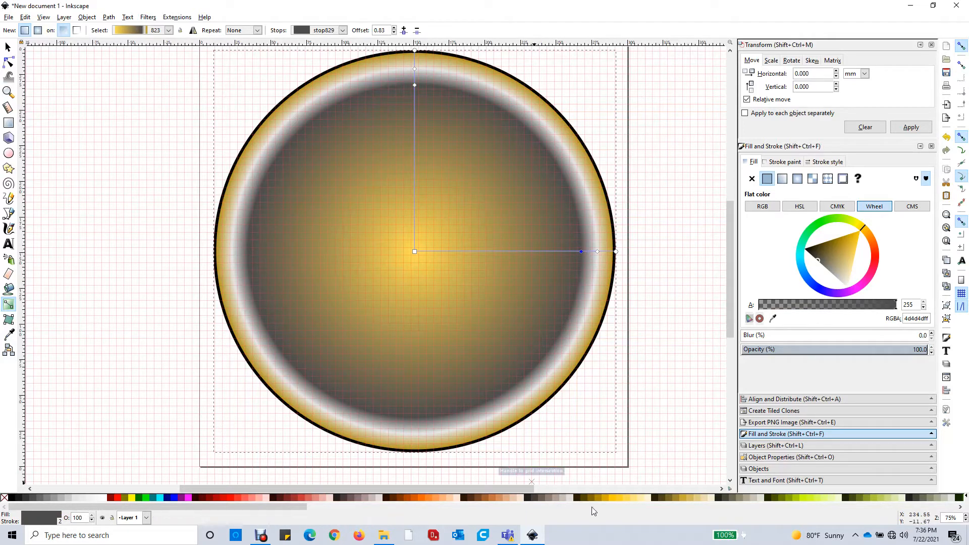
{"action": "left_click", "coordinate": [604, 496]}
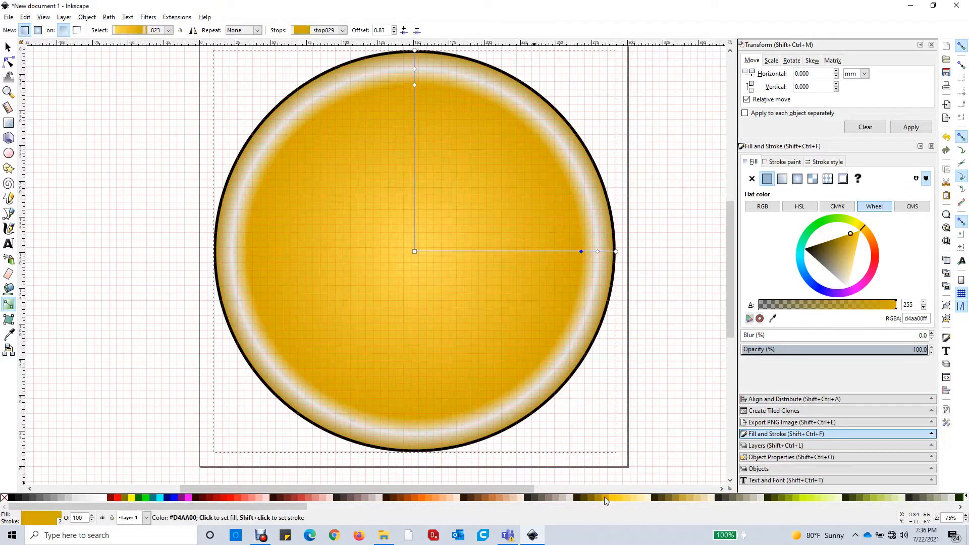
{"action": "left_click", "coordinate": [597, 497]}
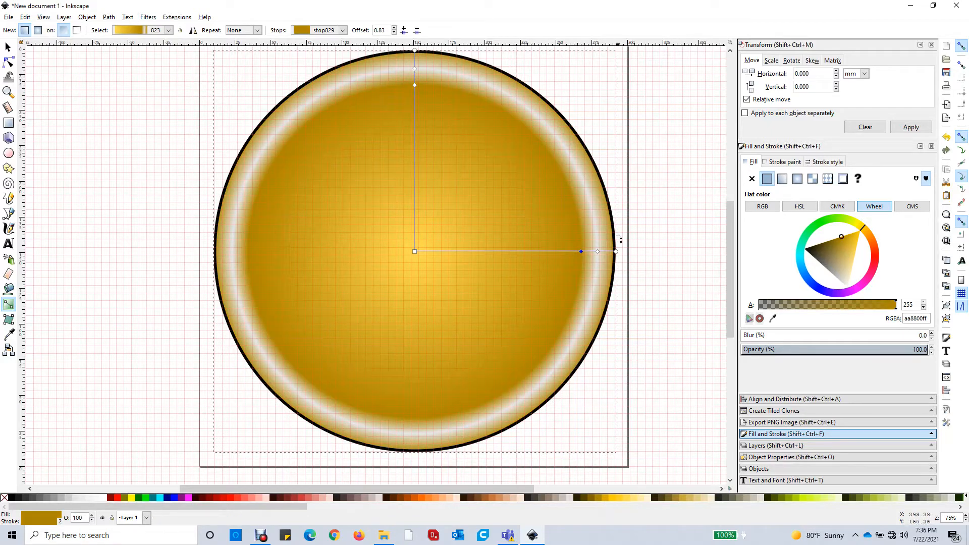
Color the gradient's outer end stop dark gray (4d4d4d) and shift the light gray and gold mid stops to offsets 0.96 and 0.92.
{"action": "left_click", "coordinate": [617, 252]}
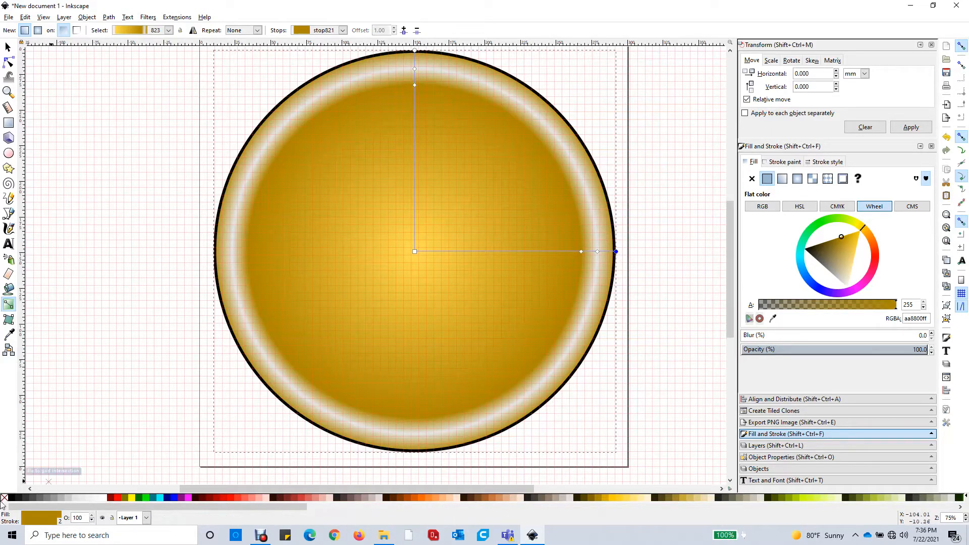
{"action": "left_click", "coordinate": [35, 498]}
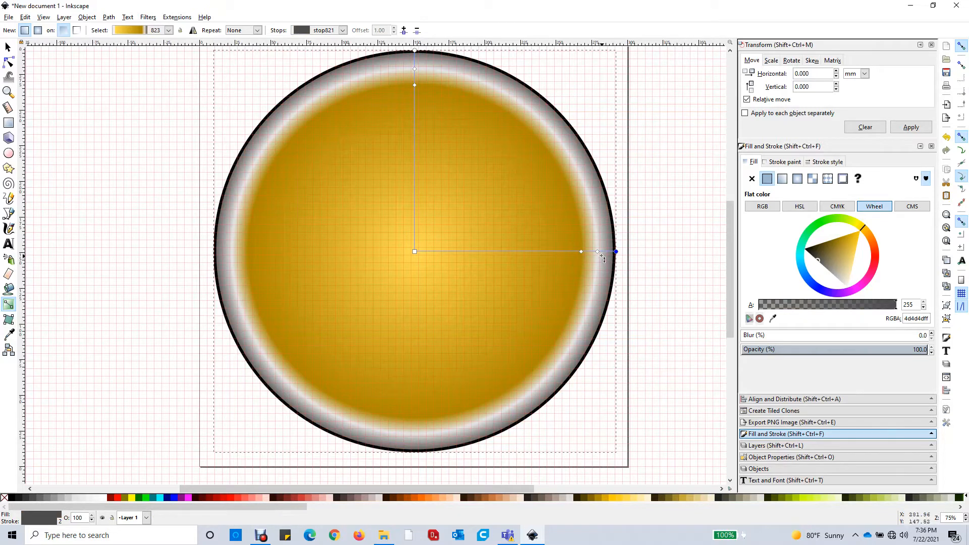
{"action": "mouse_move", "coordinate": [597, 253]}
{"action": "left_mouse_down"}
{"action": "mouse_move", "coordinate": [608, 253]}
{"action": "mouse_move", "coordinate": [591, 252]}
{"action": "mouse_move", "coordinate": [599, 254]}
{"action": "left_mouse_up"}
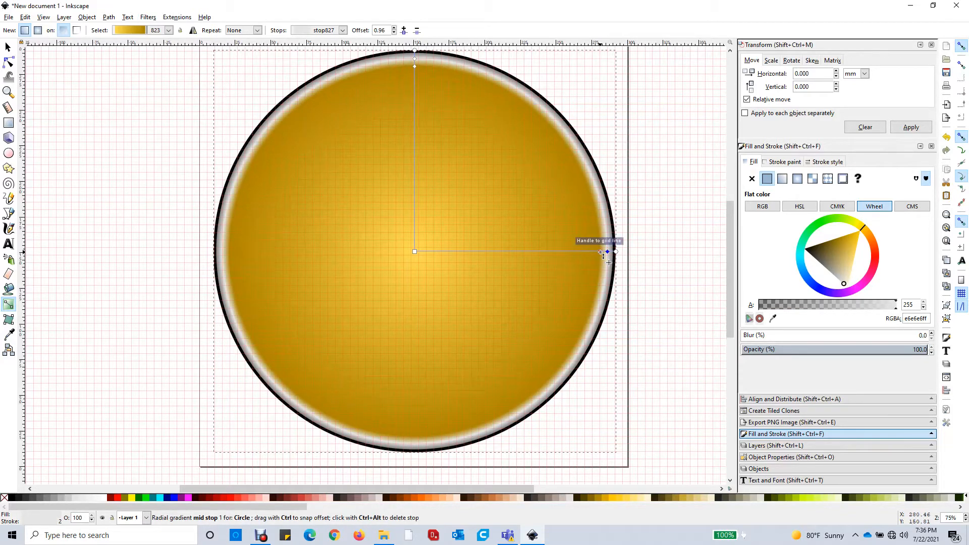
{"action": "left_click", "coordinate": [601, 252]}
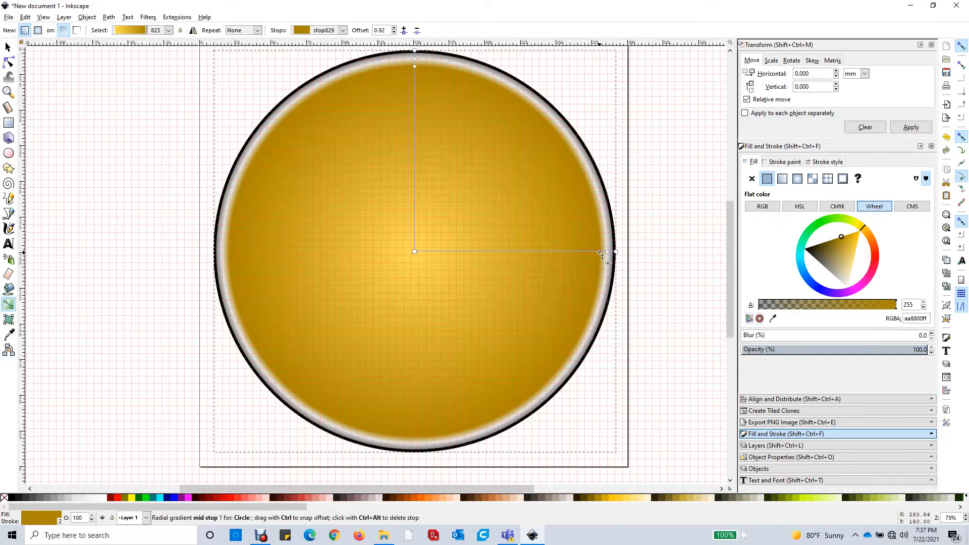
{"action": "scroll", "coordinate": [601, 253], "scroll_direction": "up", "scroll_amount": 1}
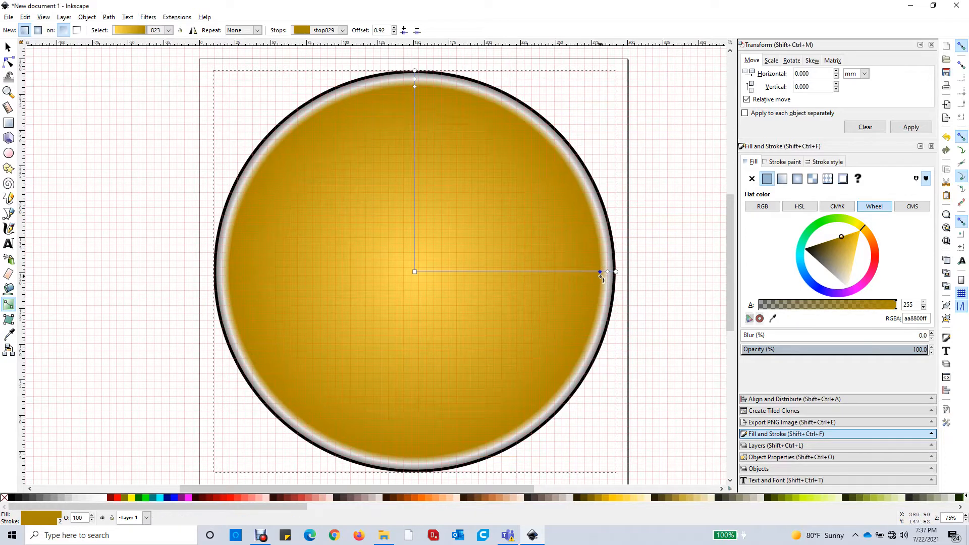
Add a gradient stop at offset 0.91, just inside the gold mid stop, and recolor the 0.92 stop light gray.
{"action": "left_click", "coordinate": [599, 273]}
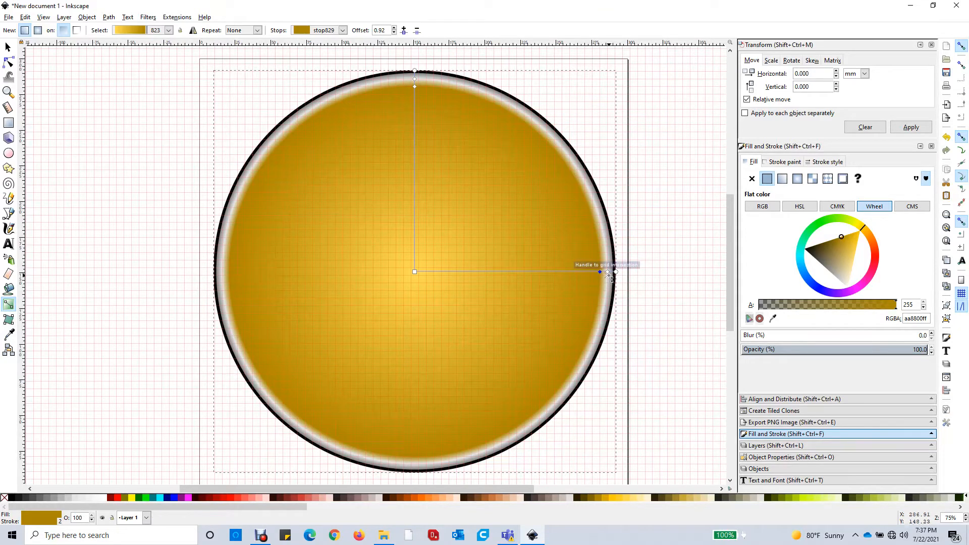
{"action": "scroll", "coordinate": [609, 278], "scroll_direction": "up", "scroll_amount": 3}
{"action": "scroll", "coordinate": [610, 283], "scroll_direction": "up", "scroll_amount": 1}
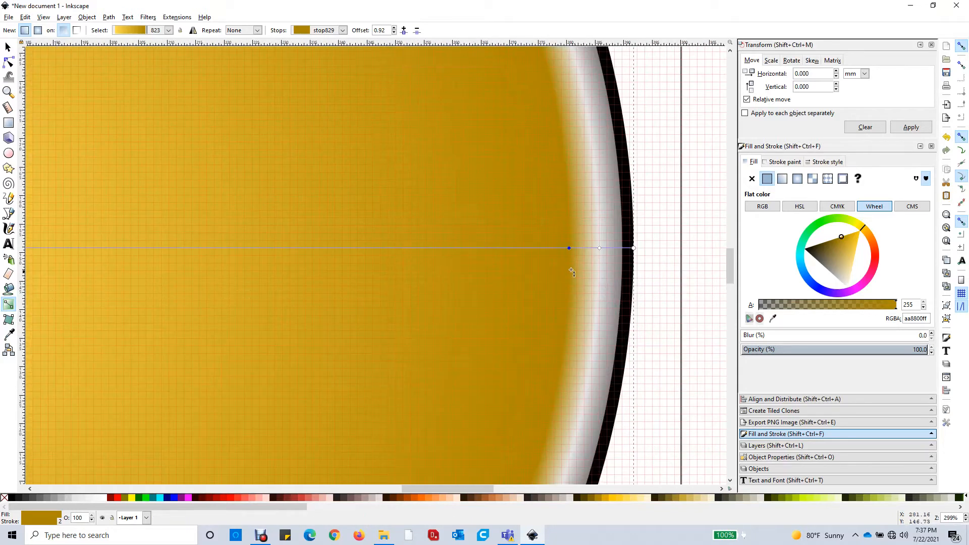
{"action": "double_click", "coordinate": [558, 248]}
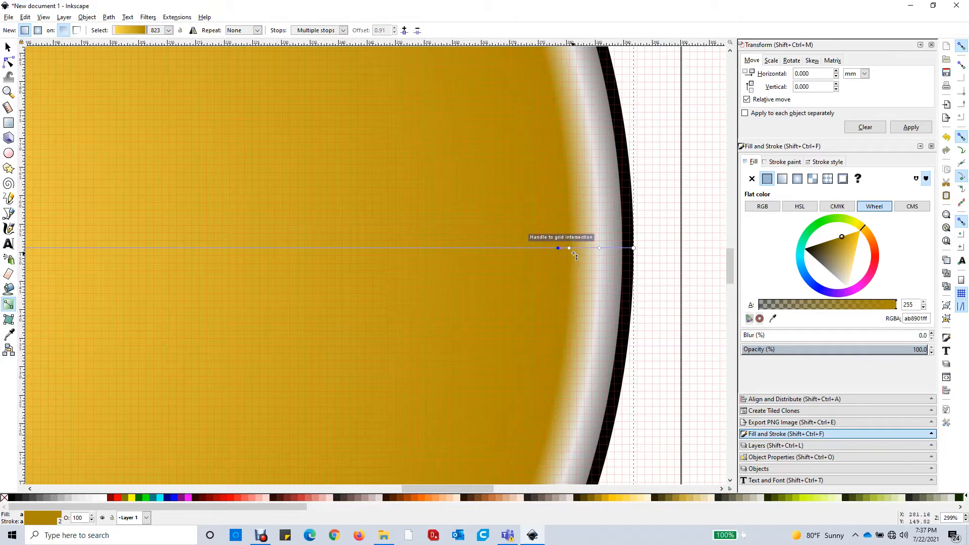
{"action": "left_click", "coordinate": [569, 248]}
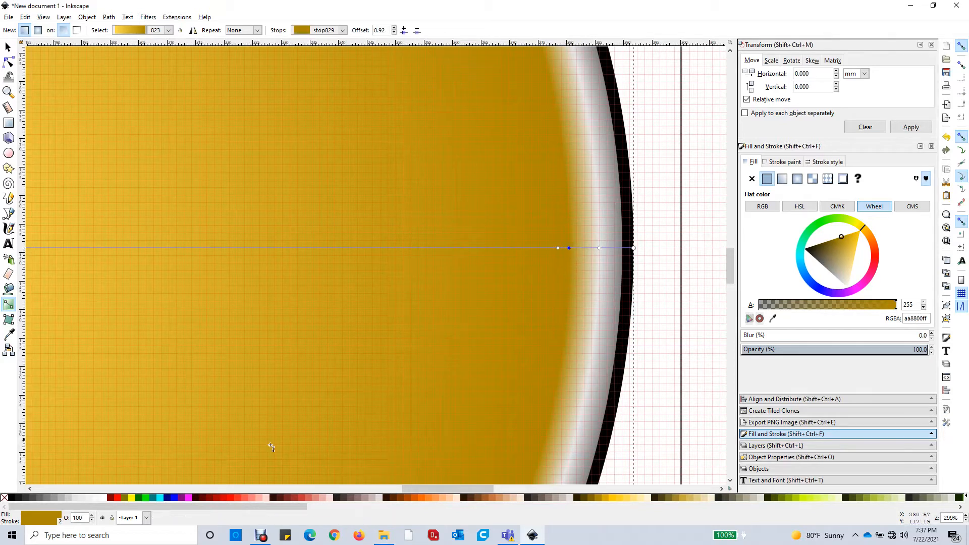
{"action": "left_click", "coordinate": [76, 499]}
Move the innermost gold mid stop outward to offset 0.93 to sharpen the edge between gold and gray.
{"action": "mouse_move", "coordinate": [571, 249]}
{"action": "left_mouse_down"}
{"action": "mouse_move", "coordinate": [591, 249]}
{"action": "mouse_move", "coordinate": [568, 248]}
{"action": "mouse_move", "coordinate": [580, 246]}
{"action": "left_mouse_up"}
{"action": "scroll", "coordinate": [575, 250], "scroll_direction": "down", "scroll_amount": 5}
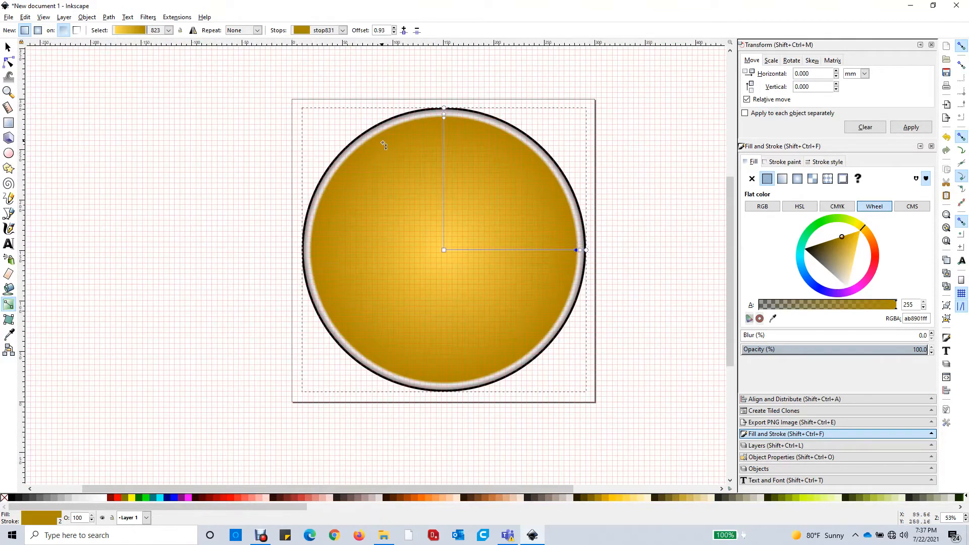
{"action": "scroll", "coordinate": [383, 145], "scroll_direction": "up", "scroll_amount": 2}
{"action": "scroll", "coordinate": [386, 142], "scroll_direction": "down", "scroll_amount": 1}
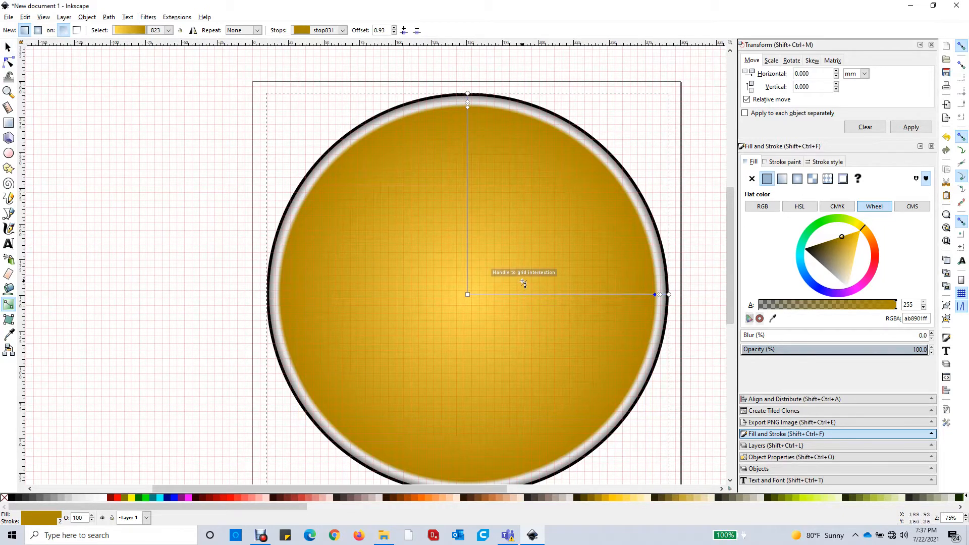
Lock the circle in its object properties.
{"action": "left_click", "coordinate": [87, 17]}
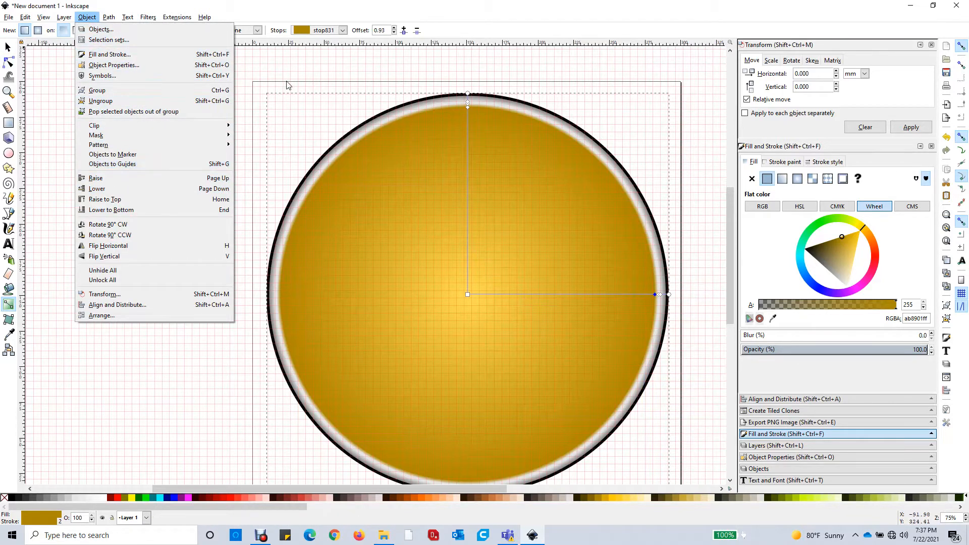
{"action": "left_click", "coordinate": [309, 64]}
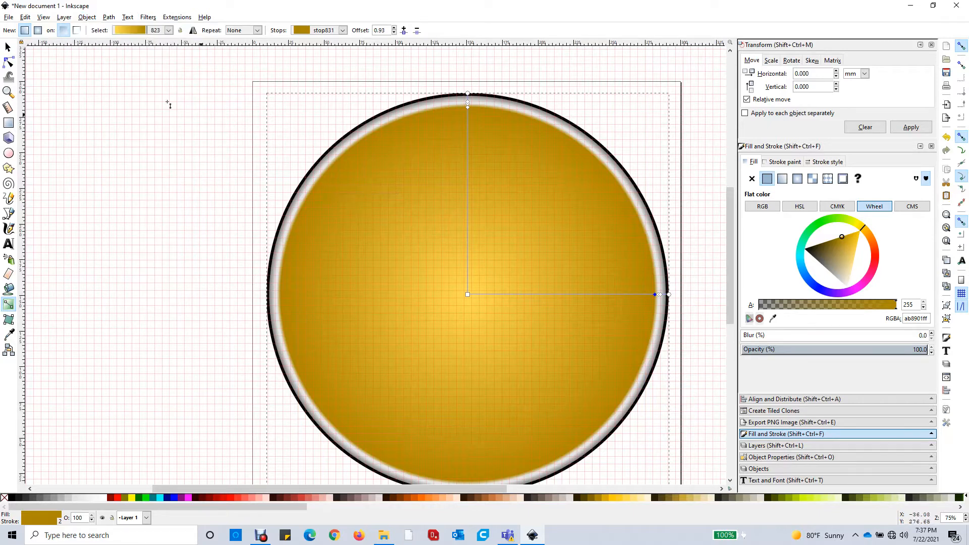
{"action": "left_click", "coordinate": [8, 47]}
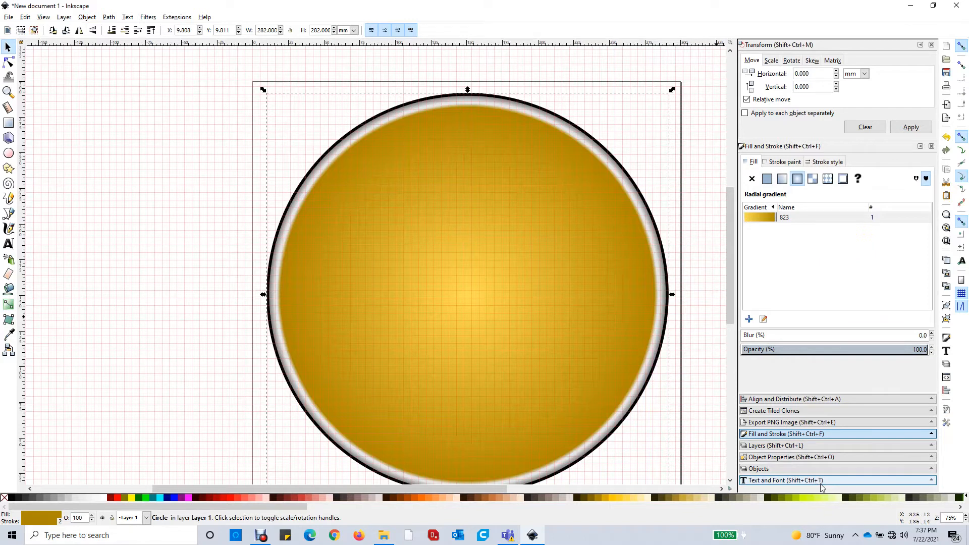
{"action": "left_click", "coordinate": [801, 470]}
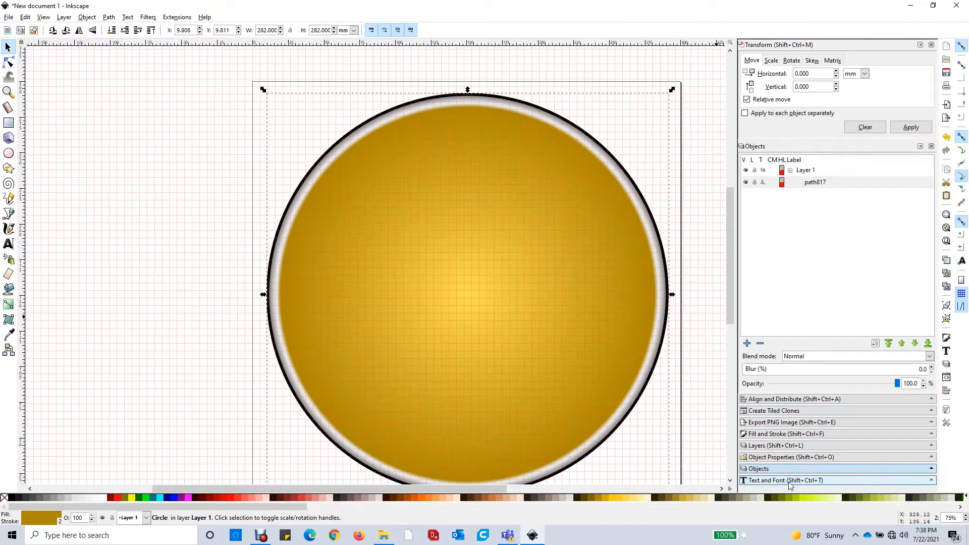
{"action": "left_click", "coordinate": [774, 461]}
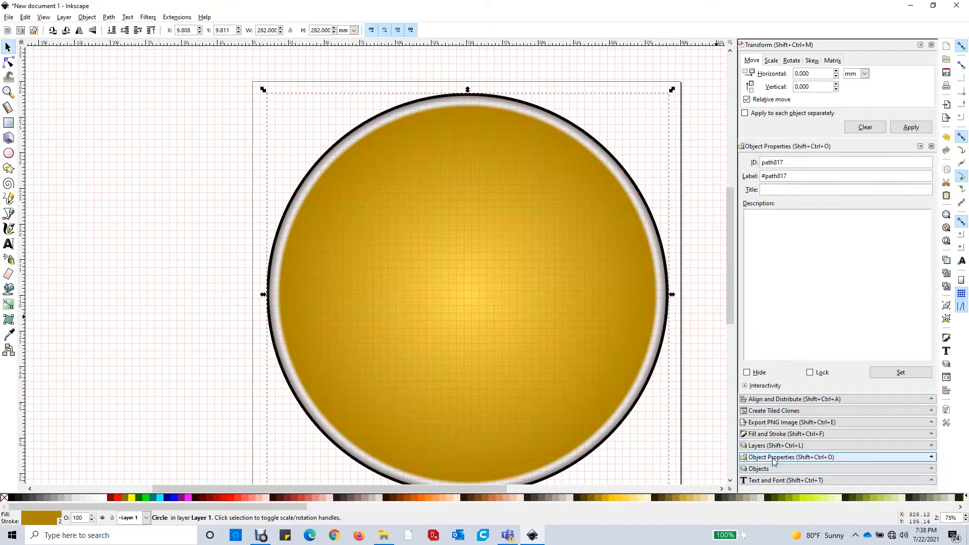
{"action": "left_click", "coordinate": [810, 374]}
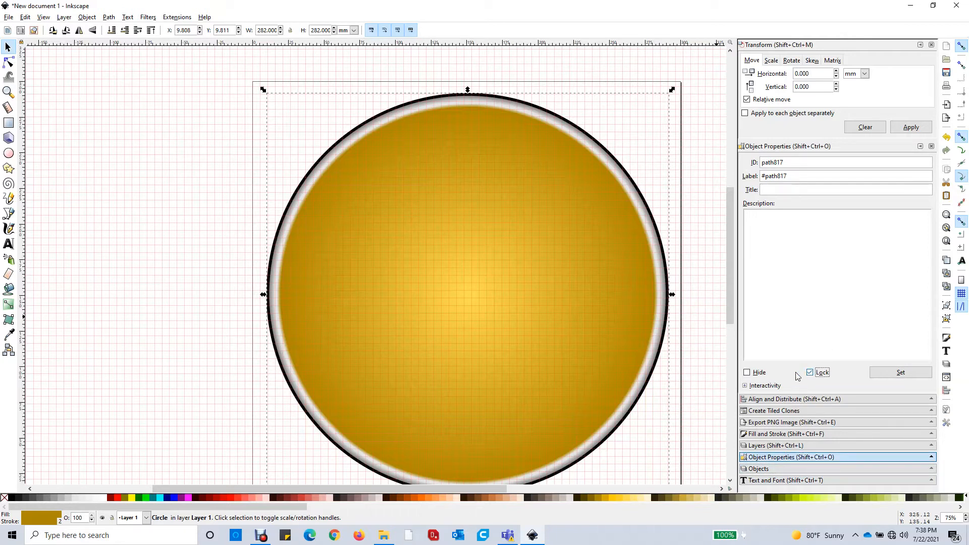
Deselect the circle and test its lock by trying to move it and select it with a selection box.
{"action": "left_click", "coordinate": [139, 176]}
{"action": "left_click_drag", "start_coordinate": [447, 221], "coordinate": [358, 215]}
{"action": "left_click_drag", "start_coordinate": [356, 173], "coordinate": [559, 306]}
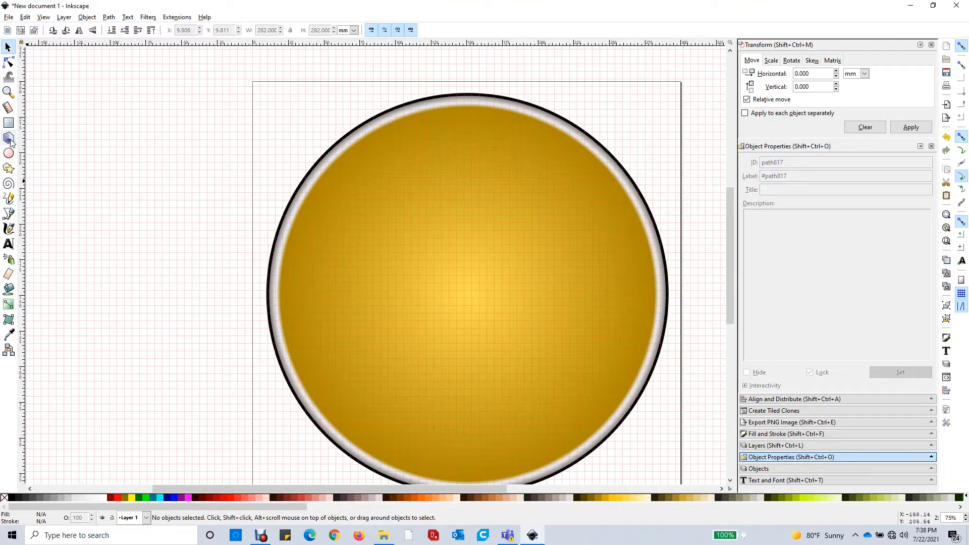
Draw a narrow upright rectangle about 5.3 × 21.2 mm, centered just inside the circle's upper rim.
{"action": "left_click", "coordinate": [8, 123]}
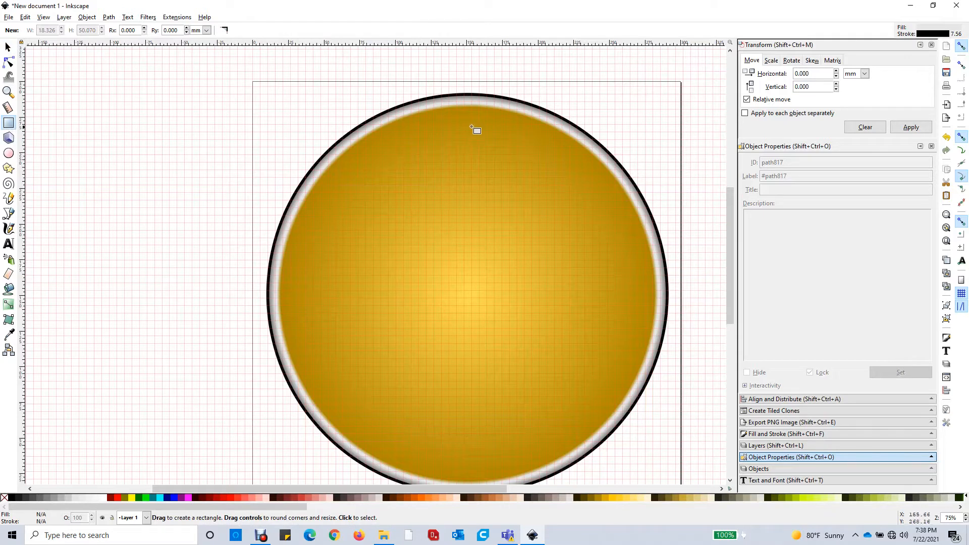
{"action": "left_click_drag", "start_coordinate": [463, 117], "coordinate": [473, 146]}
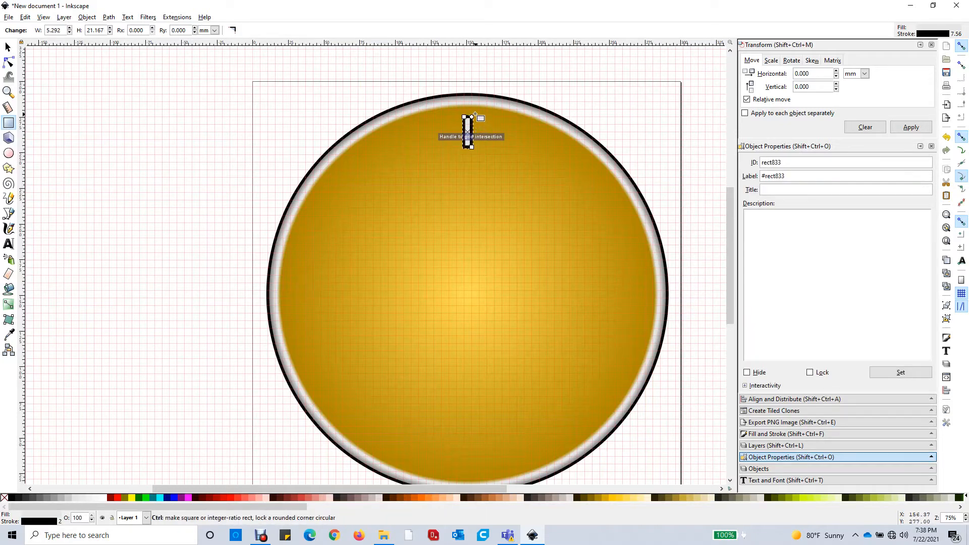
Round the narrow rectangle's corners to a vertical radius of about 2.65 mm so that both ends become semicircular.
{"action": "scroll", "coordinate": [474, 117], "scroll_direction": "up", "scroll_amount": 3}
{"action": "scroll", "coordinate": [478, 121], "scroll_direction": "up", "scroll_amount": 2}
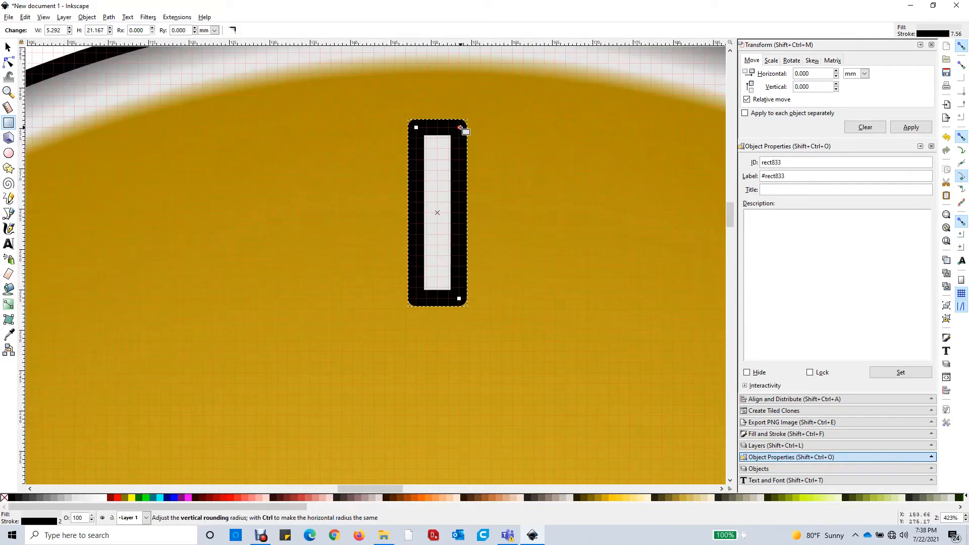
{"action": "left_click_drag", "start_coordinate": [460, 127], "coordinate": [462, 150]}
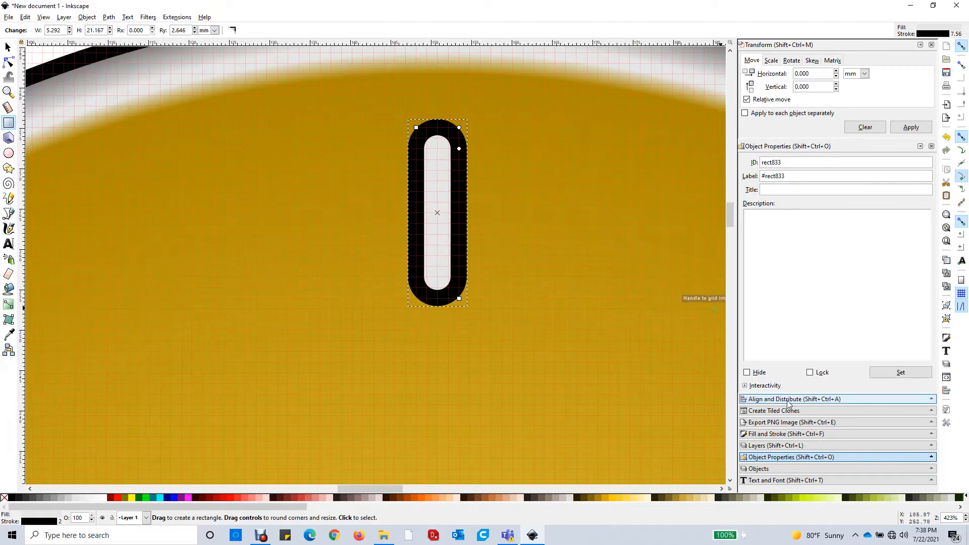
Set the stroke width of the rounded marker to 0.5 mm.
{"action": "left_click", "coordinate": [791, 435]}
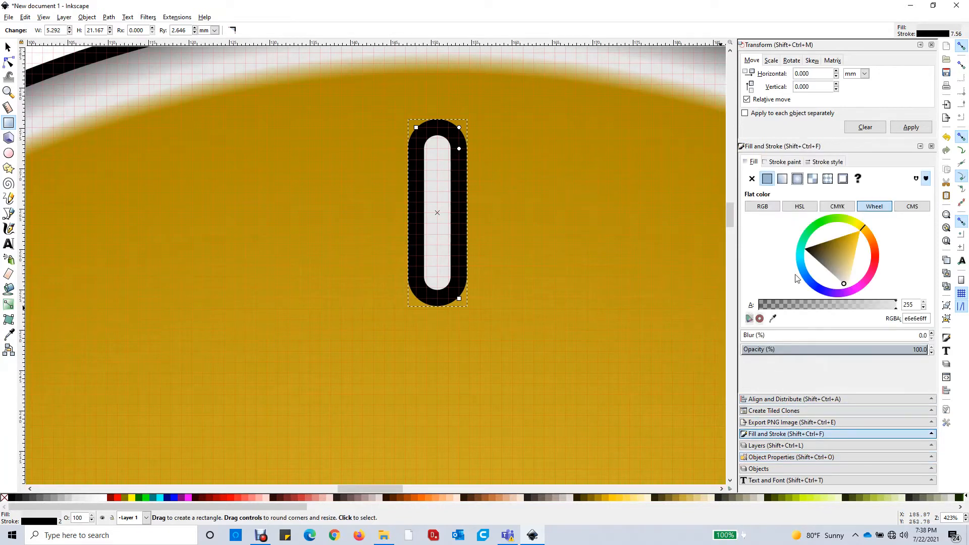
{"action": "left_click", "coordinate": [828, 161]}
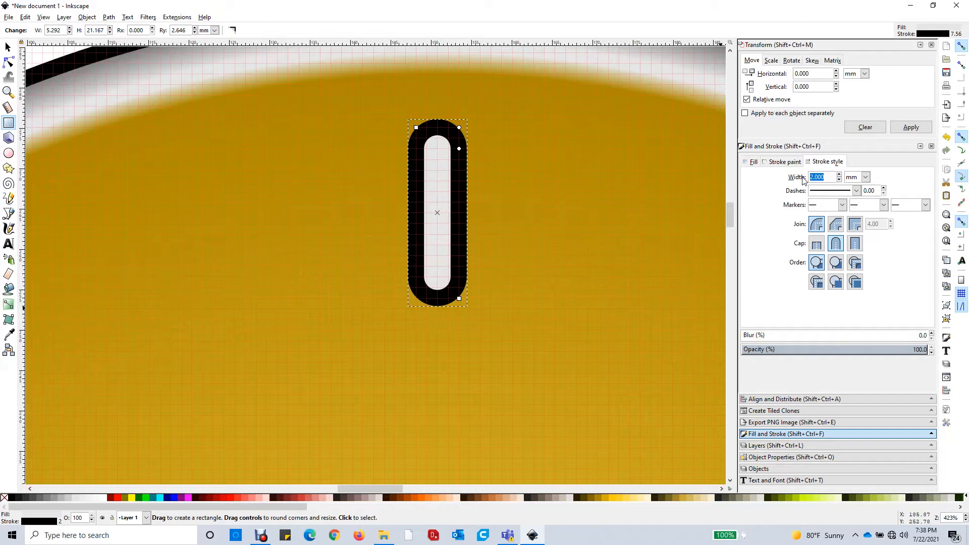
{"action": "type", "text": "0.5"}
{"action": "key", "text": "Return"}
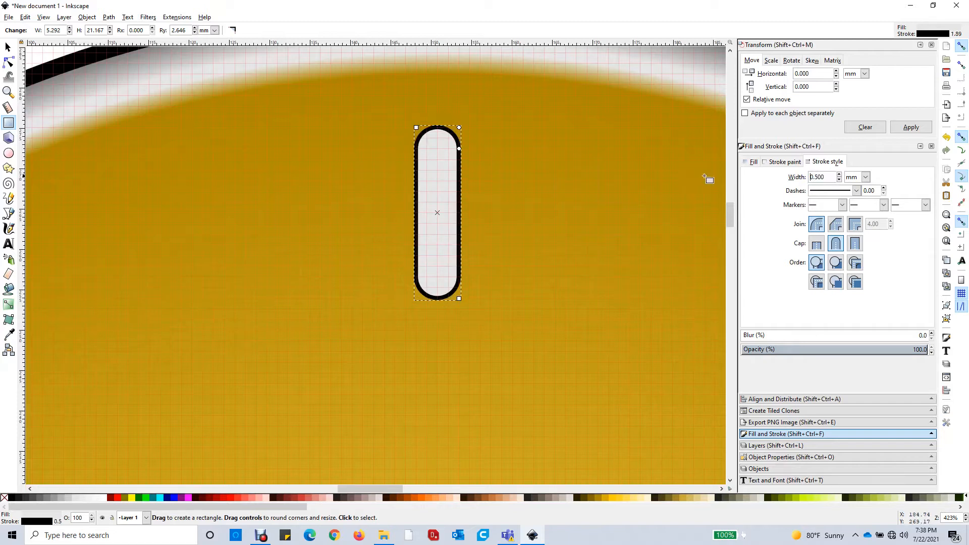
{"action": "scroll", "coordinate": [547, 166], "scroll_direction": "down", "scroll_amount": 6}
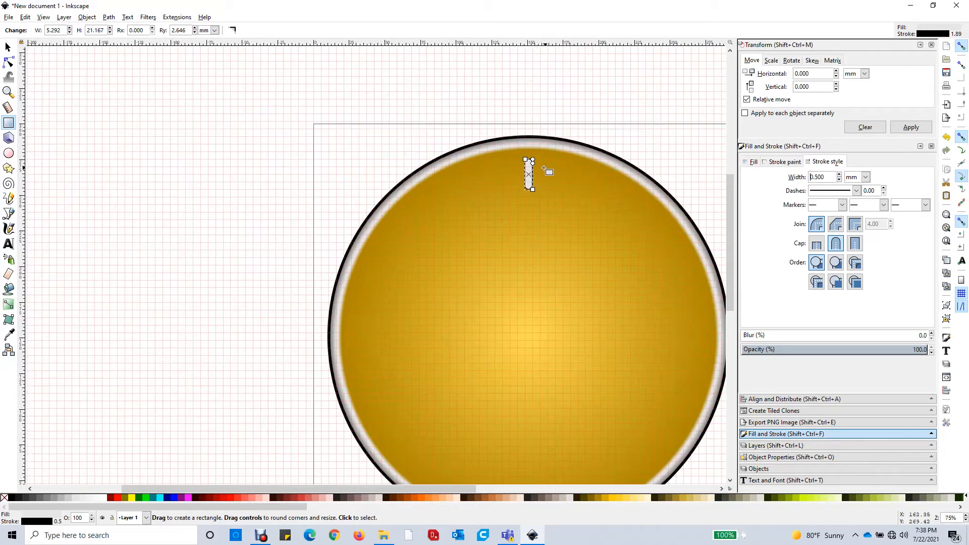
Change the marker's flat fill to a linear gradient running across its width.
{"action": "scroll", "coordinate": [562, 212], "scroll_direction": "up", "scroll_amount": 5}
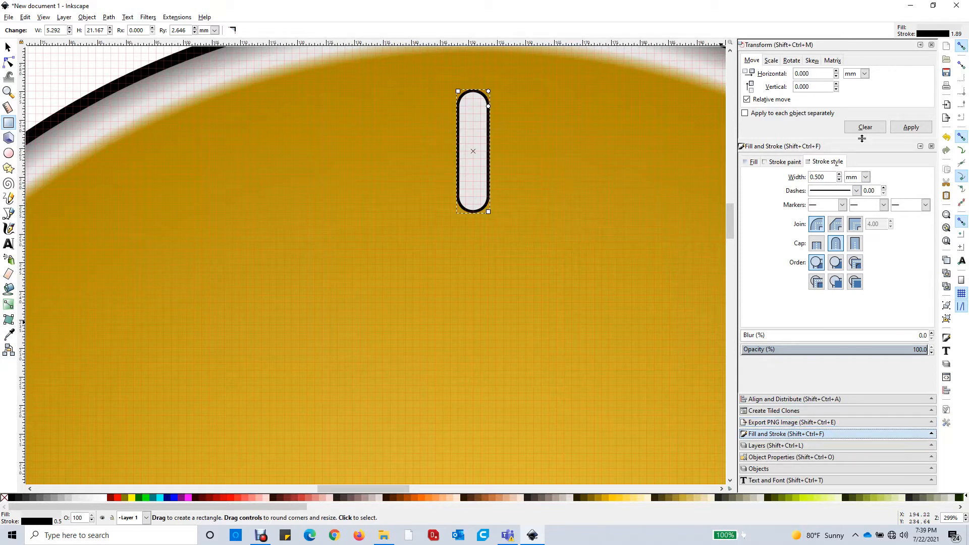
{"action": "left_click", "coordinate": [753, 162]}
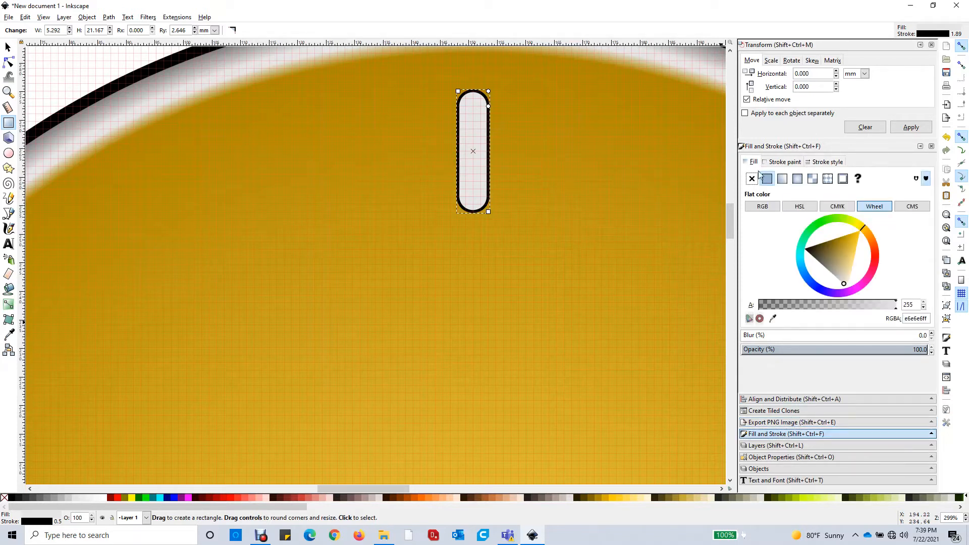
{"action": "left_click", "coordinate": [782, 179]}
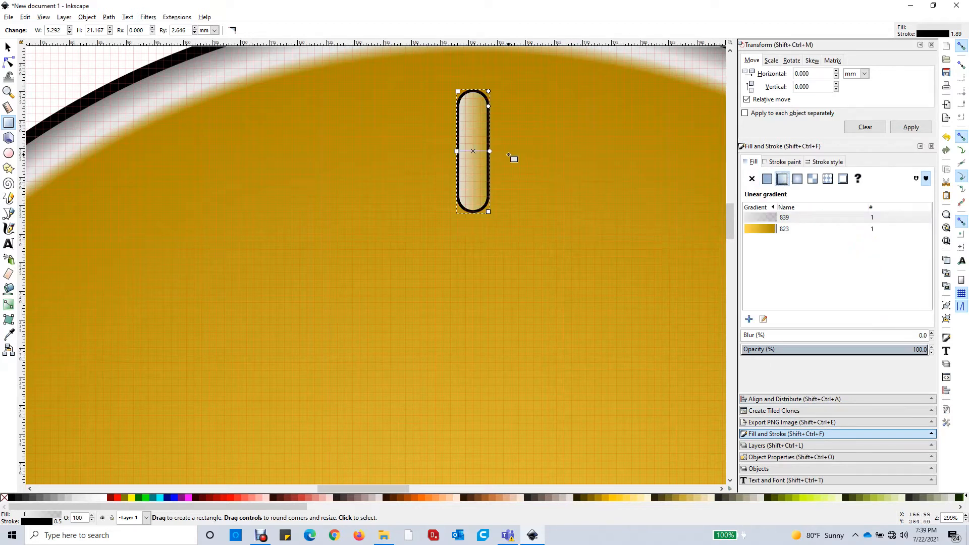
{"action": "scroll", "coordinate": [484, 135], "scroll_direction": "up", "scroll_amount": 3}
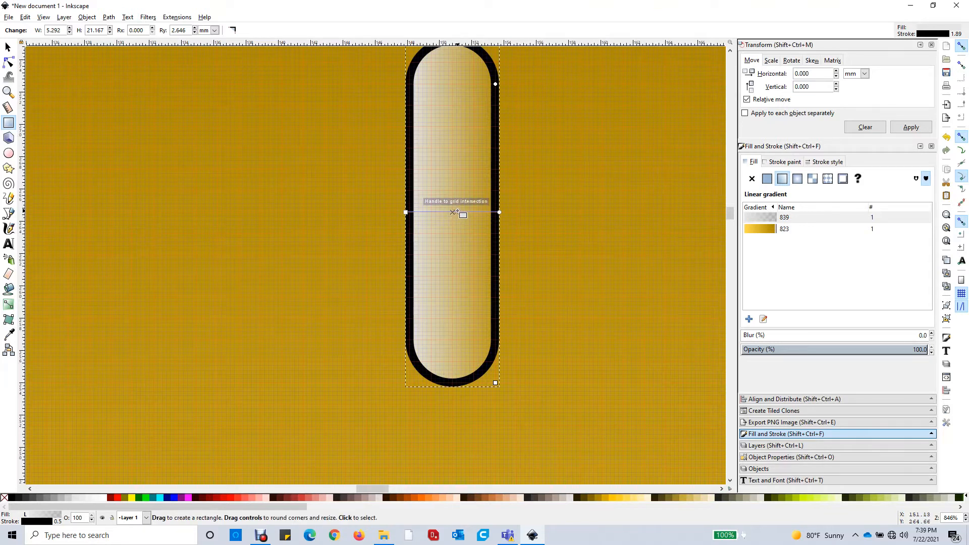
{"action": "scroll", "coordinate": [454, 216], "scroll_direction": "up", "scroll_amount": 5}
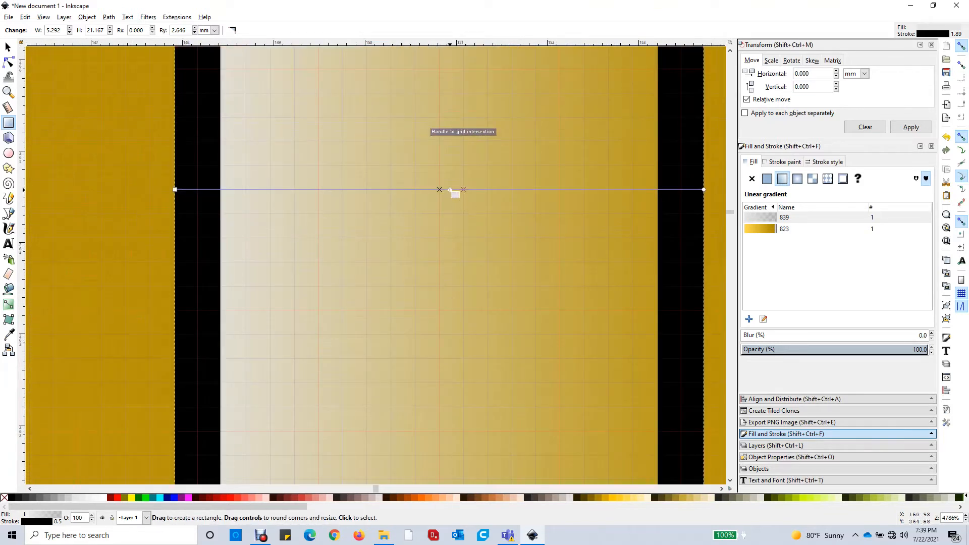
{"action": "scroll", "coordinate": [461, 210], "scroll_direction": "down", "scroll_amount": 3}
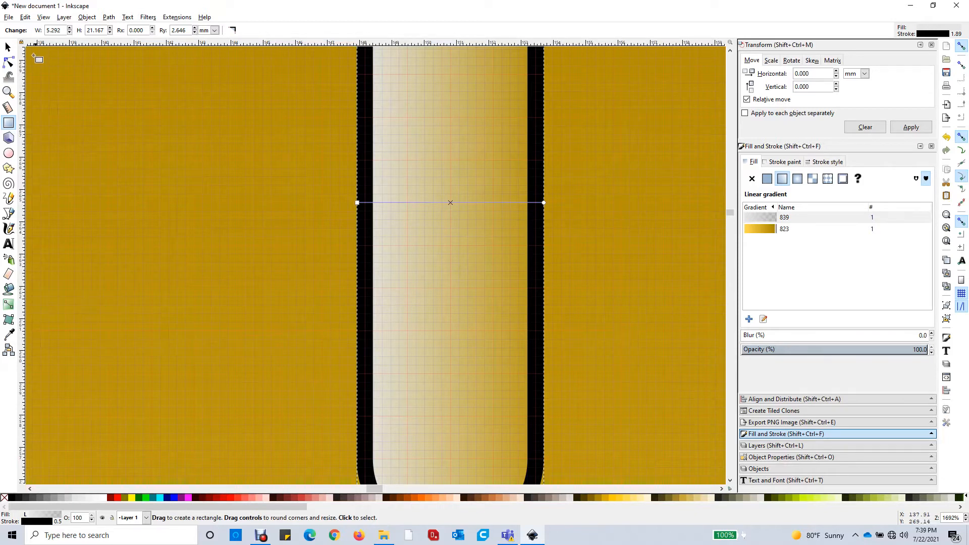
Add a mid stop at offset 0.50 to the marker's linear gradient and color it white.
{"action": "left_click", "coordinate": [7, 47]}
{"action": "left_click", "coordinate": [401, 254]}
{"action": "left_click", "coordinate": [9, 306]}
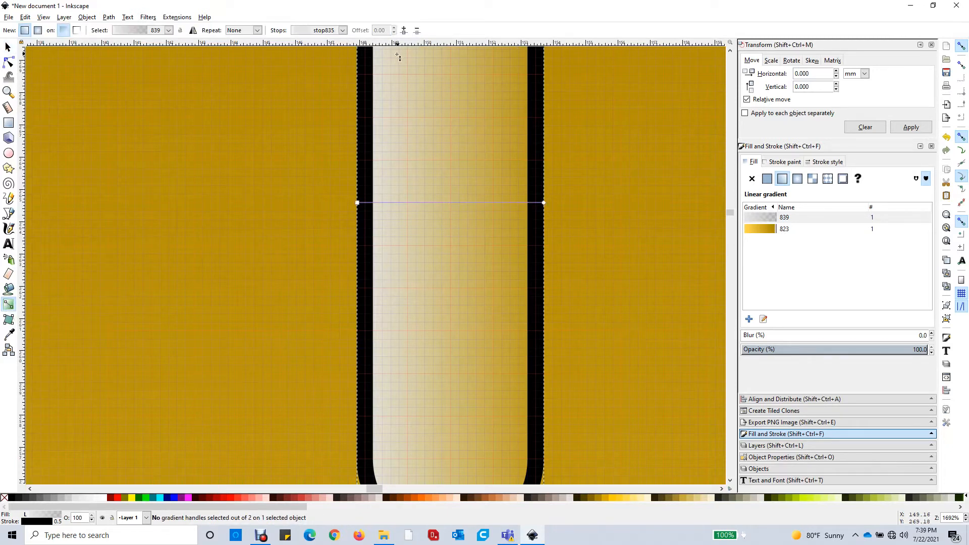
{"action": "double_click", "coordinate": [450, 202]}
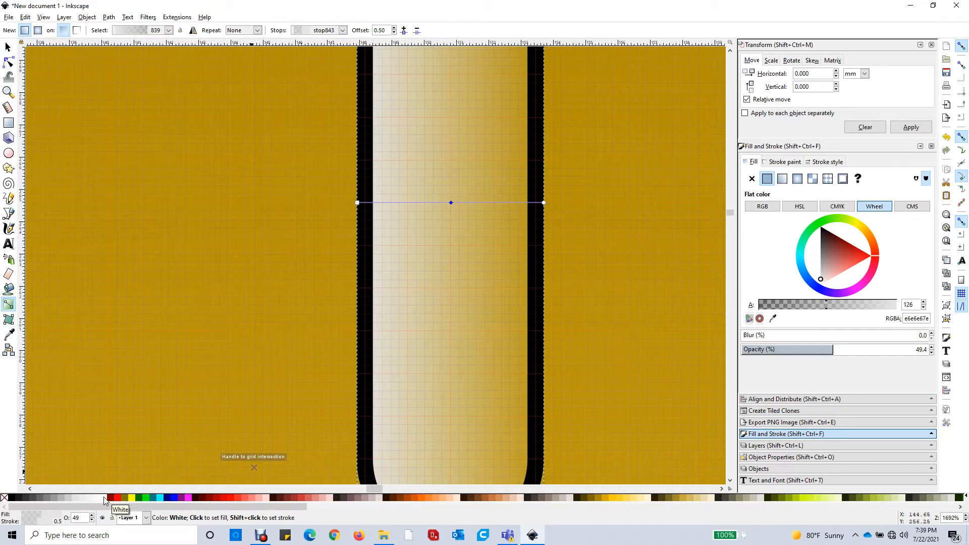
{"action": "left_click", "coordinate": [132, 497]}
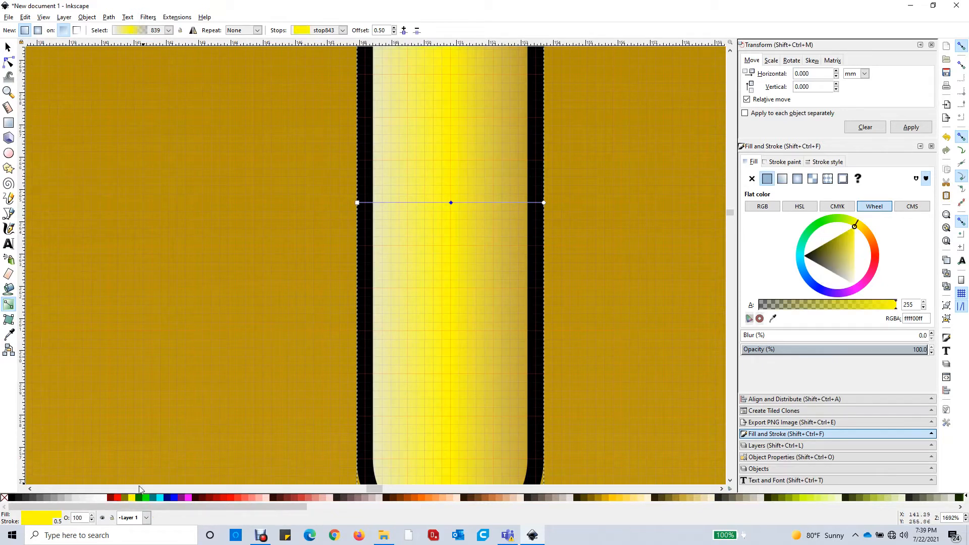
{"action": "left_click", "coordinate": [104, 500]}
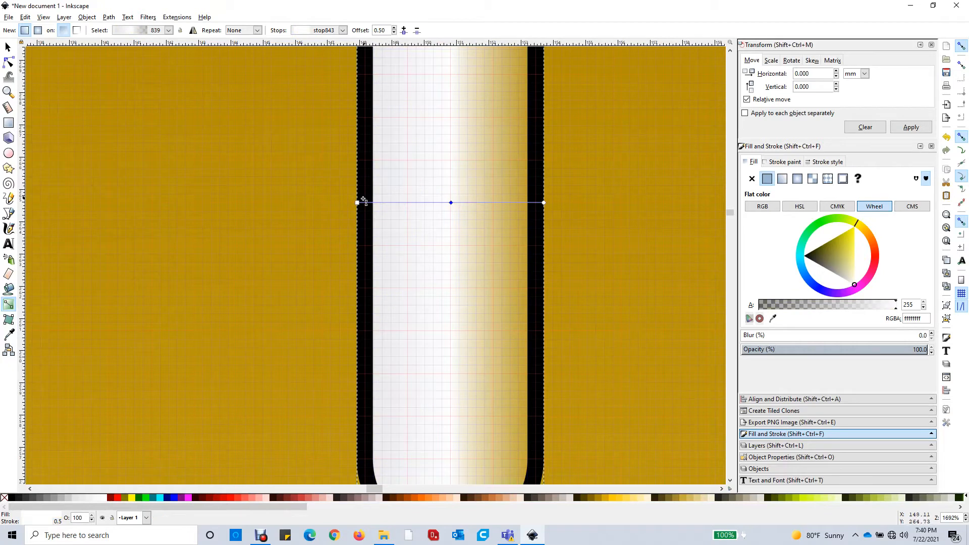
Color the gradient's right end stop gray 808080 and its left end stop darker gray 666666.
{"action": "left_click", "coordinate": [543, 203]}
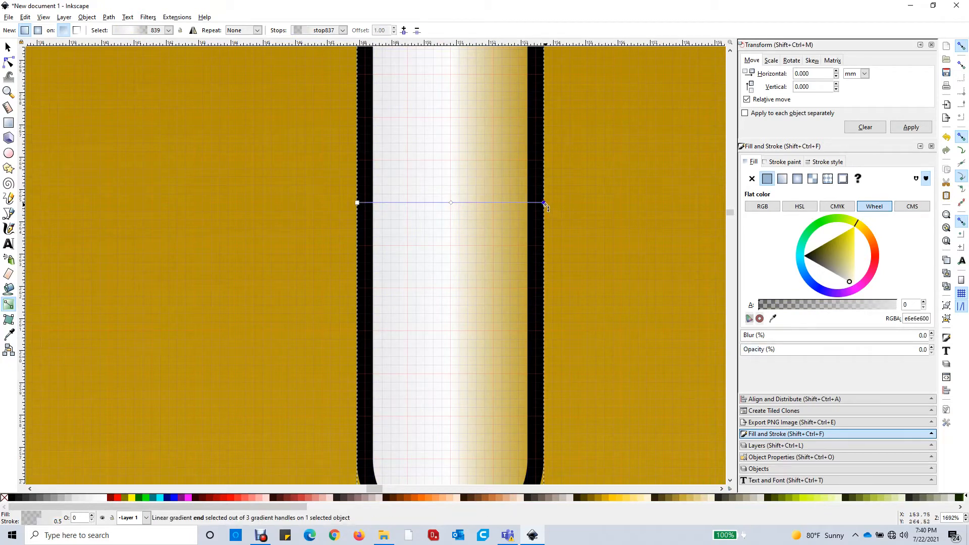
{"action": "left_click", "coordinate": [47, 498]}
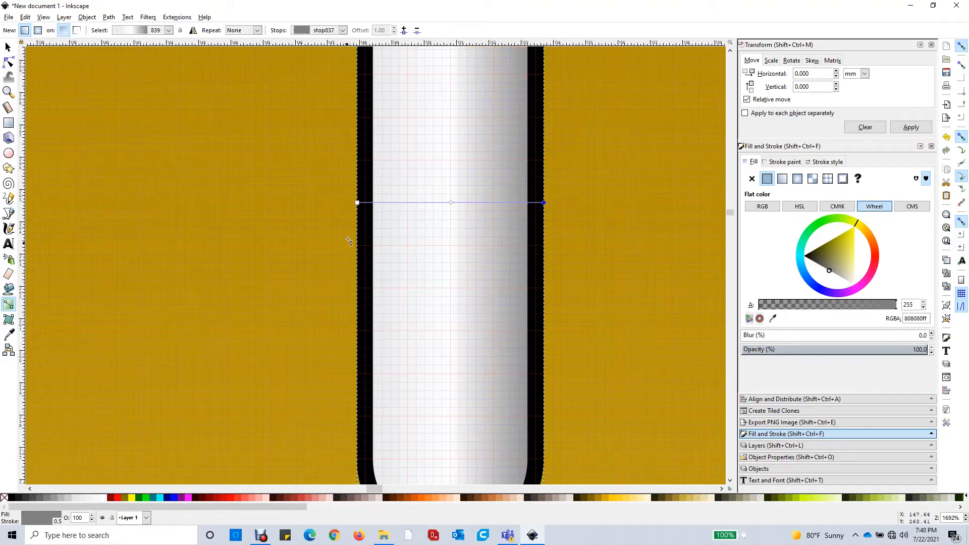
{"action": "left_click", "coordinate": [357, 203]}
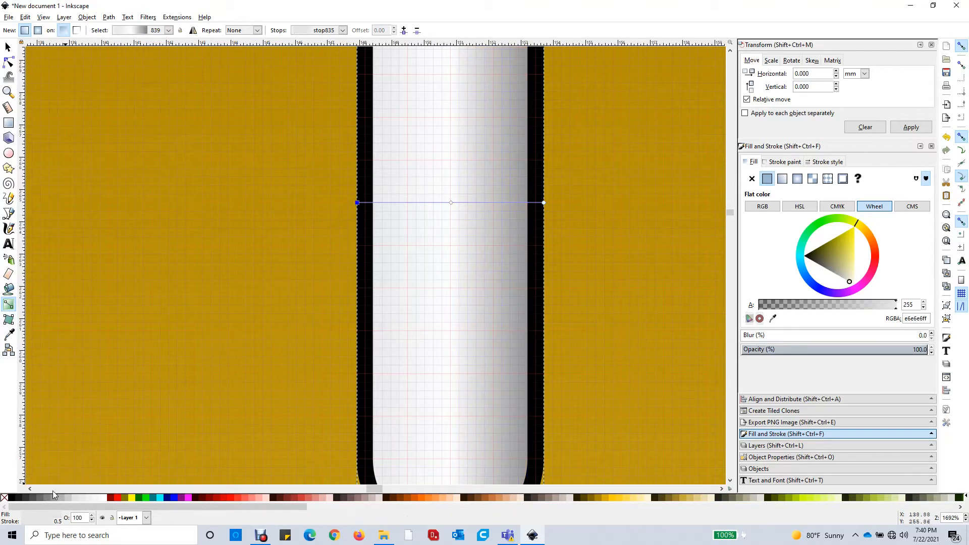
{"action": "left_click", "coordinate": [38, 497]}
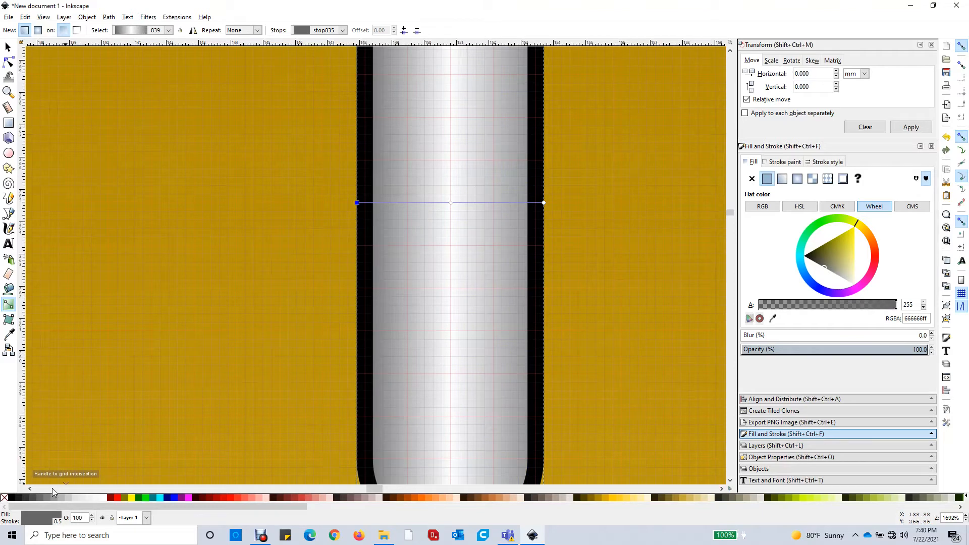
Examine the shaded marker up close and against the whole dial.
{"action": "scroll", "coordinate": [168, 399], "scroll_direction": "down", "scroll_amount": 4}
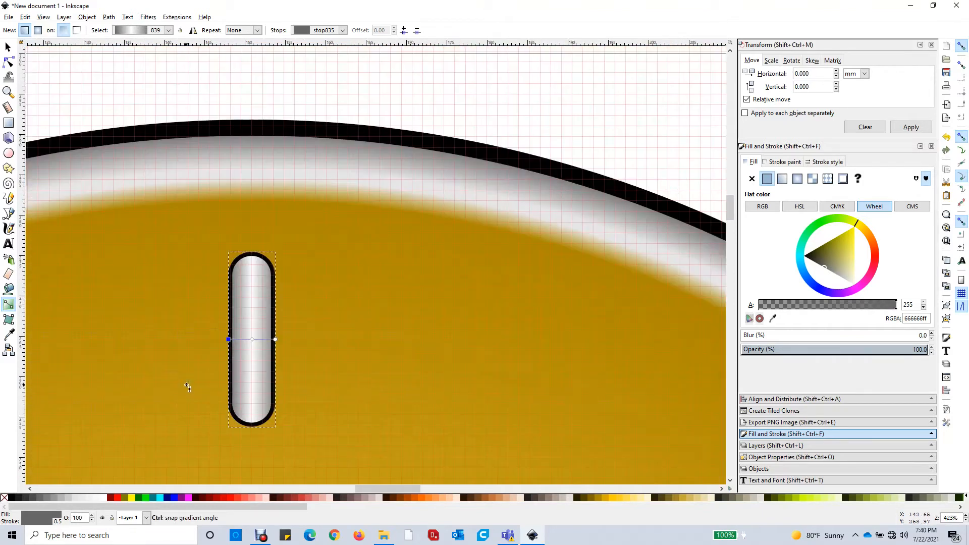
{"action": "scroll", "coordinate": [317, 380], "scroll_direction": "down", "scroll_amount": 1}
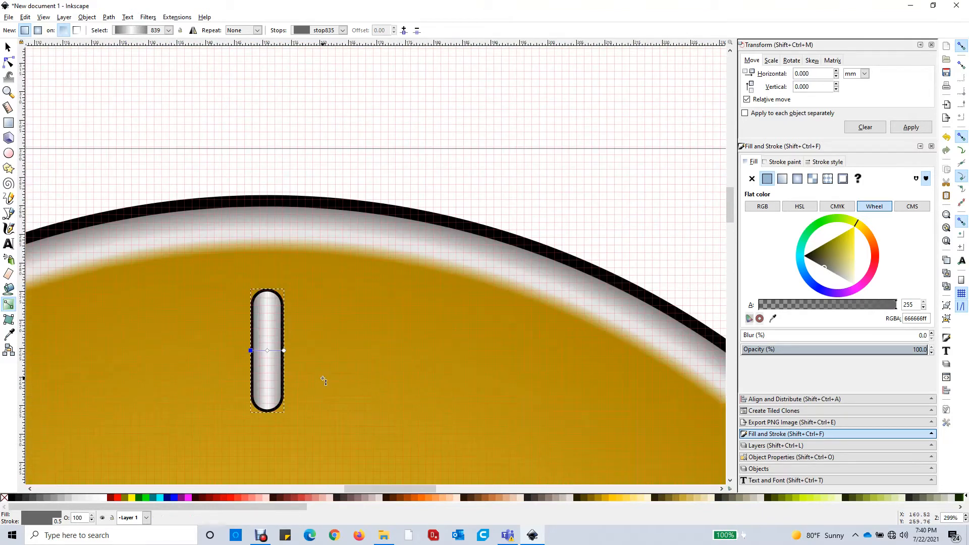
{"action": "scroll", "coordinate": [344, 385], "scroll_direction": "right", "scroll_amount": 1}
{"action": "scroll", "coordinate": [348, 379], "scroll_direction": "left", "scroll_amount": 6}
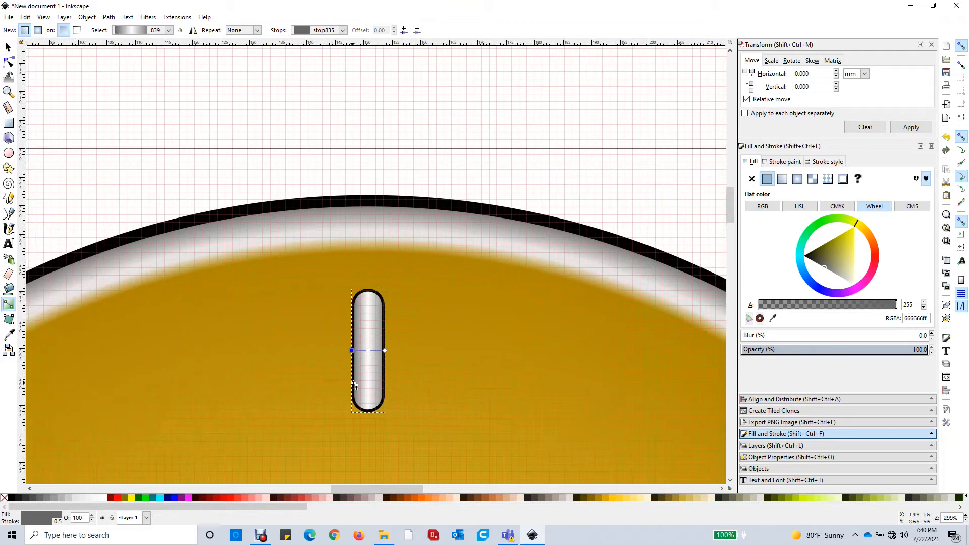
{"action": "scroll", "coordinate": [373, 371], "scroll_direction": "down", "scroll_amount": 2}
{"action": "scroll", "coordinate": [397, 367], "scroll_direction": "down", "scroll_amount": 2}
{"action": "scroll", "coordinate": [397, 367], "scroll_direction": "down", "scroll_amount": 8}
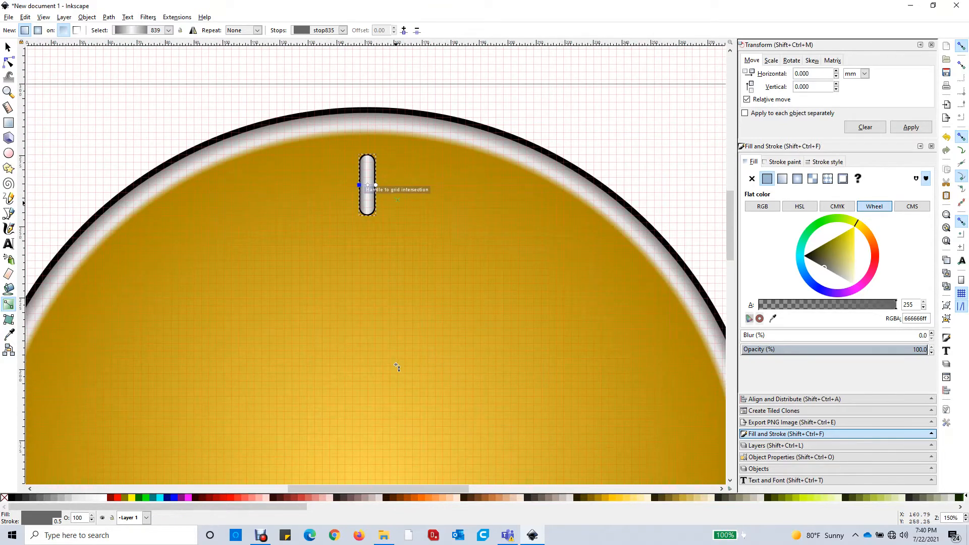
{"action": "scroll", "coordinate": [401, 366], "scroll_direction": "down", "scroll_amount": 3}
{"action": "scroll", "coordinate": [403, 363], "scroll_direction": "down", "scroll_amount": 3}
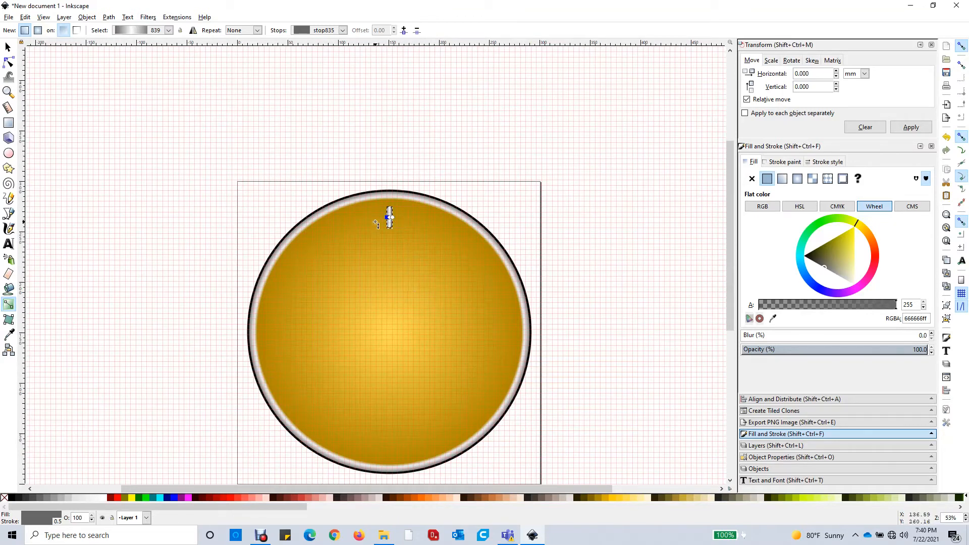
{"action": "scroll", "coordinate": [388, 214], "scroll_direction": "up", "scroll_amount": 5, "text": "ctrl"}
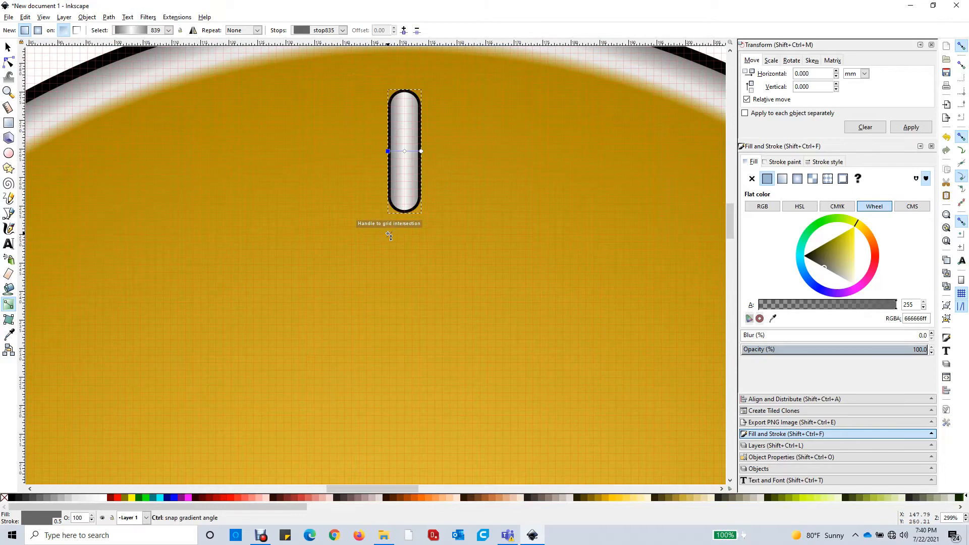
{"action": "scroll", "coordinate": [389, 235], "scroll_direction": "down", "scroll_amount": 1, "text": "ctrl"}
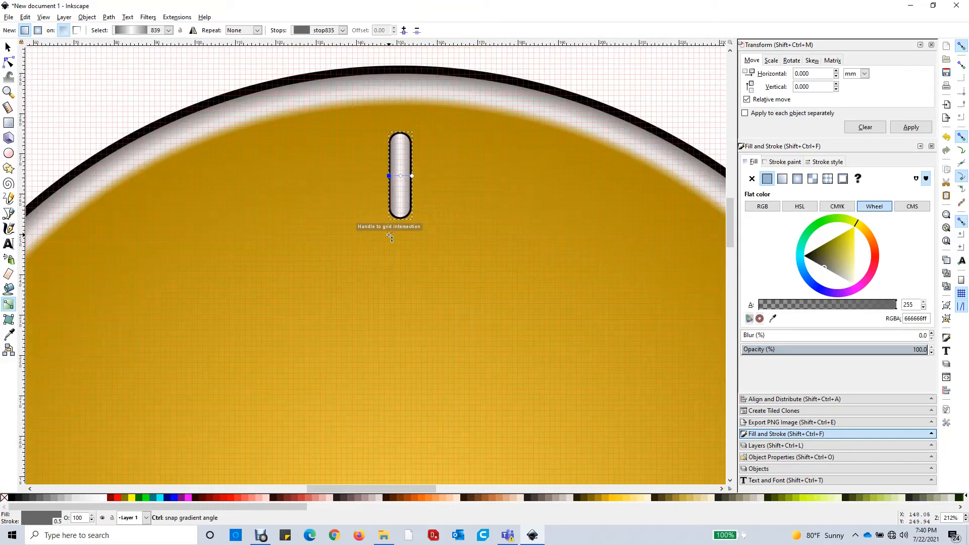
Try moving the marker's rotation center down from the marker to the center of the gold circle.
{"action": "left_click", "coordinate": [8, 47]}
{"action": "left_click", "coordinate": [399, 181]}
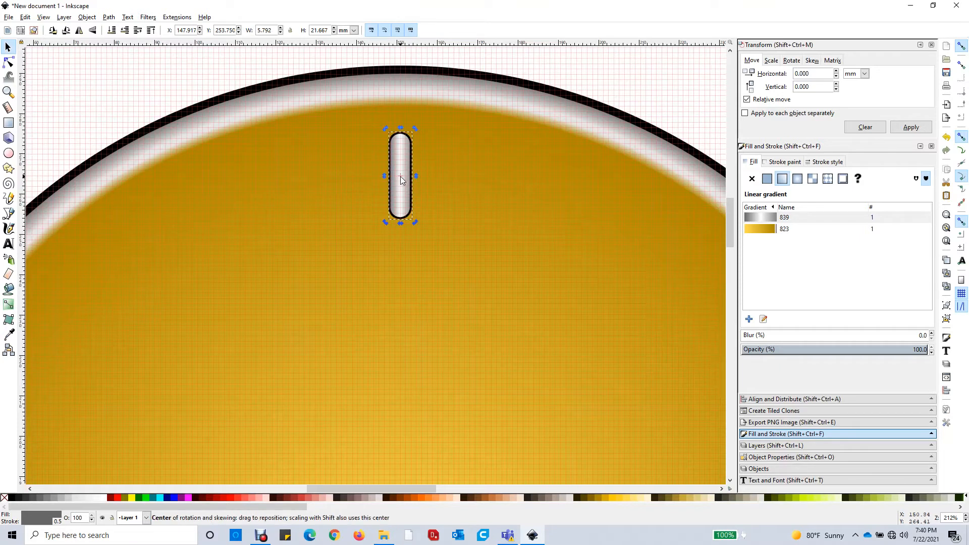
{"action": "left_click_drag", "start_coordinate": [400, 176], "coordinate": [391, 394]}
{"action": "mouse_move", "coordinate": [396, 467]}
{"action": "left_mouse_down"}
{"action": "mouse_move", "coordinate": [404, 498]}
{"action": "mouse_move", "coordinate": [409, 462]}
{"action": "mouse_move", "coordinate": [400, 474]}
{"action": "left_mouse_up"}
{"action": "scroll", "coordinate": [482, 462], "scroll_direction": "down", "scroll_amount": 2}
{"action": "scroll", "coordinate": [449, 427], "scroll_direction": "down", "scroll_amount": 5}
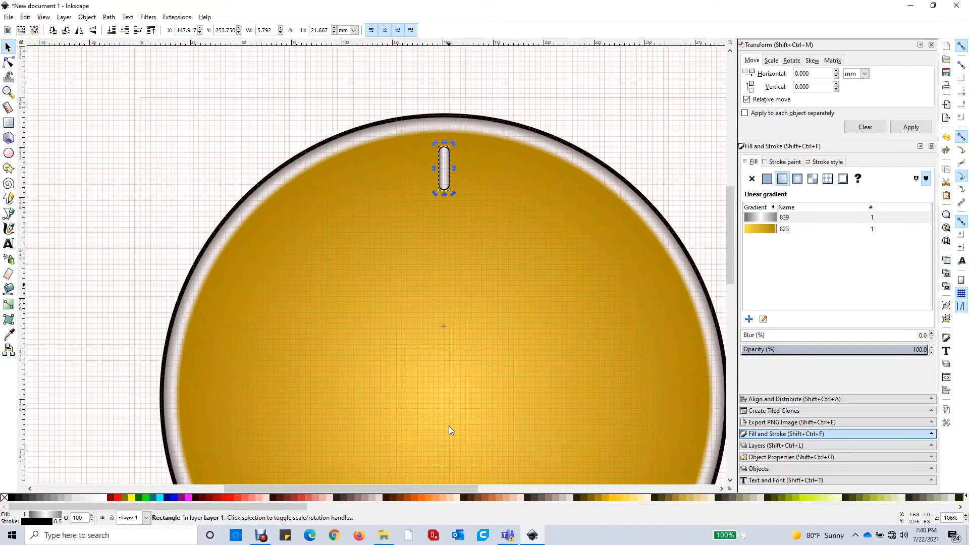
{"action": "scroll", "coordinate": [450, 430], "scroll_direction": "down", "scroll_amount": 3}
{"action": "left_click_drag", "start_coordinate": [445, 267], "coordinate": [448, 334]}
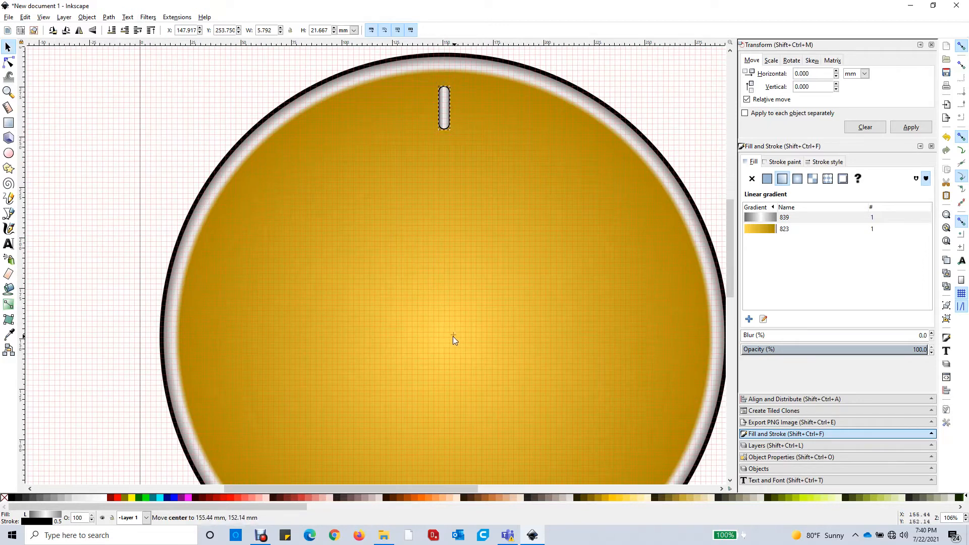
Move the rotation center back up onto the marker and deselect the marker.
{"action": "left_click_drag", "start_coordinate": [452, 335], "coordinate": [476, 207]}
{"action": "left_click_drag", "start_coordinate": [449, 123], "coordinate": [446, 122]}
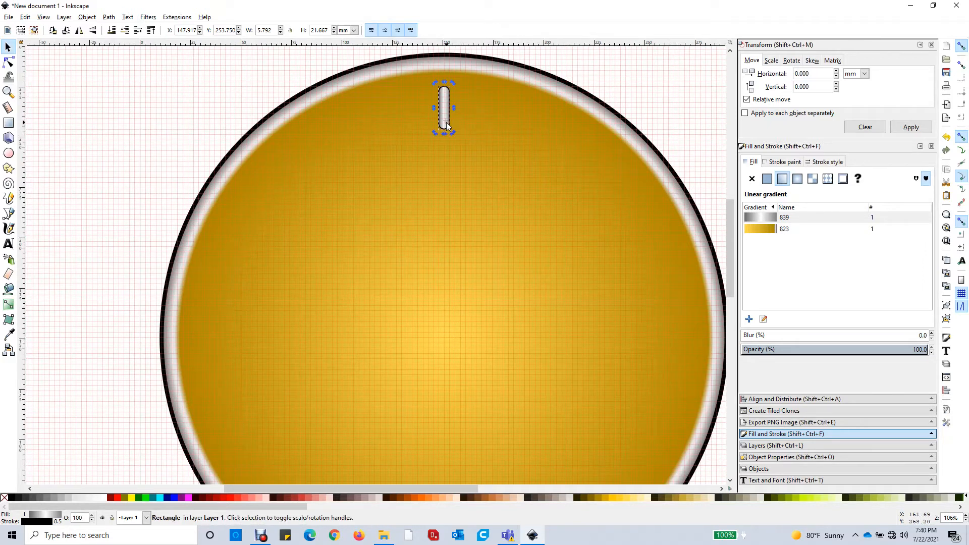
{"action": "left_click", "coordinate": [223, 91]}
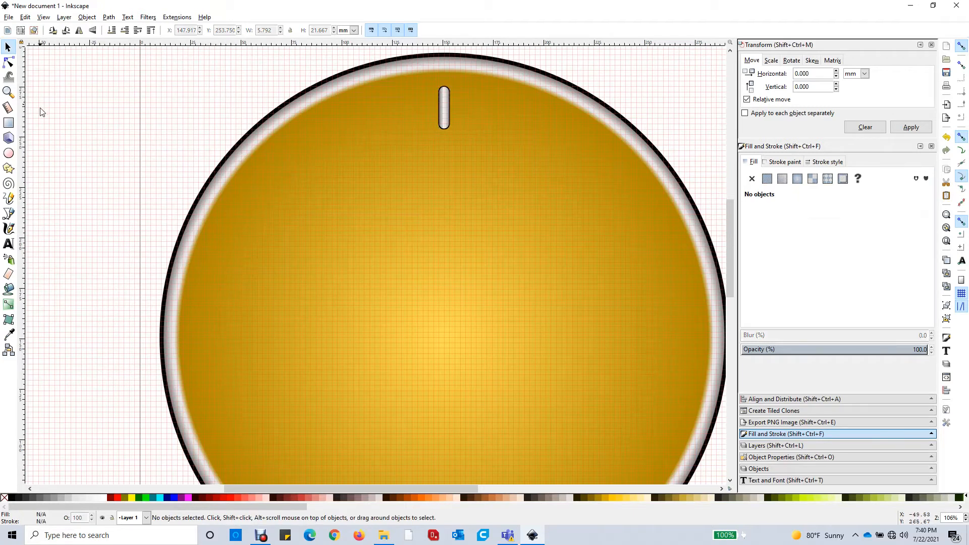
Draw a small circle about 5.8 mm across in the empty area outside the dial's upper left edge.
{"action": "left_click", "coordinate": [9, 153]}
{"action": "left_click_drag", "start_coordinate": [162, 118], "coordinate": [173, 130]}
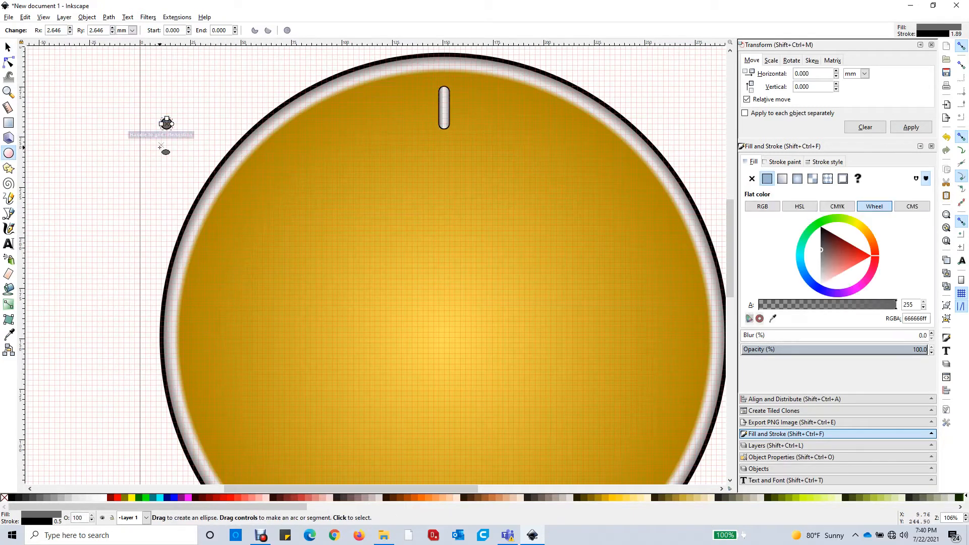
{"action": "left_click", "coordinate": [6, 47]}
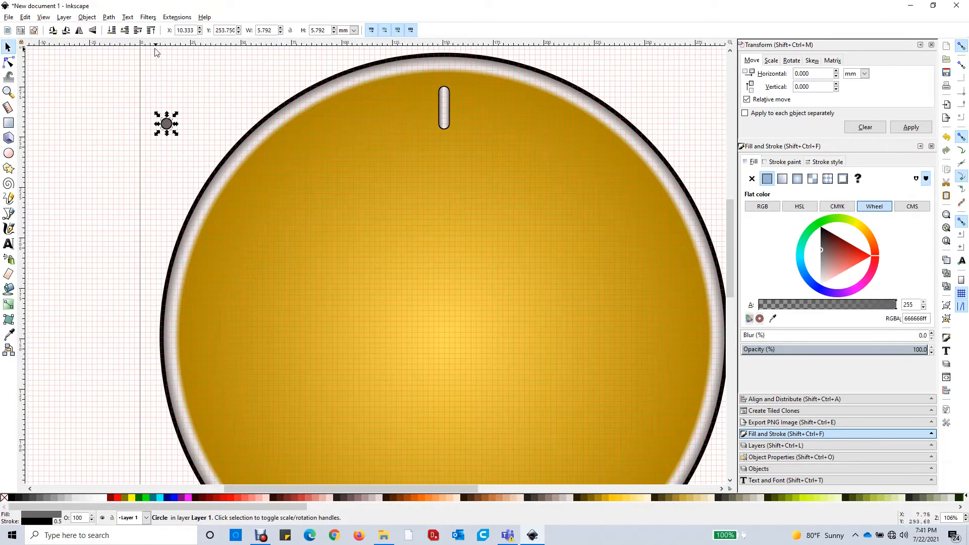
Unlock all objects and center the small circle horizontally and vertically on the large gold circle.
{"action": "left_click", "coordinate": [87, 17]}
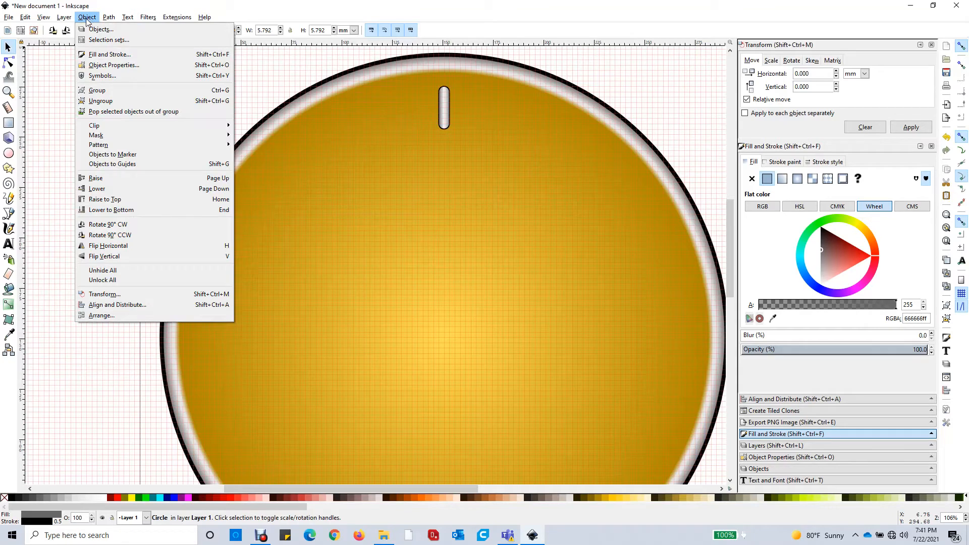
{"action": "left_click", "coordinate": [105, 280]}
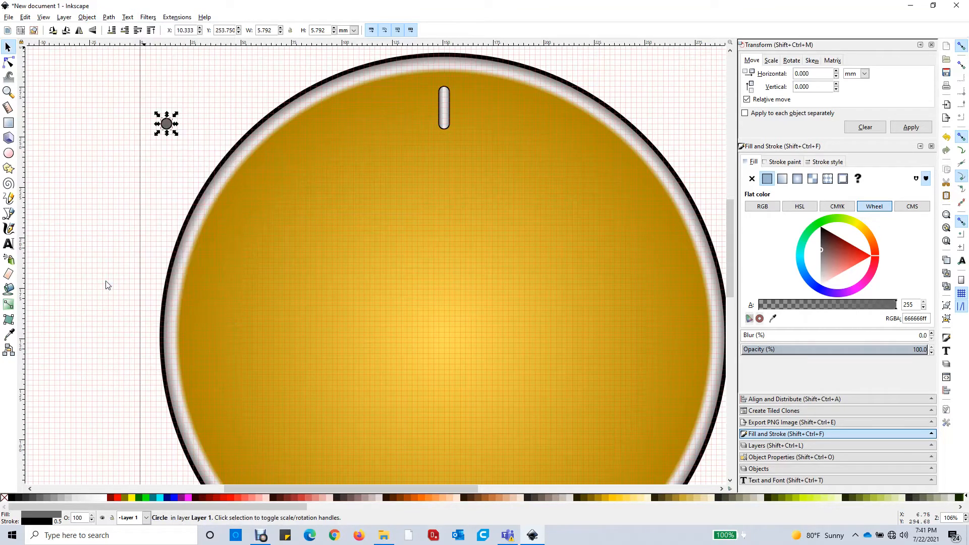
{"action": "left_click", "coordinate": [293, 220]}
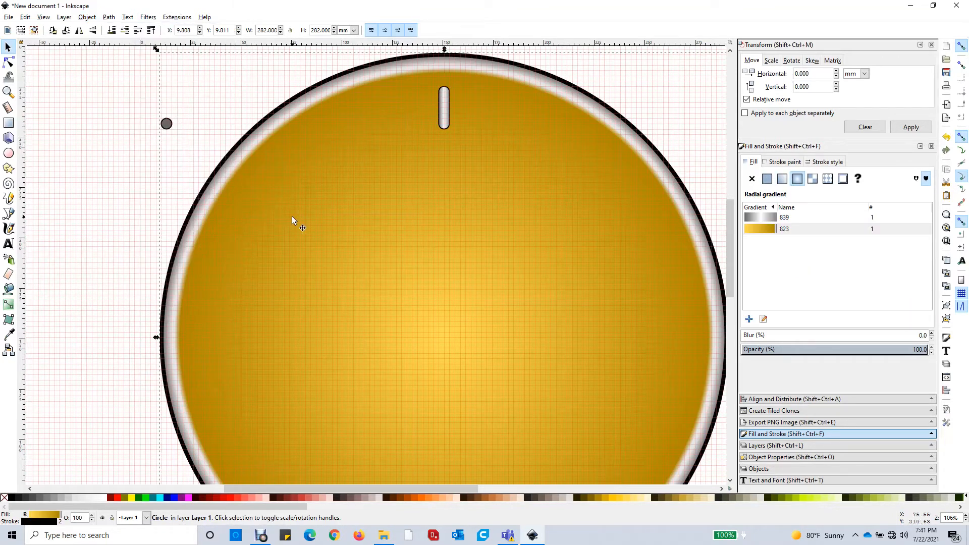
{"action": "left_click", "coordinate": [163, 129], "text": "shift"}
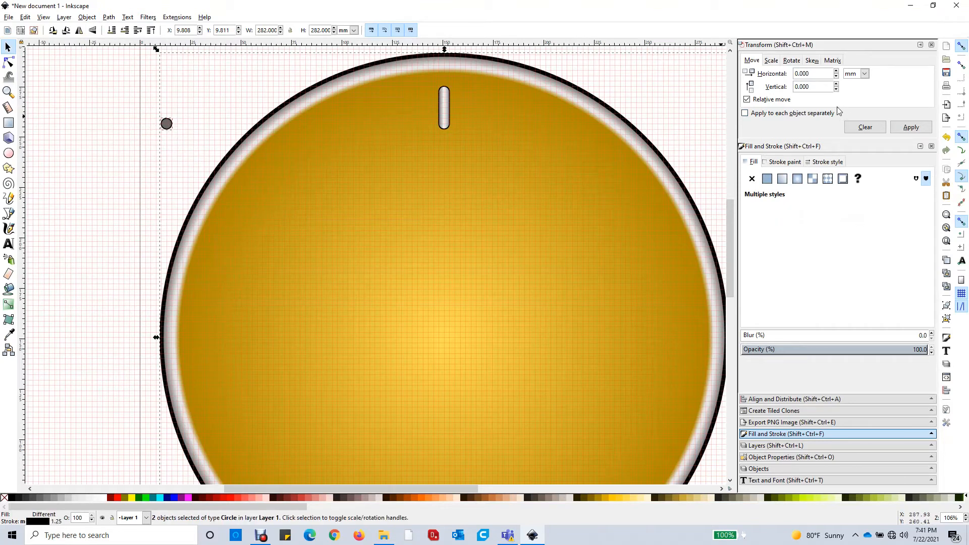
{"action": "left_click", "coordinate": [826, 401]}
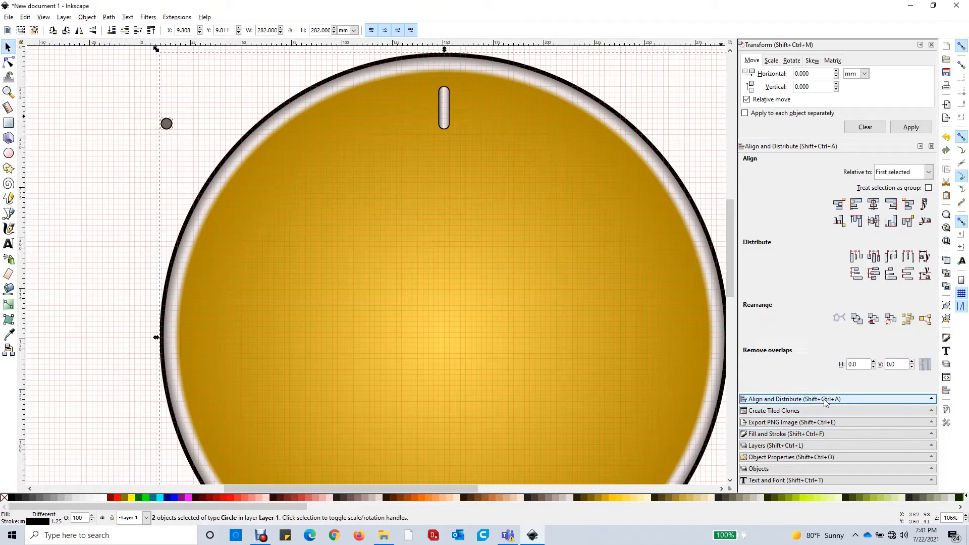
{"action": "left_click", "coordinate": [877, 207]}
{"action": "left_click", "coordinate": [876, 222]}
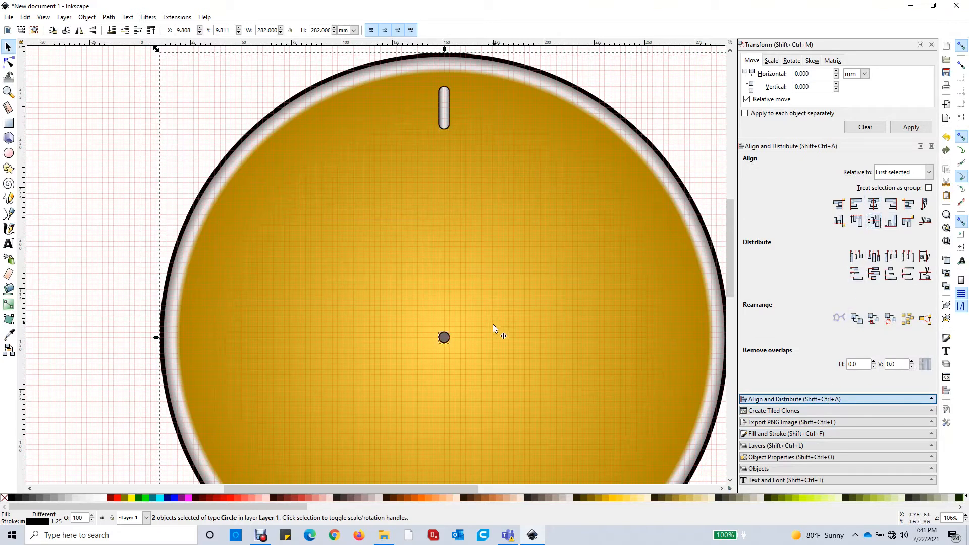
{"action": "left_click", "coordinate": [691, 150]}
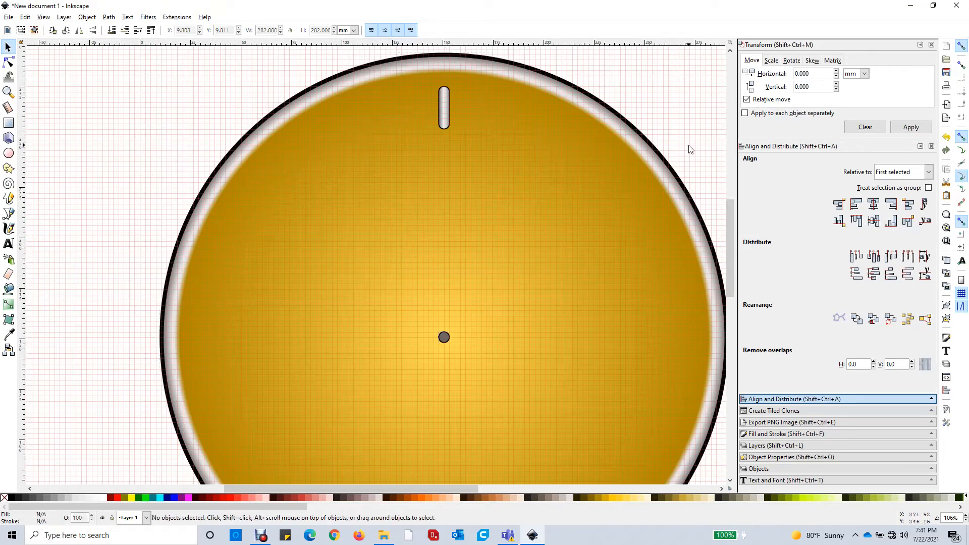
Lock the large gold circle.
{"action": "left_click", "coordinate": [342, 175]}
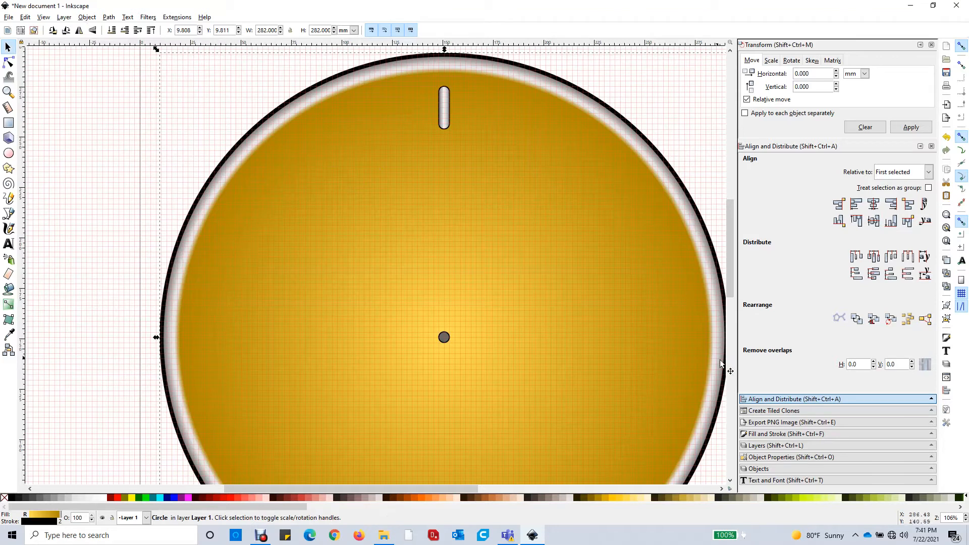
{"action": "left_click", "coordinate": [797, 458]}
{"action": "left_click", "coordinate": [812, 373]}
Move the marker's rotation center precisely onto the center of the small gray circle in the middle of the dial.
{"action": "left_click", "coordinate": [442, 115]}
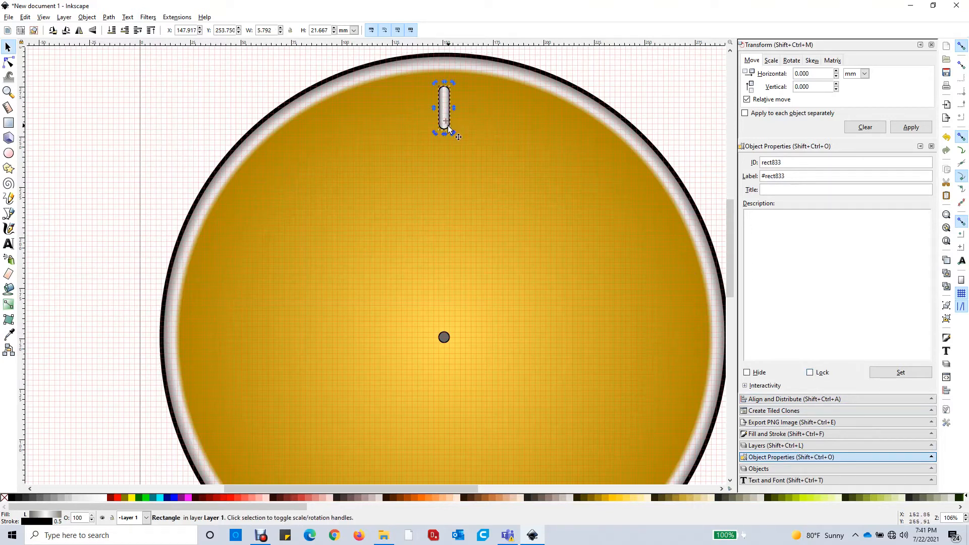
{"action": "left_click_drag", "start_coordinate": [446, 122], "coordinate": [444, 344]}
{"action": "scroll", "coordinate": [444, 344], "scroll_direction": "up", "scroll_amount": 7, "text": "ctrl"}
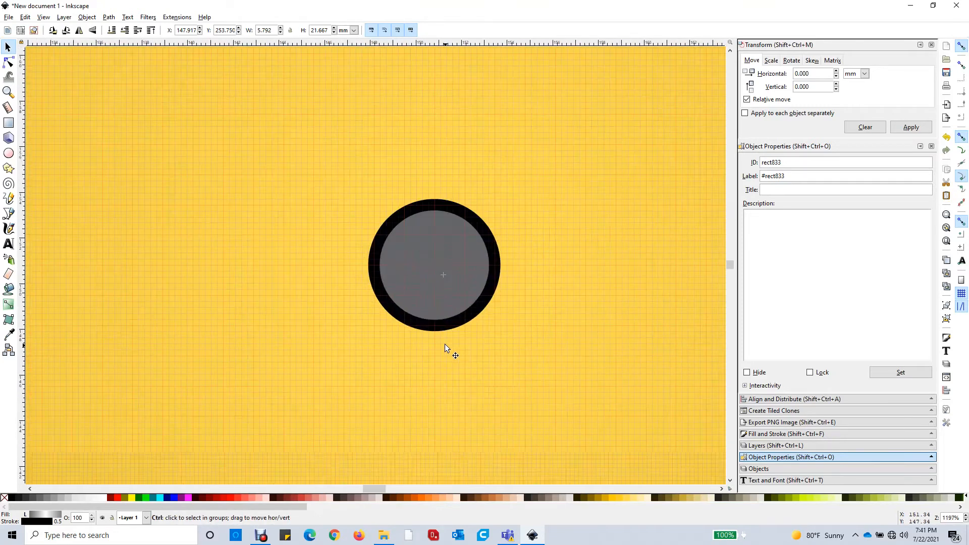
{"action": "scroll", "coordinate": [441, 279], "scroll_direction": "up", "scroll_amount": 3, "text": "ctrl"}
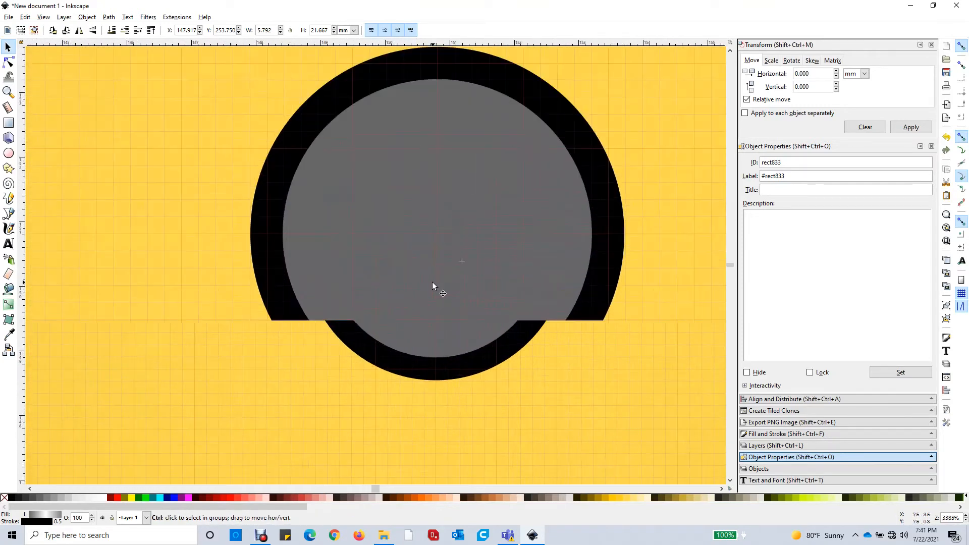
{"action": "left_click_drag", "start_coordinate": [461, 261], "coordinate": [446, 242]}
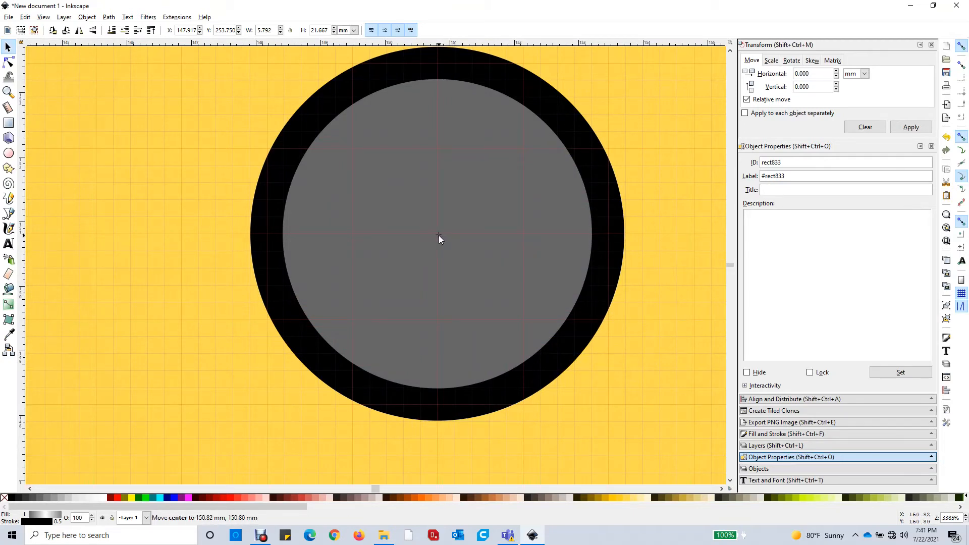
{"action": "scroll", "coordinate": [483, 262], "scroll_direction": "down", "scroll_amount": 7, "text": "ctrl"}
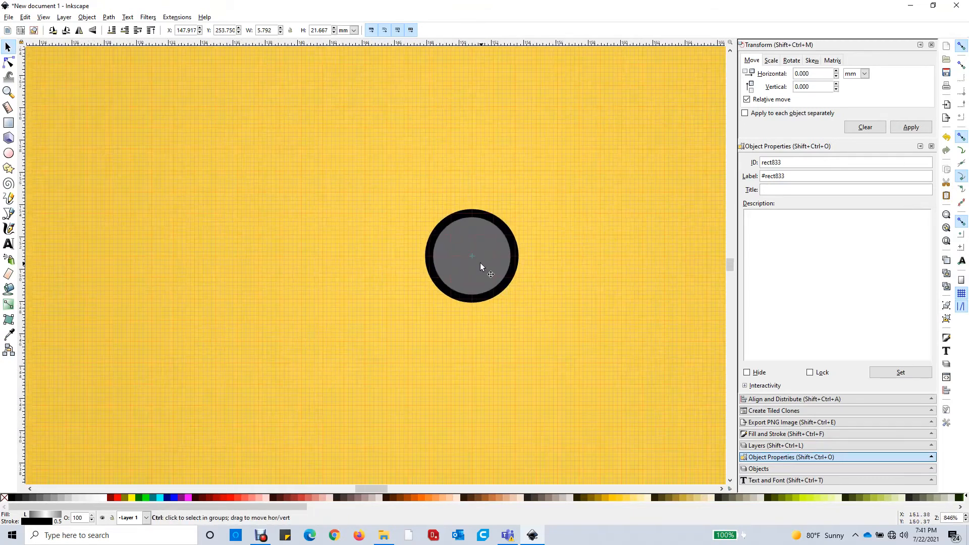
{"action": "scroll", "coordinate": [450, 265], "scroll_direction": "down", "scroll_amount": 5, "text": "ctrl"}
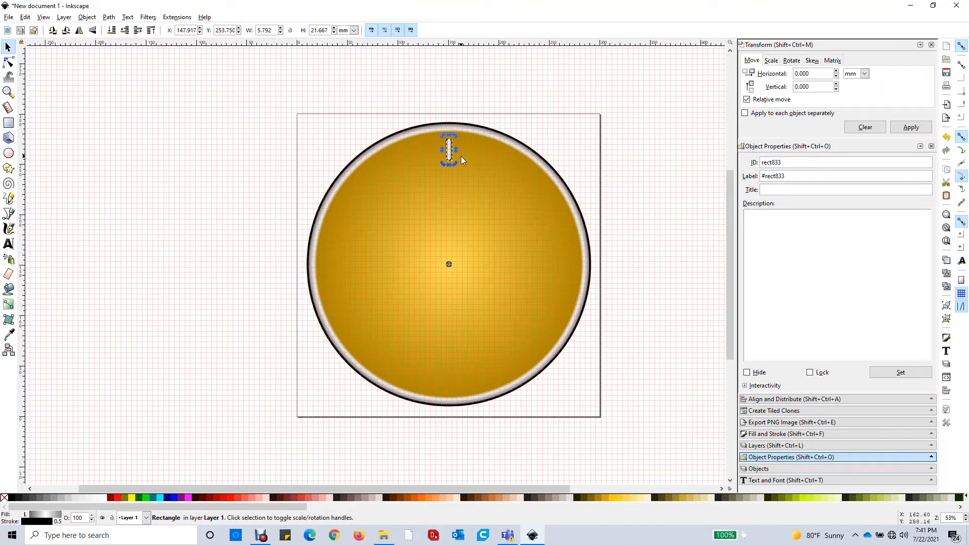
Rotate the marker counterclockwise in six 20° increments around the dial's center to the dial's lower left.
{"action": "left_click", "coordinate": [86, 18]}
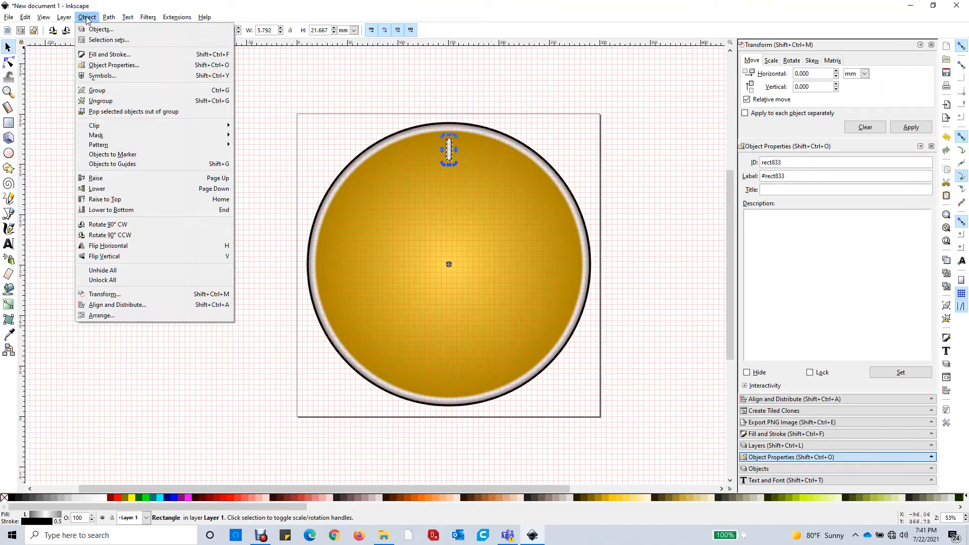
{"action": "left_click", "coordinate": [112, 295]}
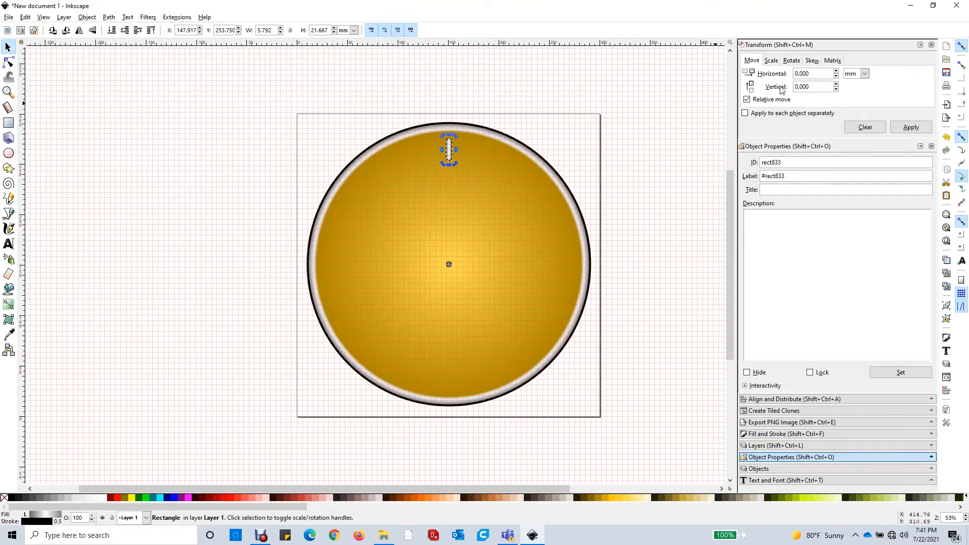
{"action": "left_click", "coordinate": [793, 61]}
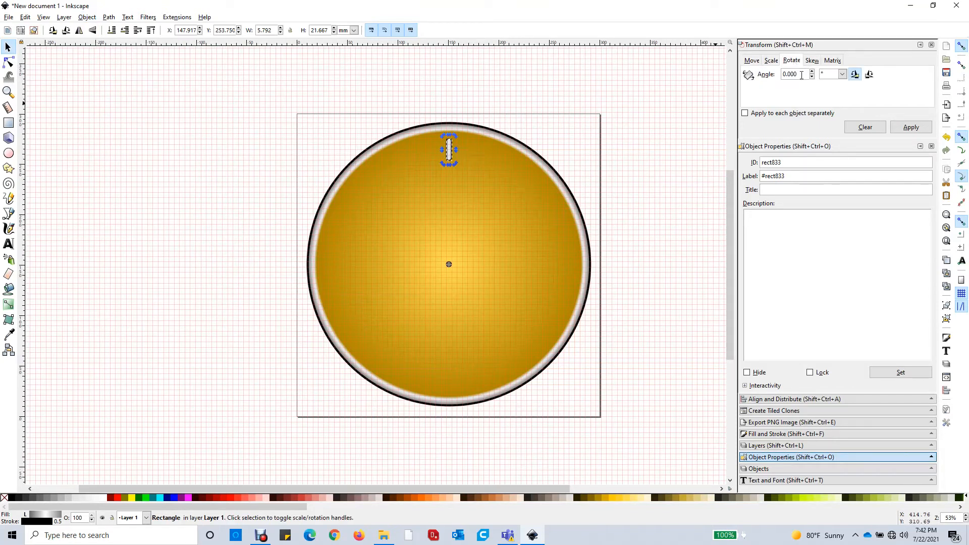
{"action": "double_click", "coordinate": [796, 75]}
{"action": "type", "text": "20"}
{"action": "left_click", "coordinate": [911, 127]}
{"action": "left_click", "coordinate": [911, 127]}
{"action": "left_click", "coordinate": [911, 128]}
{"action": "left_click", "coordinate": [910, 127]}
{"action": "left_click", "coordinate": [911, 127]}
{"action": "left_click", "coordinate": [911, 127]}
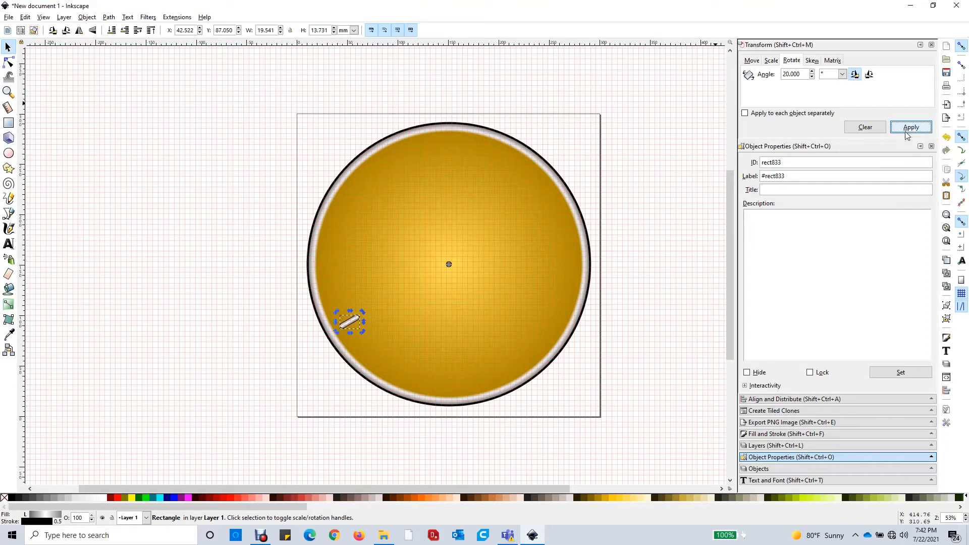
Duplicate the marker repeatedly, rotating each copy 20° clockwise from the previous one, until the markers run around to the dial's lower right.
{"action": "key", "text": "ctrl+d"}
{"action": "left_click", "coordinate": [869, 74]}
{"action": "left_click", "coordinate": [912, 130]}
{"action": "left_click", "coordinate": [912, 127]}
{"action": "key", "text": "ctrl+d"}
{"action": "left_click", "coordinate": [913, 128]}
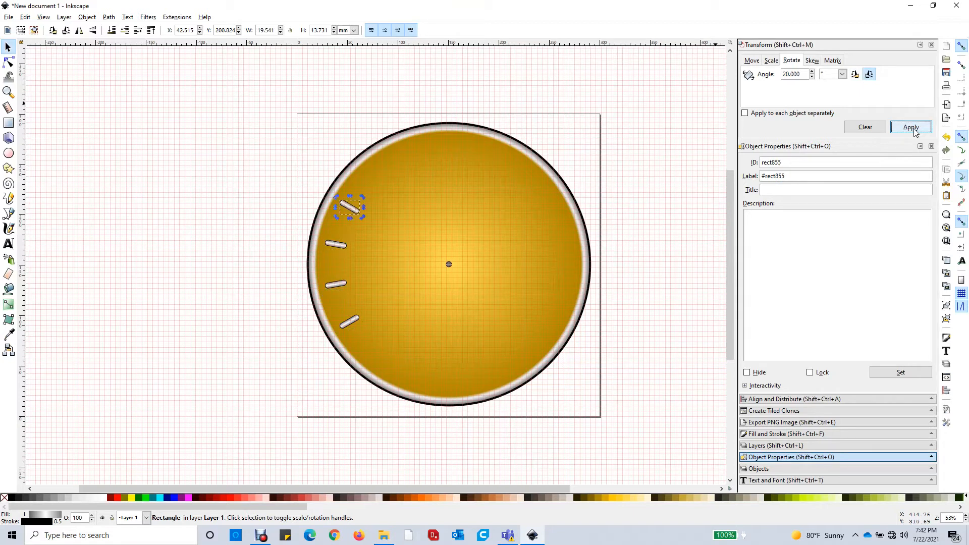
{"action": "left_click", "coordinate": [912, 128]}
{"action": "key", "text": "ctrl+d"}
{"action": "left_click", "coordinate": [912, 127]}
{"action": "key", "text": "ctrl+d"}
{"action": "left_click", "coordinate": [912, 128]}
{"action": "key", "text": "ctrl+d"}
{"action": "left_click", "coordinate": [912, 128]}
{"action": "key", "text": "ctrl+d"}
{"action": "left_click", "coordinate": [913, 127]}
{"action": "key", "text": "ctrl+d"}
{"action": "left_click", "coordinate": [913, 128]}
{"action": "key", "text": "ctrl+d"}
{"action": "left_click", "coordinate": [912, 128]}
{"action": "left_click", "coordinate": [912, 128]}
{"action": "left_click", "coordinate": [912, 127]}
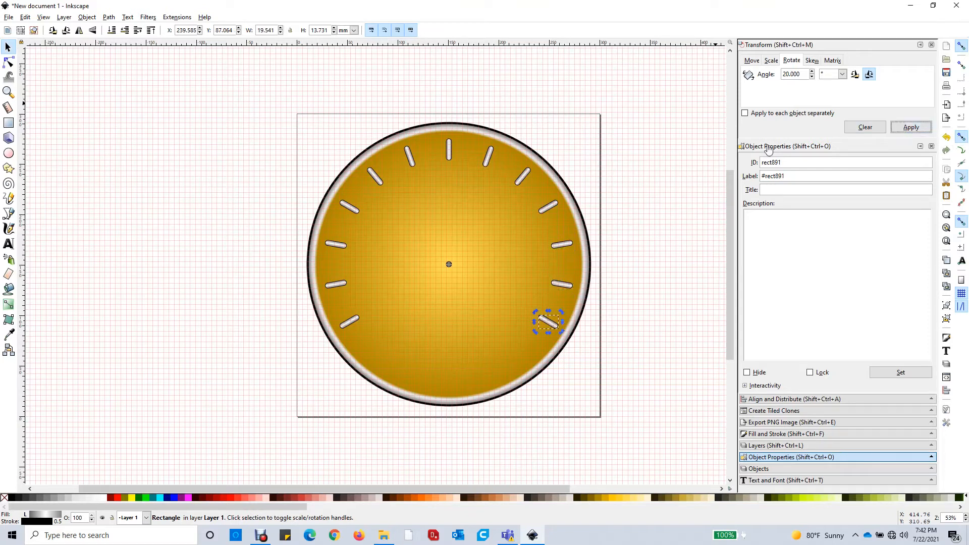
{"action": "left_click", "coordinate": [665, 158]}
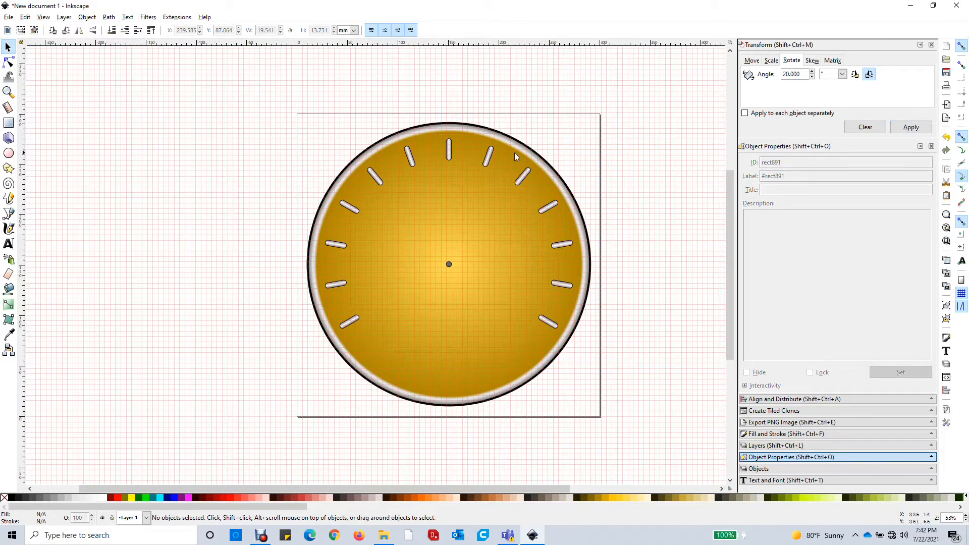
Draw a closed four-point needle with straight segments outside the dial's left edge, about 8 mm wide and 70 mm tall, and fill it red.
{"action": "left_click", "coordinate": [8, 214]}
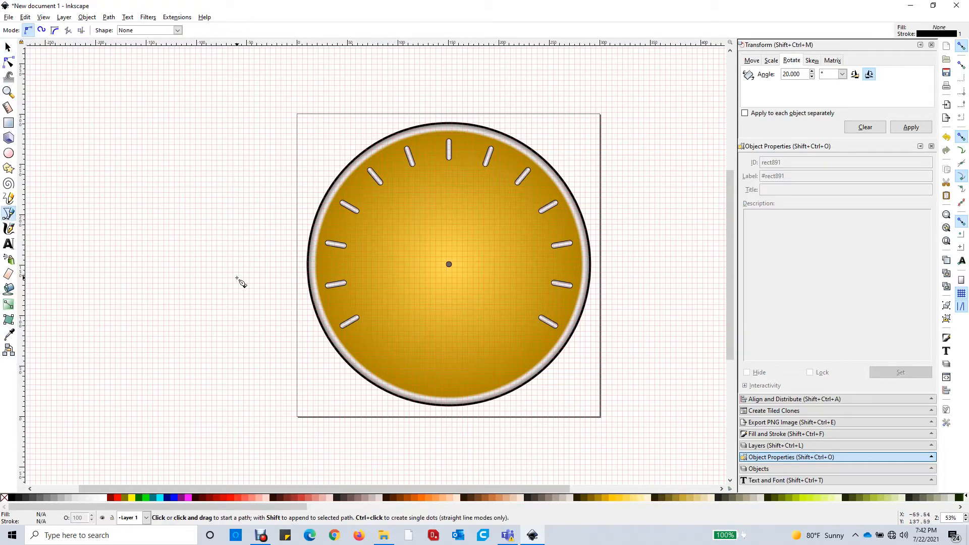
{"action": "scroll", "coordinate": [215, 269], "scroll_direction": "up", "scroll_amount": 2}
{"action": "scroll", "coordinate": [215, 269], "scroll_direction": "up", "scroll_amount": 2}
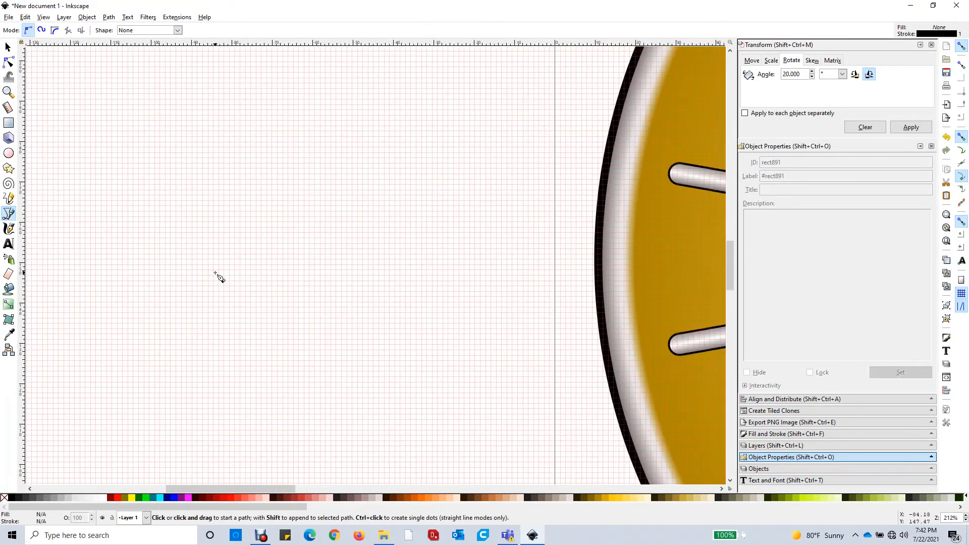
{"action": "left_click", "coordinate": [219, 318]}
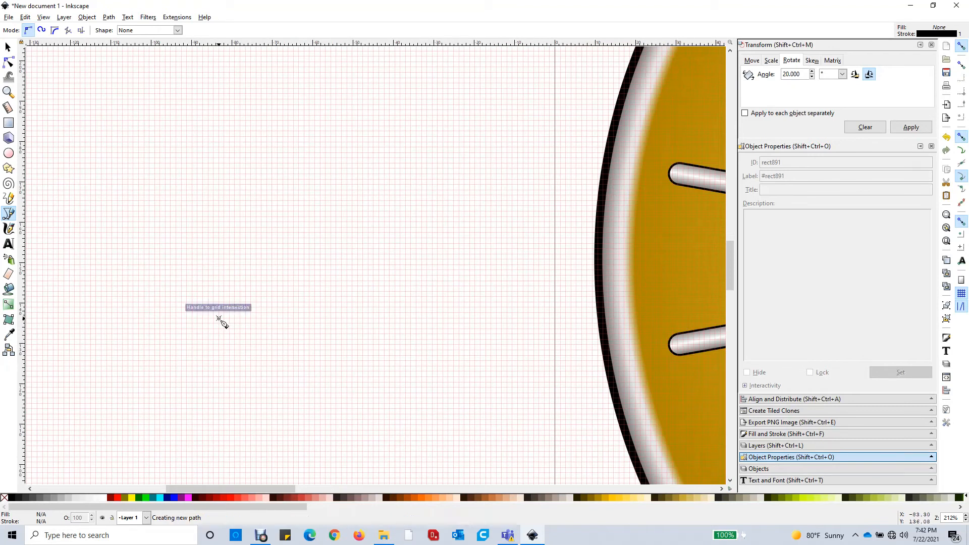
{"action": "left_click", "coordinate": [234, 355]}
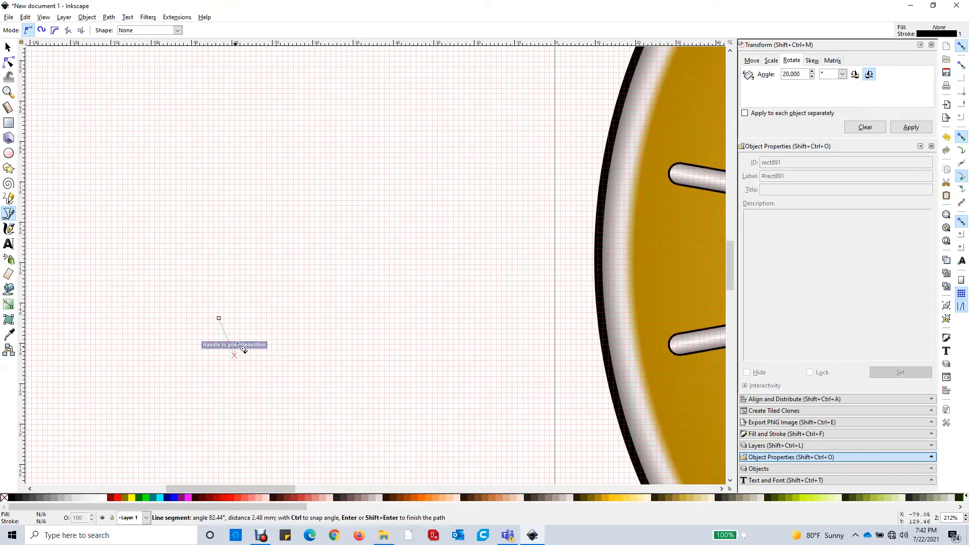
{"action": "left_click", "coordinate": [251, 318]}
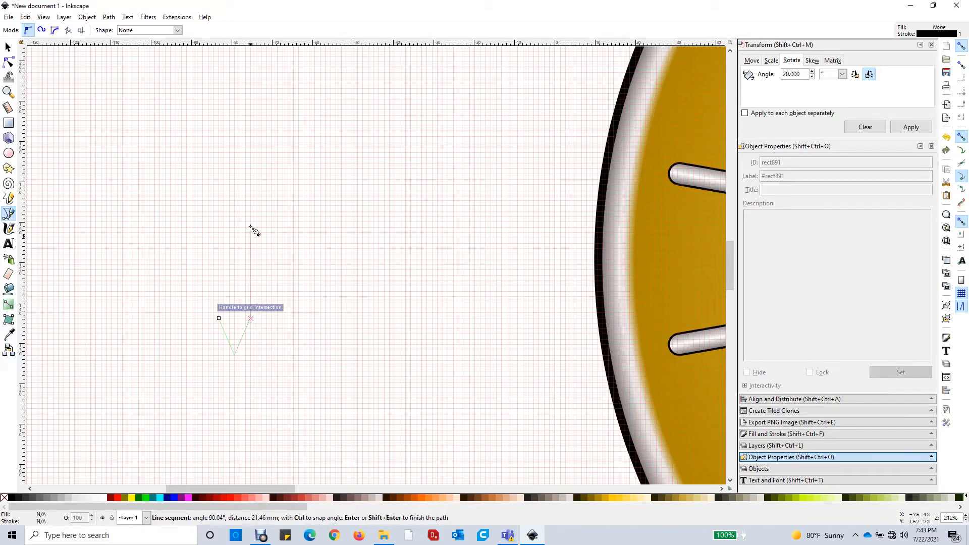
{"action": "left_click", "coordinate": [240, 72]}
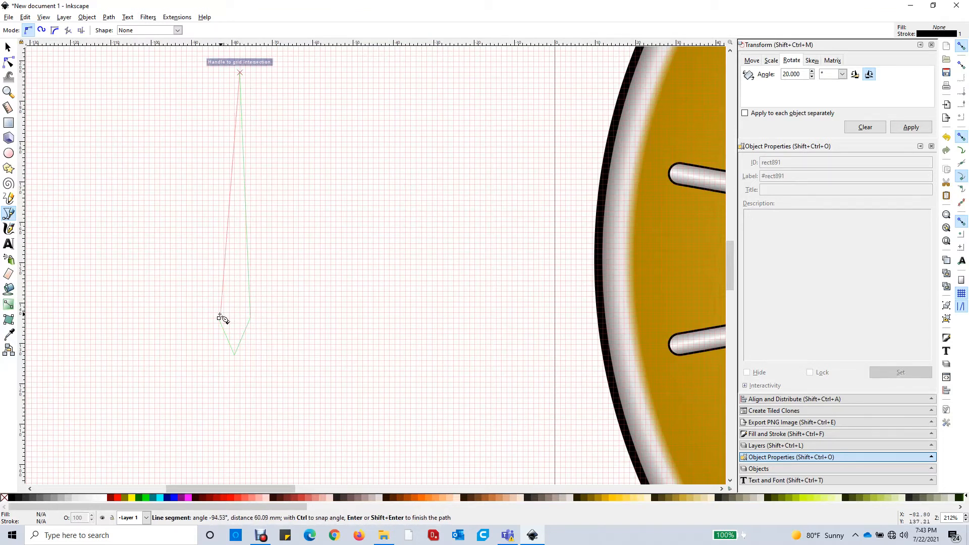
{"action": "left_click", "coordinate": [218, 318]}
{"action": "key", "text": "Return"}
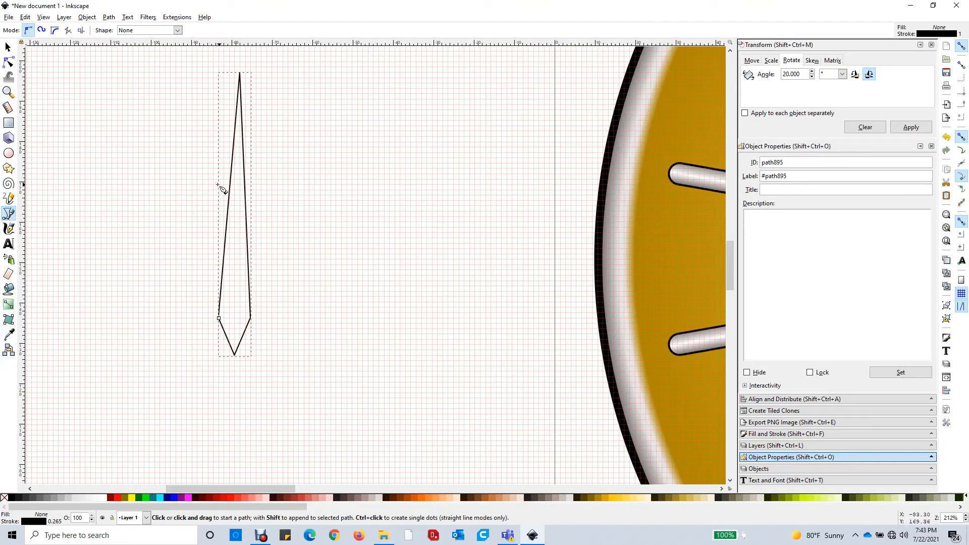
{"action": "left_click", "coordinate": [232, 497]}
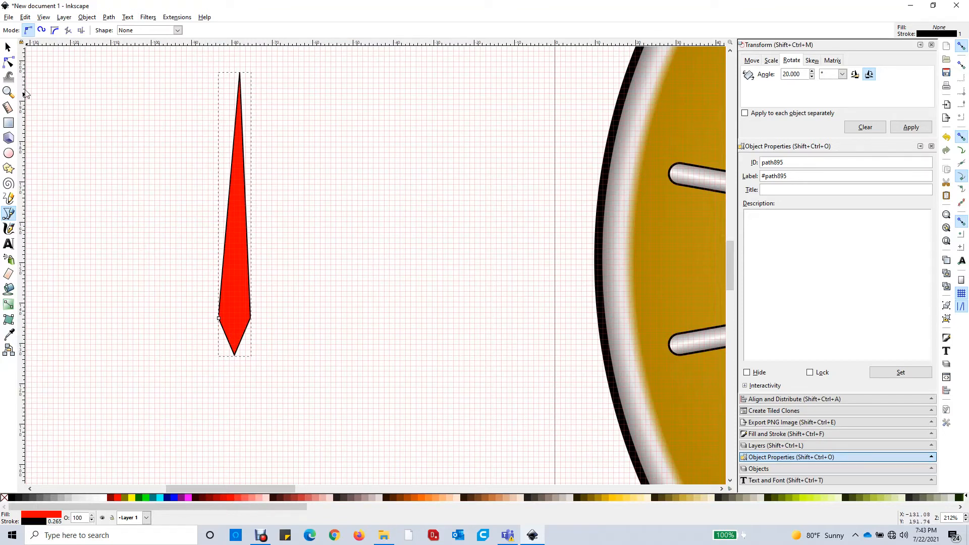
Shift the needle's top node 1.32 mm left to line up above its bottom point, and select the whole needle.
{"action": "left_click", "coordinate": [9, 62]}
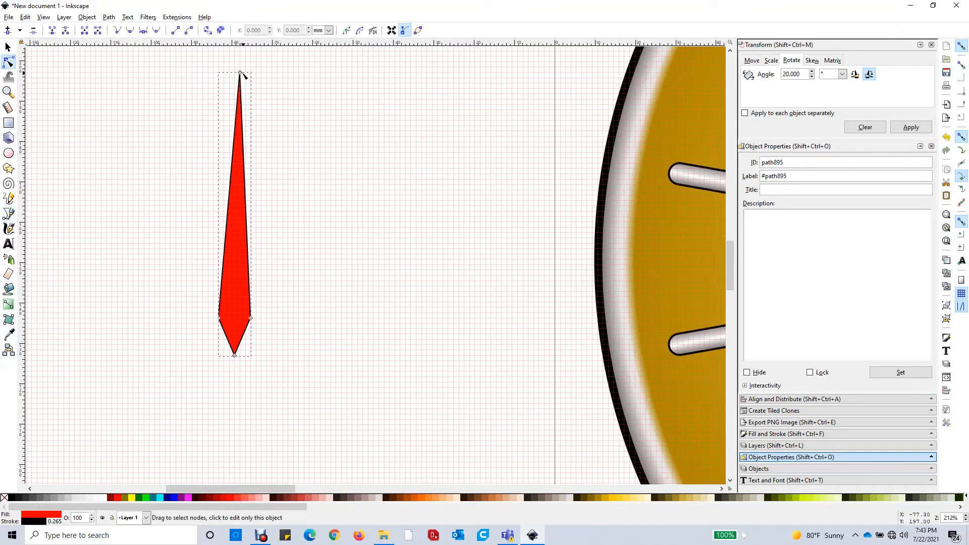
{"action": "left_click_drag", "start_coordinate": [241, 73], "coordinate": [235, 73]}
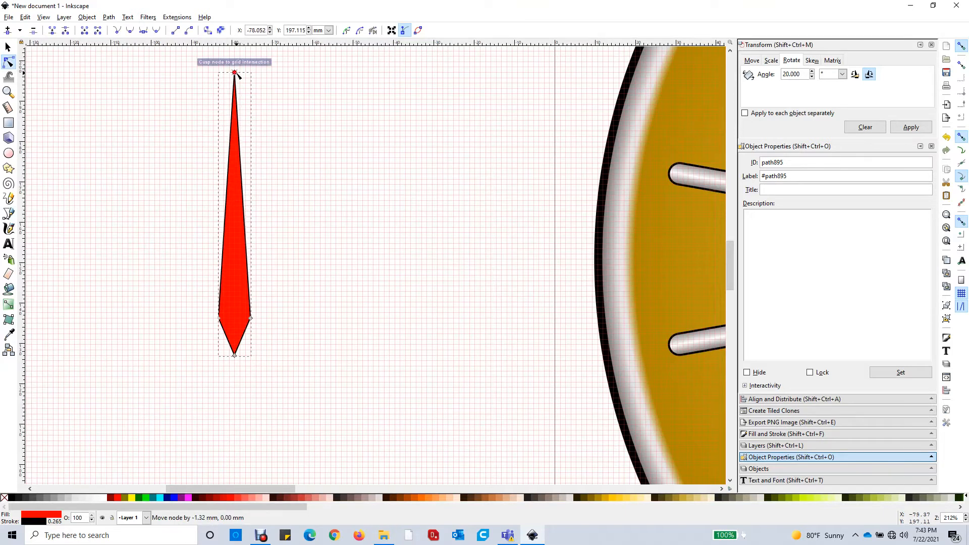
{"action": "left_click_drag", "start_coordinate": [238, 74], "coordinate": [236, 73]}
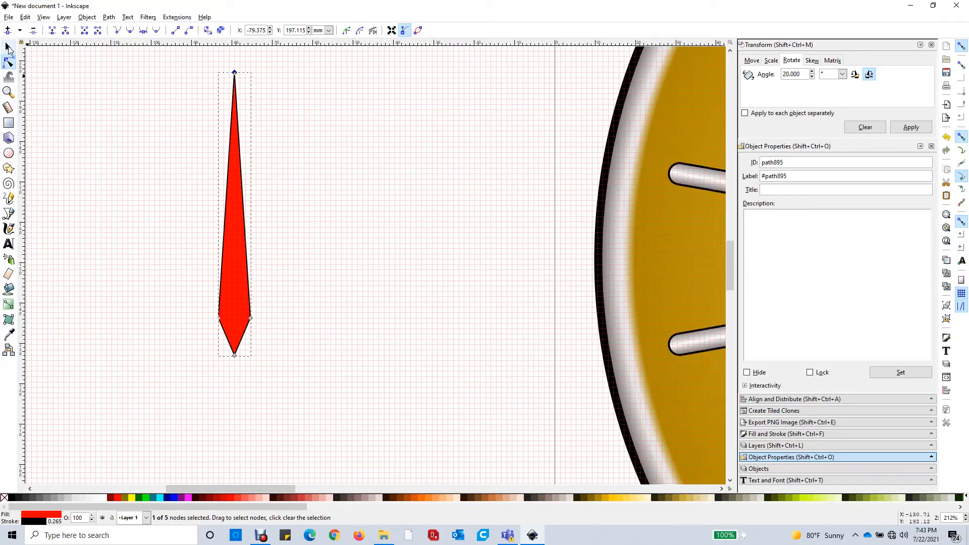
{"action": "left_click", "coordinate": [8, 48]}
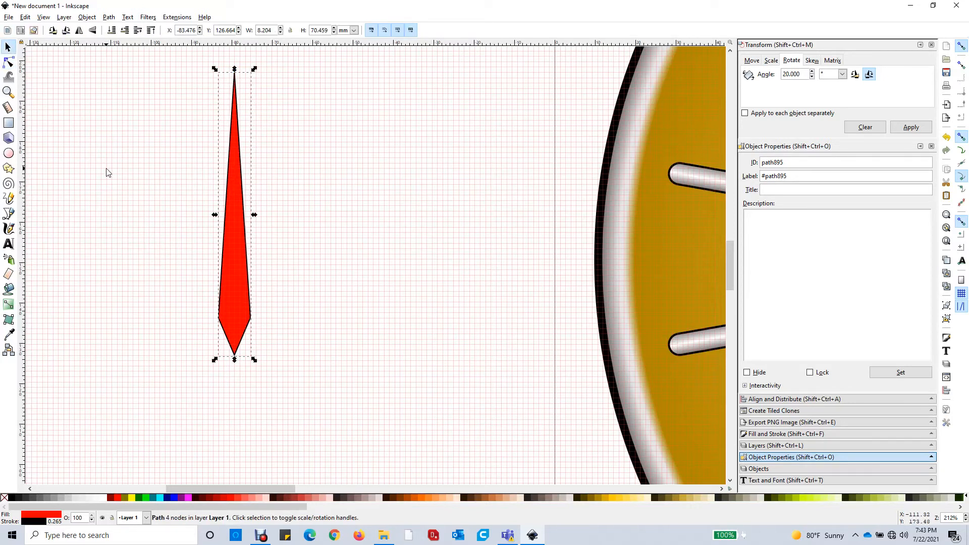
Move the red needle onto the dial's center and enlarge it to about 16 mm wide and 148 mm tall.
{"action": "scroll", "coordinate": [100, 175], "scroll_direction": "down", "scroll_amount": 4}
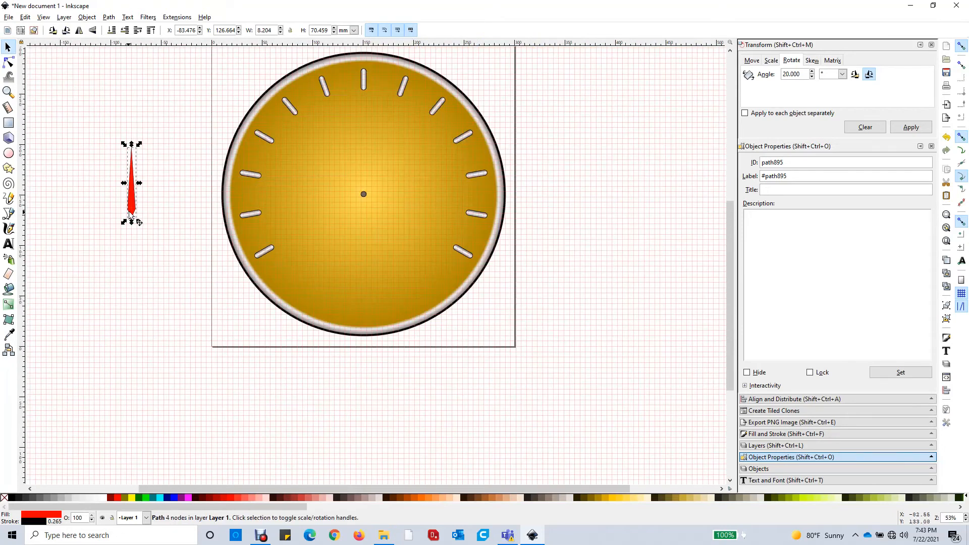
{"action": "left_click_drag", "start_coordinate": [133, 207], "coordinate": [363, 196]}
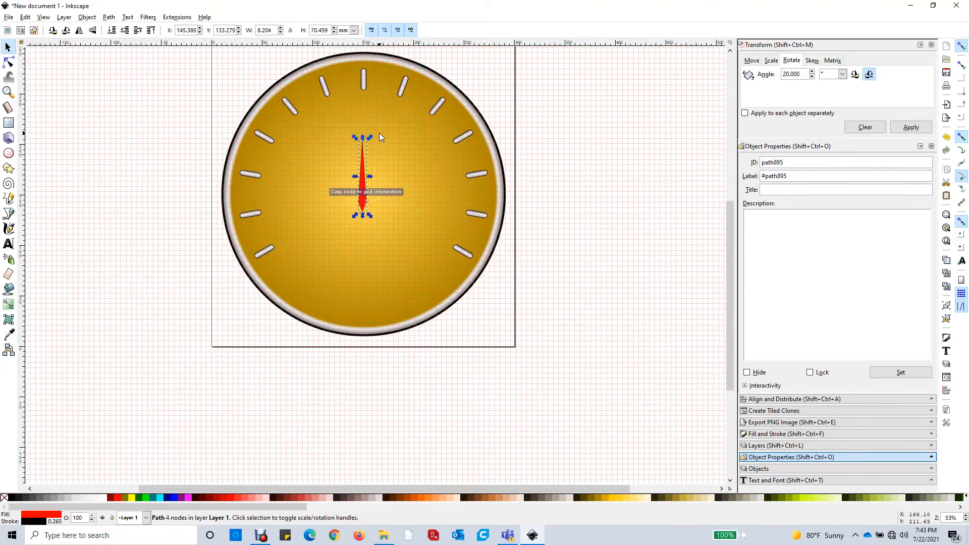
{"action": "left_click_drag", "start_coordinate": [371, 137], "coordinate": [383, 61]}
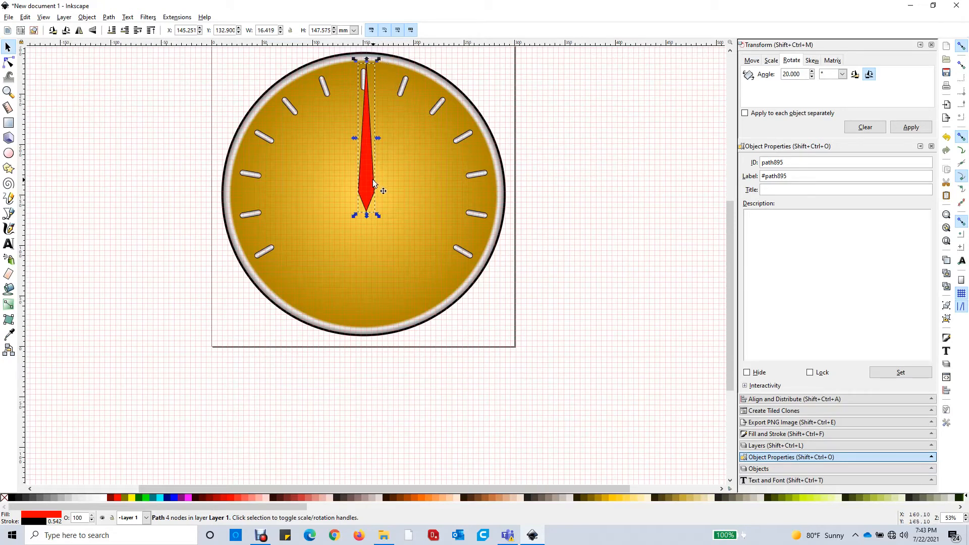
Lower the needle to the bottom of the stacking order and raise it one step, above the dial face but beneath the center circle.
{"action": "scroll", "coordinate": [364, 152], "scroll_direction": "up", "scroll_amount": 2}
{"action": "scroll", "coordinate": [373, 167], "scroll_direction": "up", "scroll_amount": 5}
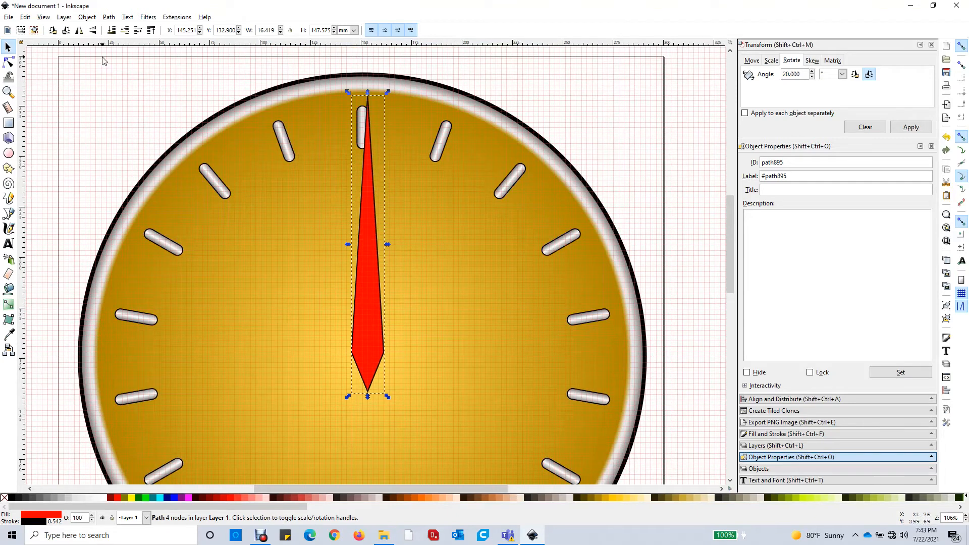
{"action": "left_click", "coordinate": [112, 31]}
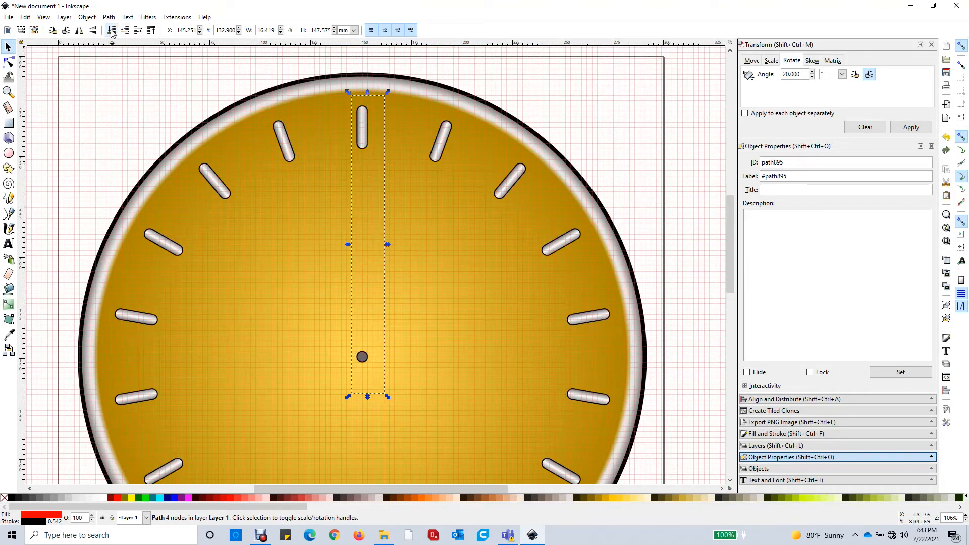
{"action": "left_click", "coordinate": [137, 35]}
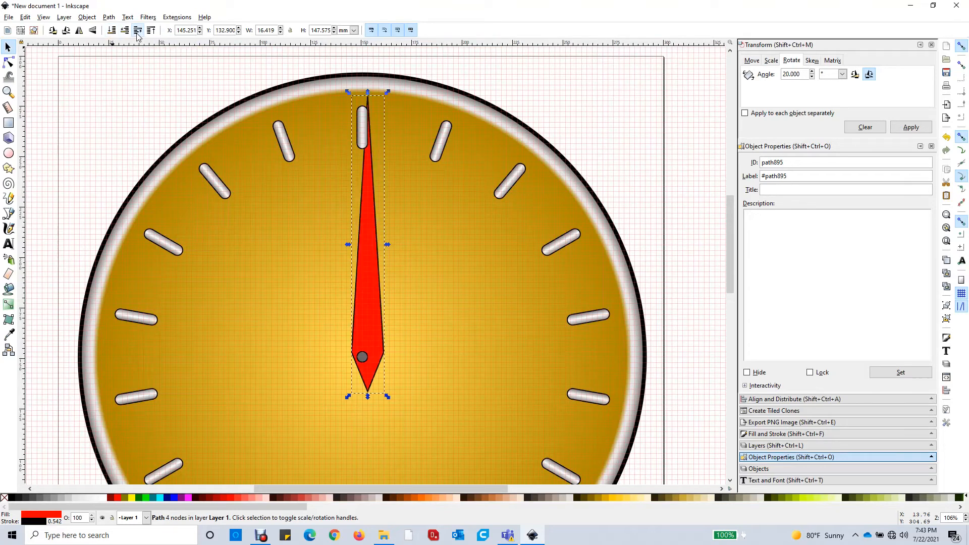
Center the needle's wide end on the small center circle and move its rotation center to the middle of that circle.
{"action": "scroll", "coordinate": [397, 417], "scroll_direction": "up", "scroll_amount": 3, "text": "ctrl"}
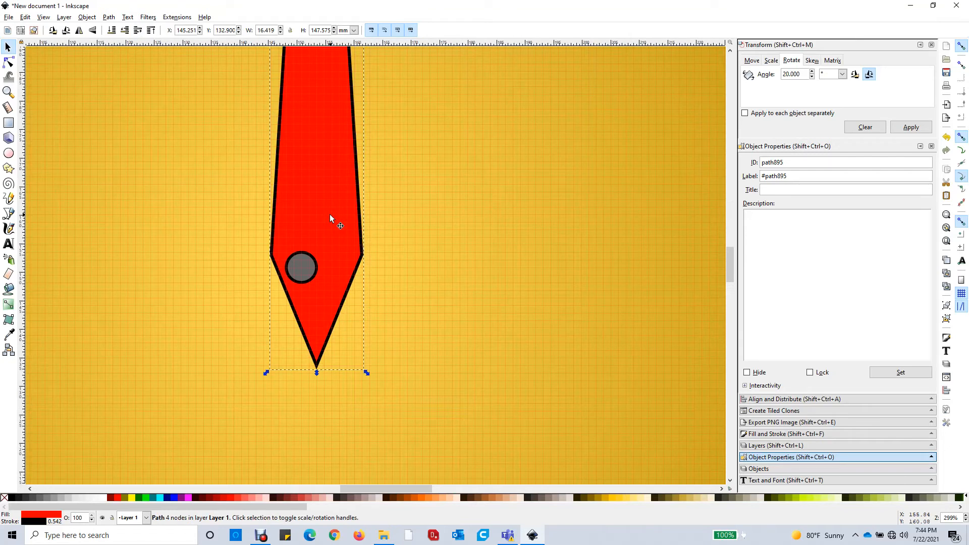
{"action": "left_click_drag", "start_coordinate": [330, 218], "coordinate": [316, 234]}
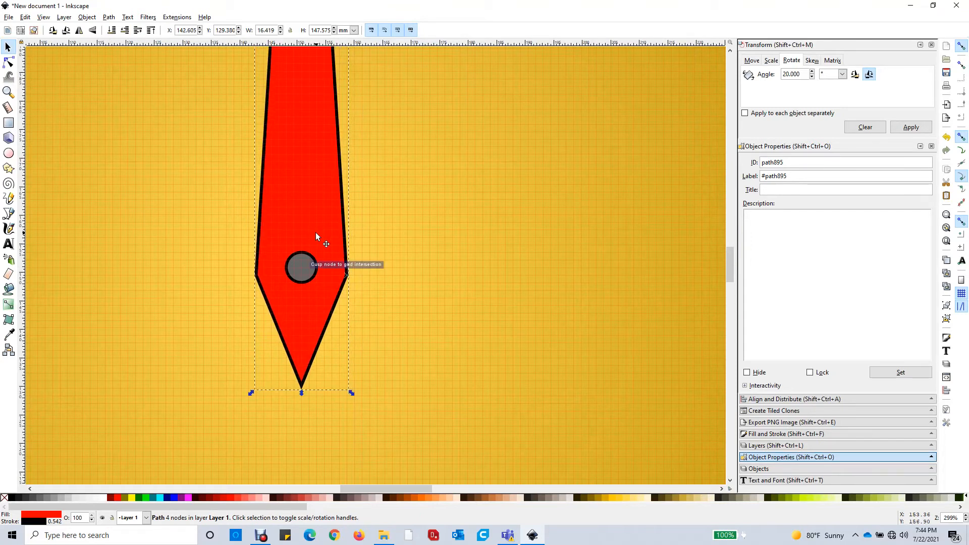
{"action": "scroll", "coordinate": [306, 187], "scroll_direction": "up", "scroll_amount": 2}
{"action": "left_click", "coordinate": [305, 195]}
{"action": "scroll", "coordinate": [305, 196], "scroll_direction": "up", "scroll_amount": 4}
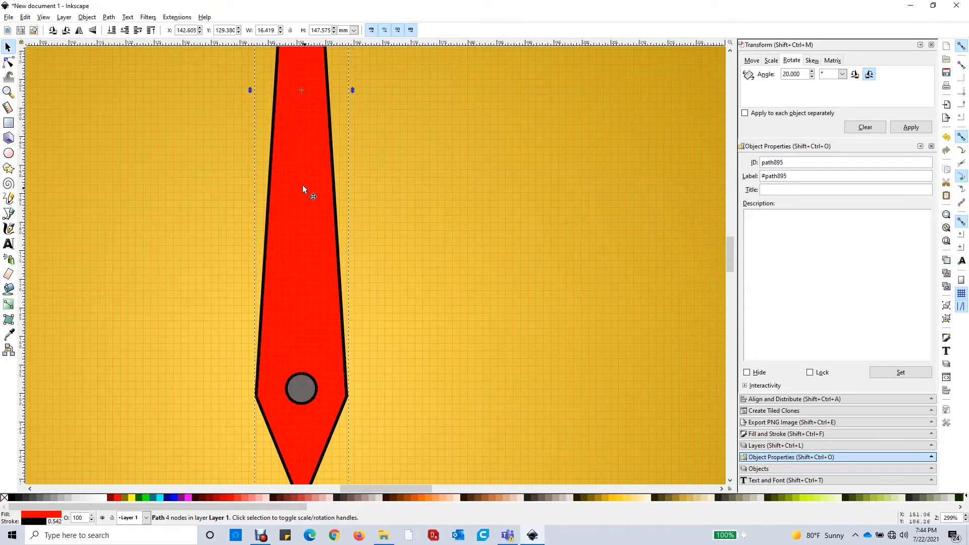
{"action": "left_click_drag", "start_coordinate": [302, 92], "coordinate": [302, 390]}
{"action": "scroll", "coordinate": [301, 391], "scroll_direction": "up", "scroll_amount": 4}
{"action": "scroll", "coordinate": [300, 391], "scroll_direction": "up", "scroll_amount": 6}
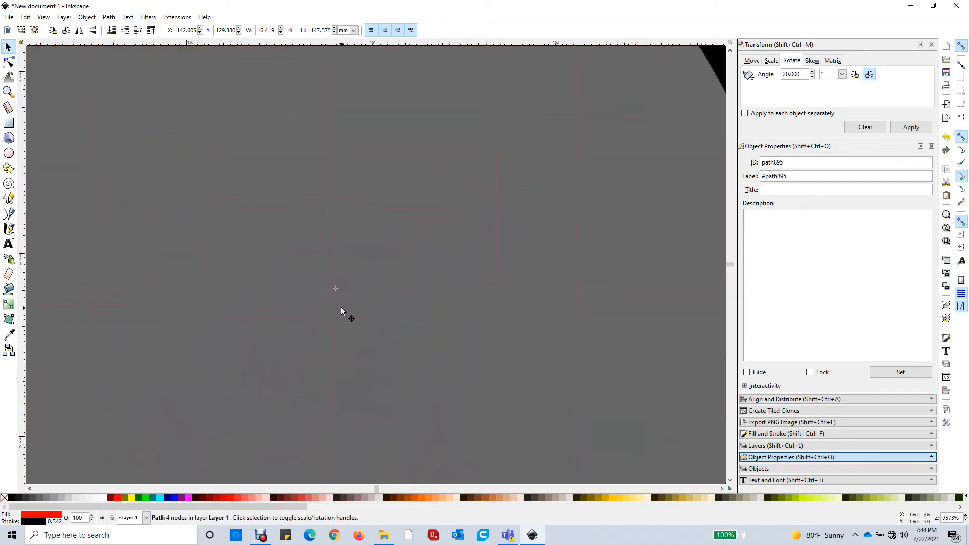
Rotate the needle clockwise in 20° increments past a full turn, to the first marker right of the dial's top marker.
{"action": "scroll", "coordinate": [331, 299], "scroll_direction": "down", "scroll_amount": 12}
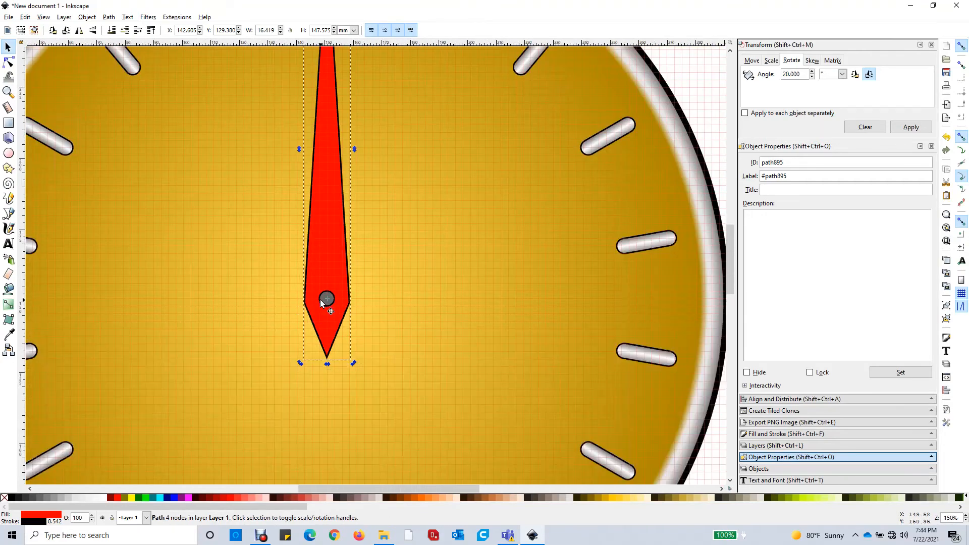
{"action": "scroll", "coordinate": [320, 299], "scroll_direction": "down", "scroll_amount": 2}
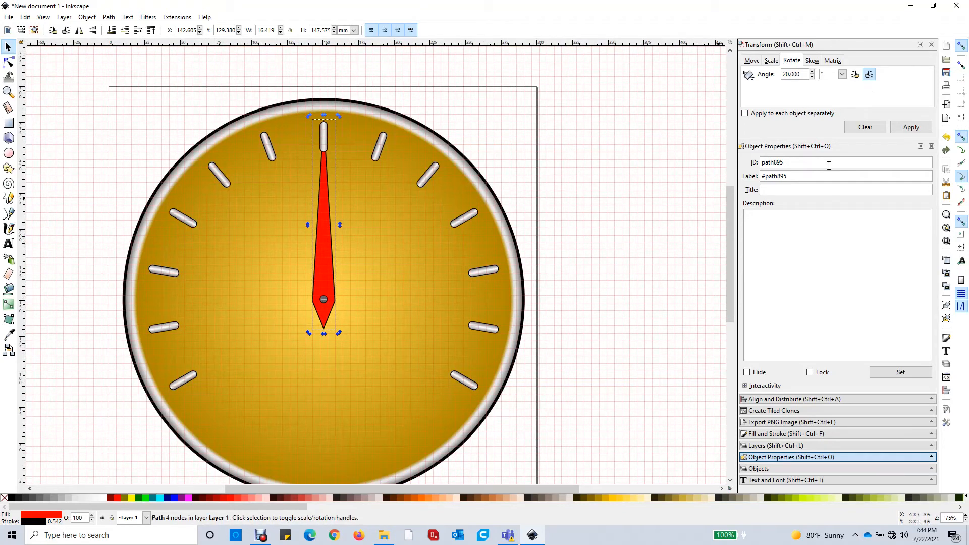
{"action": "left_click", "coordinate": [912, 127]}
{"action": "left_click", "coordinate": [912, 127]}
{"action": "left_click", "coordinate": [912, 127]}
{"action": "left_click", "coordinate": [911, 127]}
{"action": "left_click", "coordinate": [911, 127]}
{"action": "left_click", "coordinate": [911, 127]}
{"action": "left_click", "coordinate": [911, 127]}
{"action": "left_click", "coordinate": [911, 127]}
{"action": "left_click", "coordinate": [912, 127]}
{"action": "left_click", "coordinate": [912, 127]}
{"action": "left_click", "coordinate": [912, 127]}
{"action": "left_click", "coordinate": [912, 127]}
{"action": "left_click", "coordinate": [912, 127]}
{"action": "left_click", "coordinate": [911, 127]}
{"action": "left_click", "coordinate": [912, 128]}
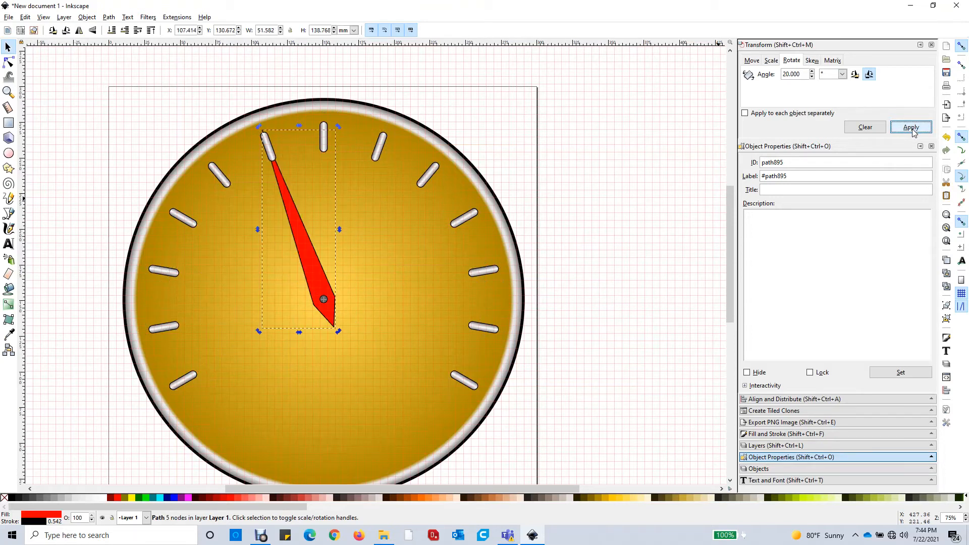
{"action": "left_click", "coordinate": [911, 127]}
{"action": "left_click", "coordinate": [911, 127]}
Reset the rotation angle to 20° counterclockwise and rotate the needle seven times to the dial's lower-left marker.
{"action": "left_click", "coordinate": [866, 129]}
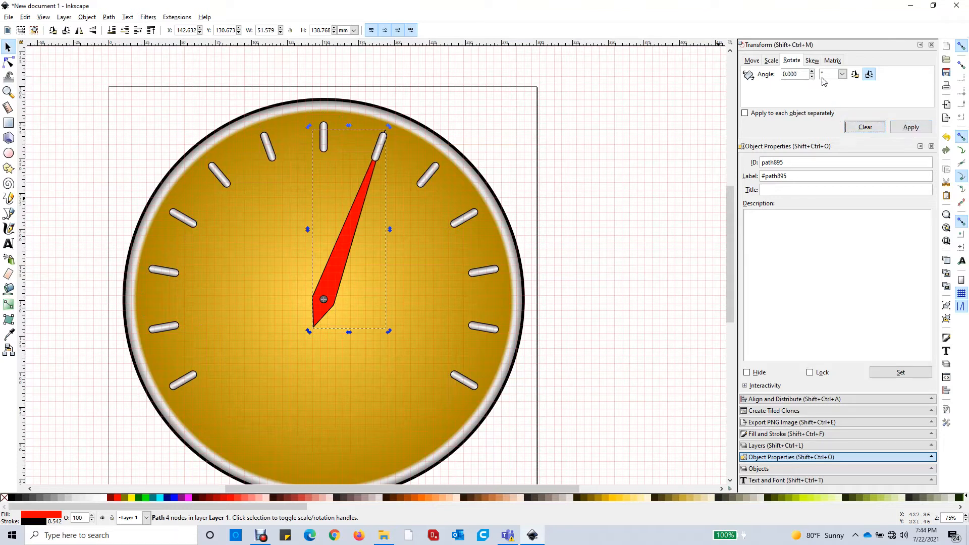
{"action": "left_click_drag", "start_coordinate": [801, 77], "coordinate": [780, 75]}
{"action": "type", "text": "20"}
{"action": "left_click", "coordinate": [856, 76]}
{"action": "triple_click", "coordinate": [912, 131]}
{"action": "double_click", "coordinate": [910, 128]}
{"action": "double_click", "coordinate": [911, 128]}
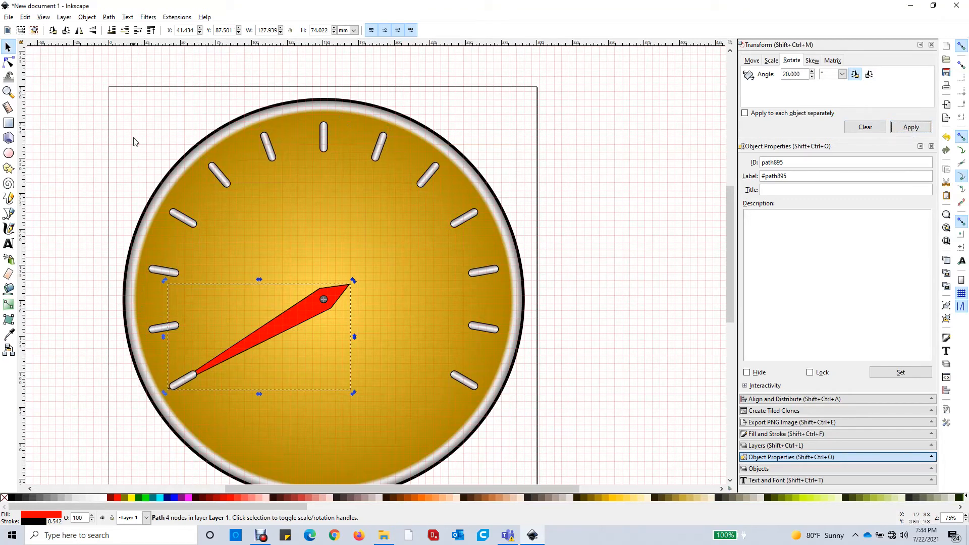
Raise the needle to the top of the stacking order, above the markers and center circle, and deselect it.
{"action": "left_click", "coordinate": [151, 31]}
{"action": "left_click", "coordinate": [567, 109]}
{"action": "scroll", "coordinate": [560, 112], "scroll_direction": "down", "scroll_amount": 1}
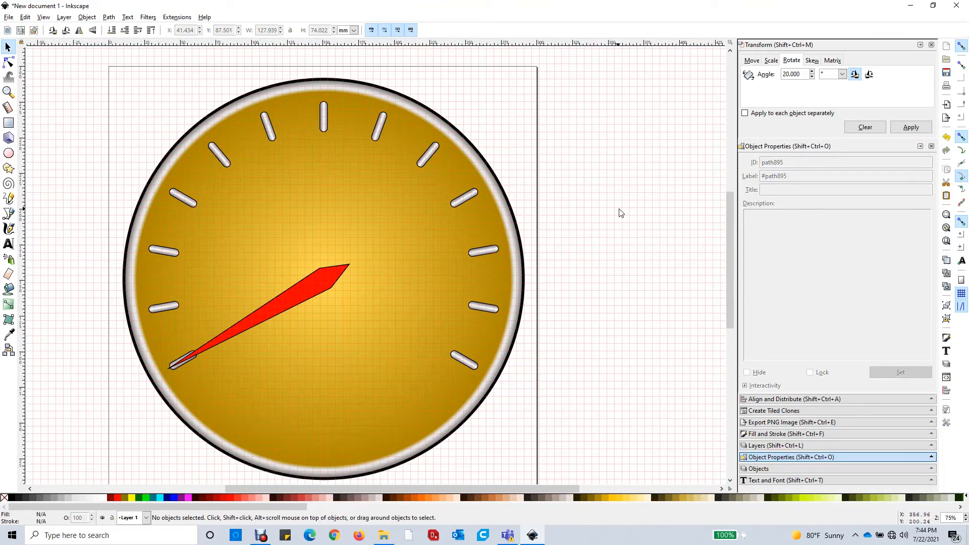
{"action": "scroll", "coordinate": [643, 220], "scroll_direction": "down", "scroll_amount": 1}
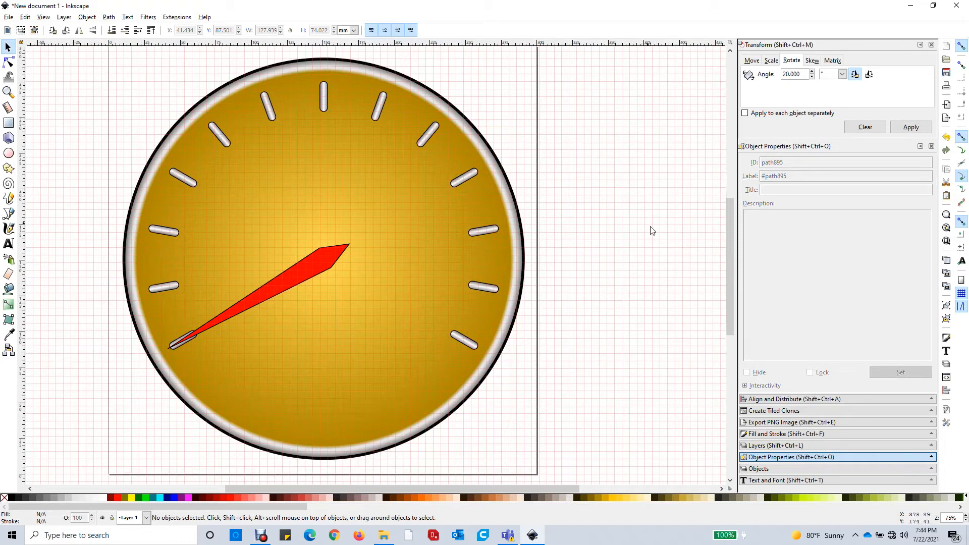
Rename the drawing's only layer, Layer 1, as BASE.
{"action": "left_click", "coordinate": [777, 446]}
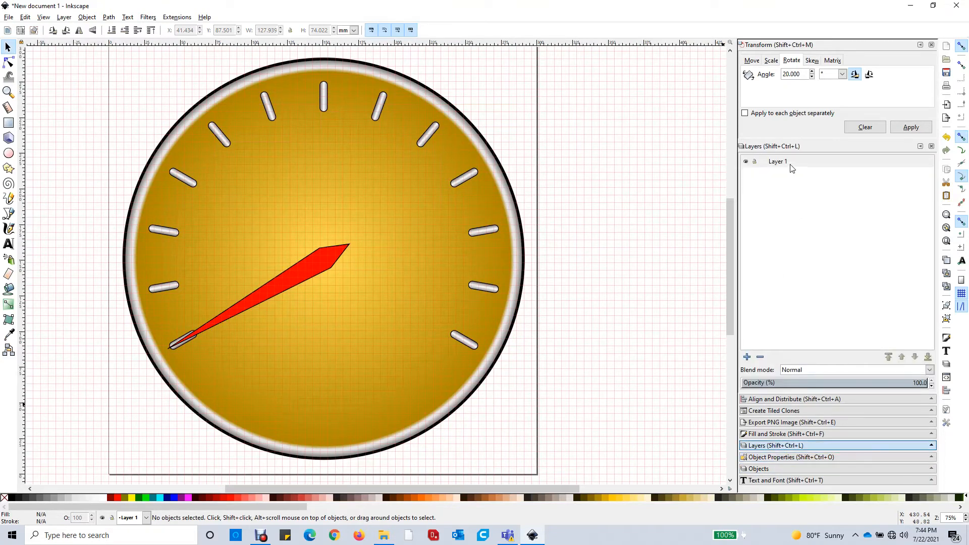
{"action": "left_click", "coordinate": [791, 168]}
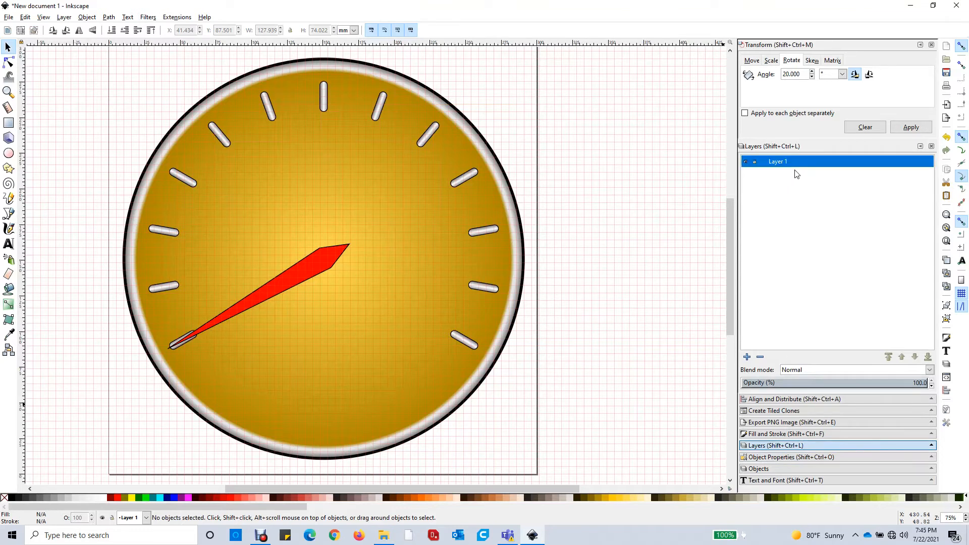
{"action": "right_click", "coordinate": [791, 163]}
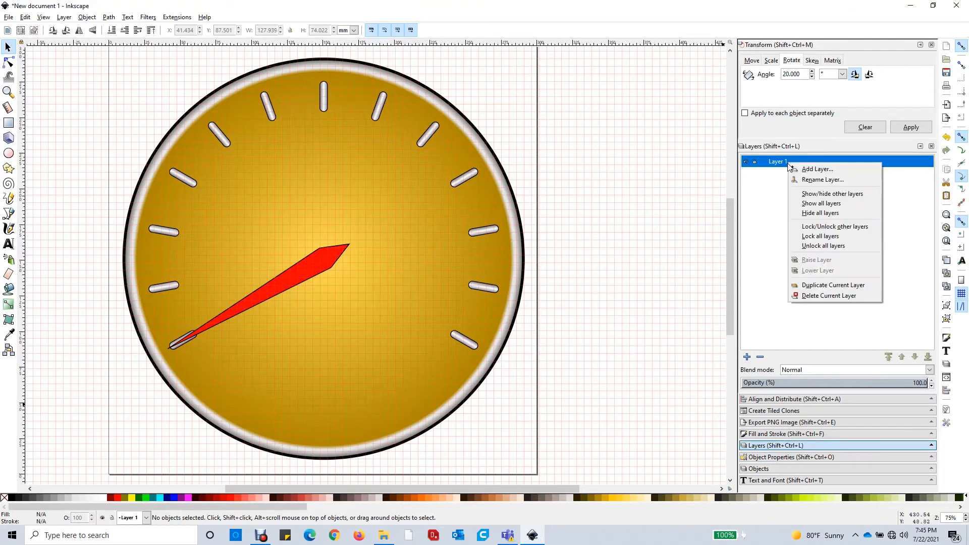
{"action": "left_click", "coordinate": [809, 180]}
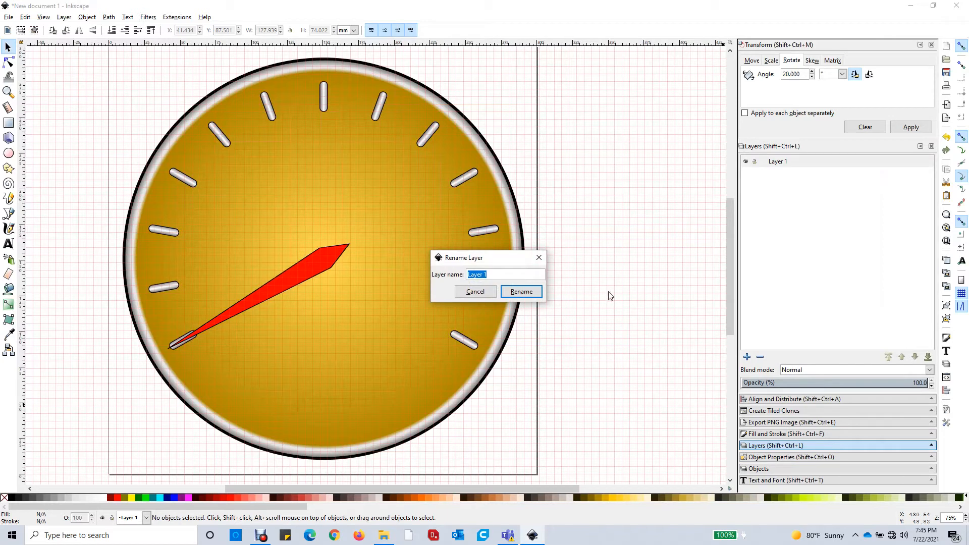
{"action": "type", "text": "BASE"}
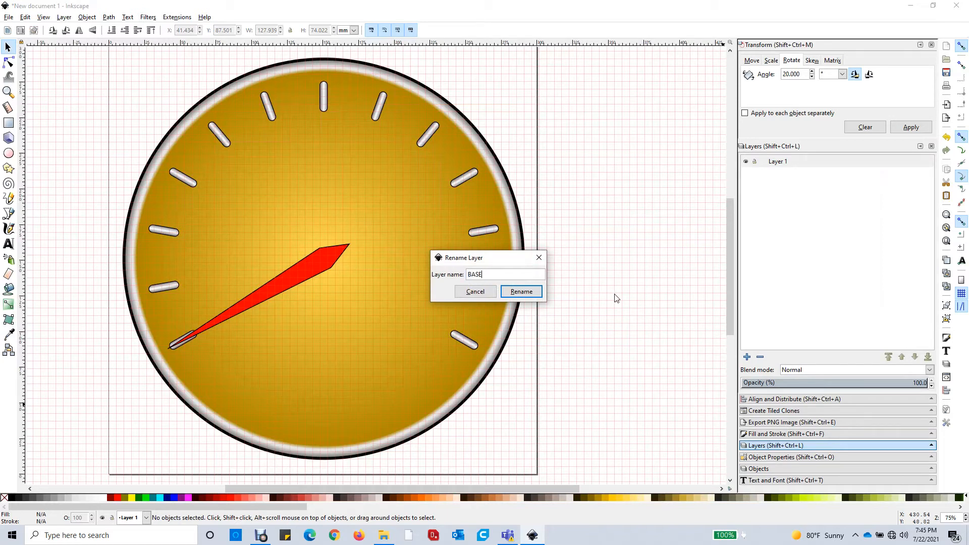
{"action": "left_click", "coordinate": [527, 295]}
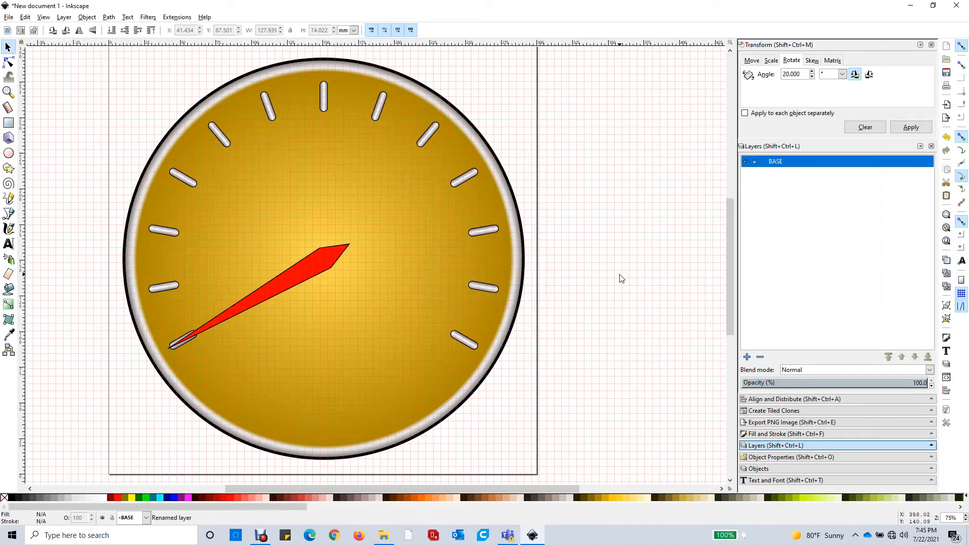
Add a new layer named POINTER above the BASE layer.
{"action": "left_click", "coordinate": [747, 357]}
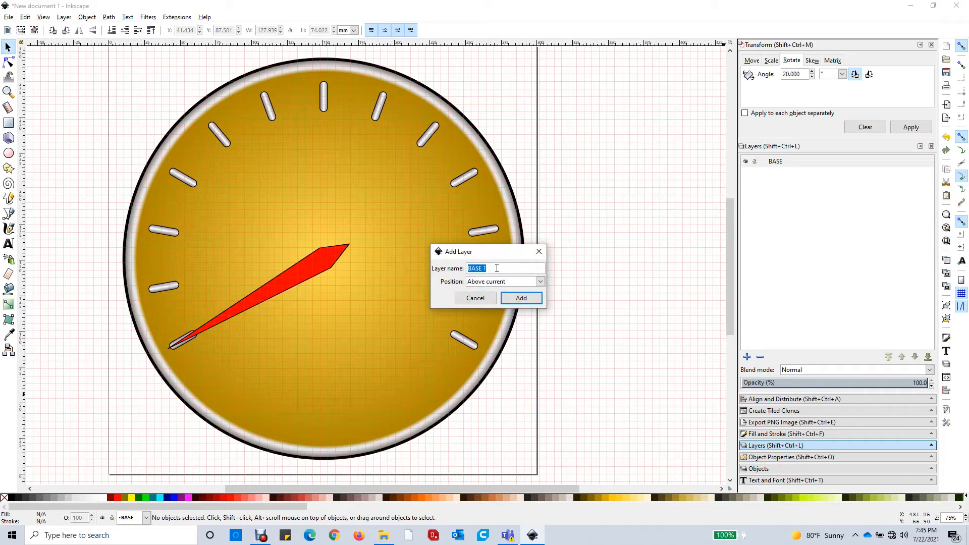
{"action": "type", "text": "POINTER"}
{"action": "left_click", "coordinate": [527, 299]}
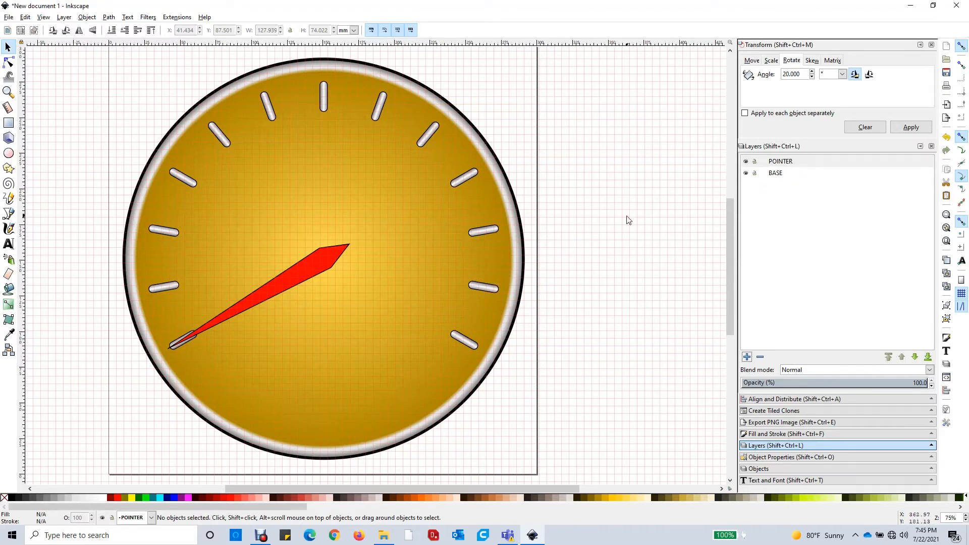
Make BASE the current layer, move the red needle from it to the POINTER layer, and deselect the needle.
{"action": "left_click", "coordinate": [790, 162]}
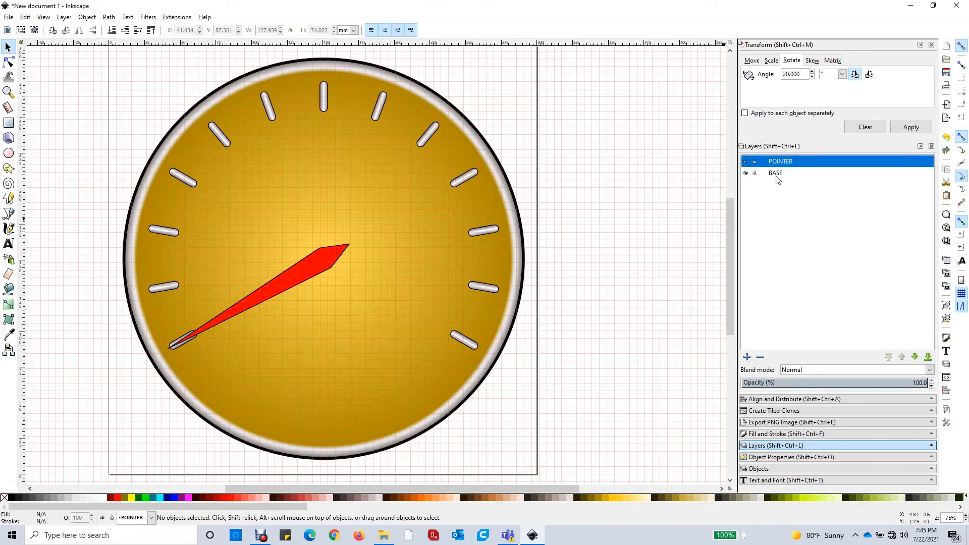
{"action": "left_click", "coordinate": [776, 178]}
{"action": "left_click", "coordinate": [785, 163]}
{"action": "left_click", "coordinate": [782, 173]}
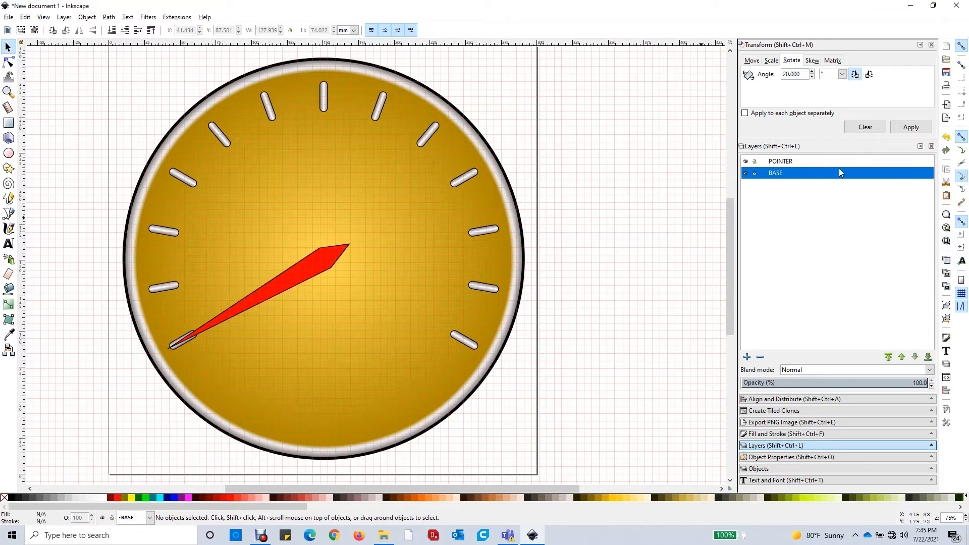
{"action": "left_click", "coordinate": [316, 264]}
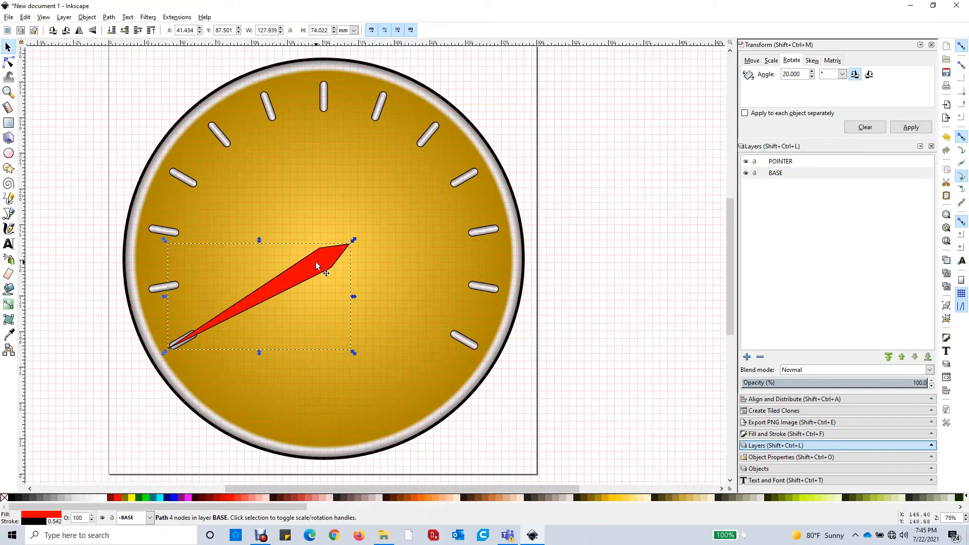
{"action": "right_click", "coordinate": [316, 264]}
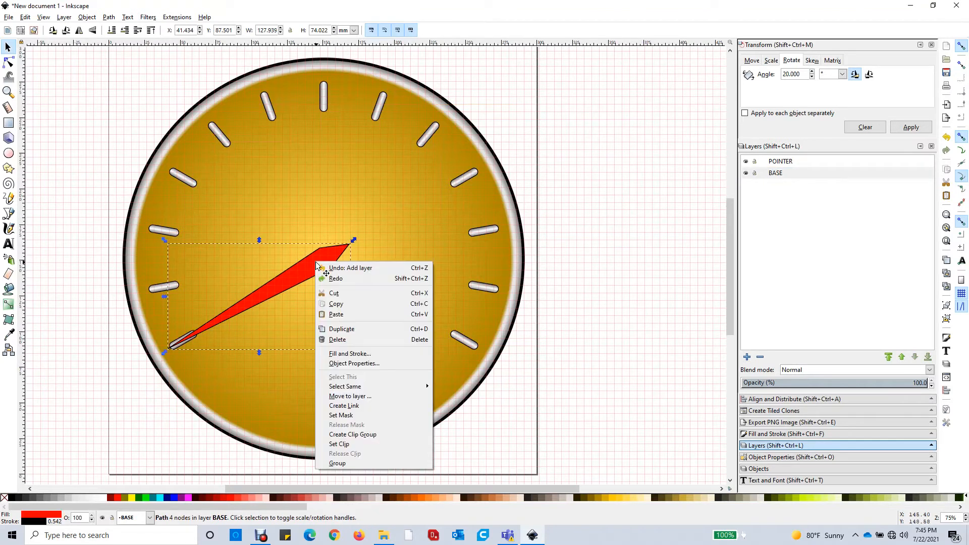
{"action": "left_click", "coordinate": [348, 396]}
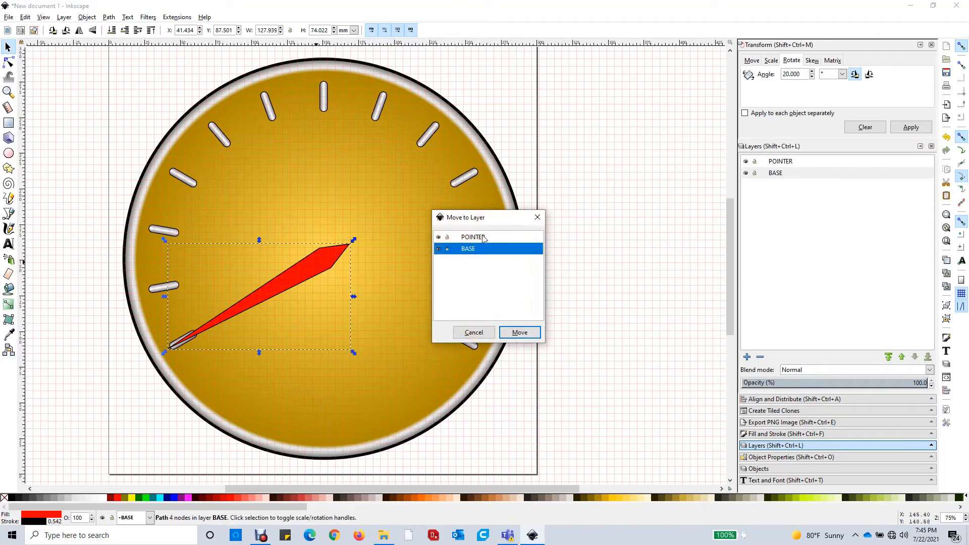
{"action": "left_click", "coordinate": [480, 237]}
{"action": "left_click", "coordinate": [519, 333]}
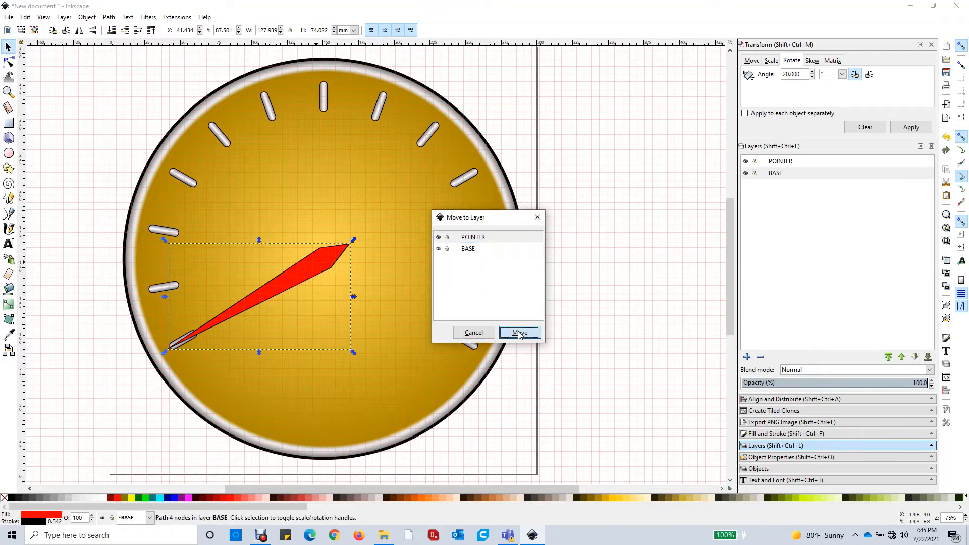
{"action": "left_click", "coordinate": [589, 317]}
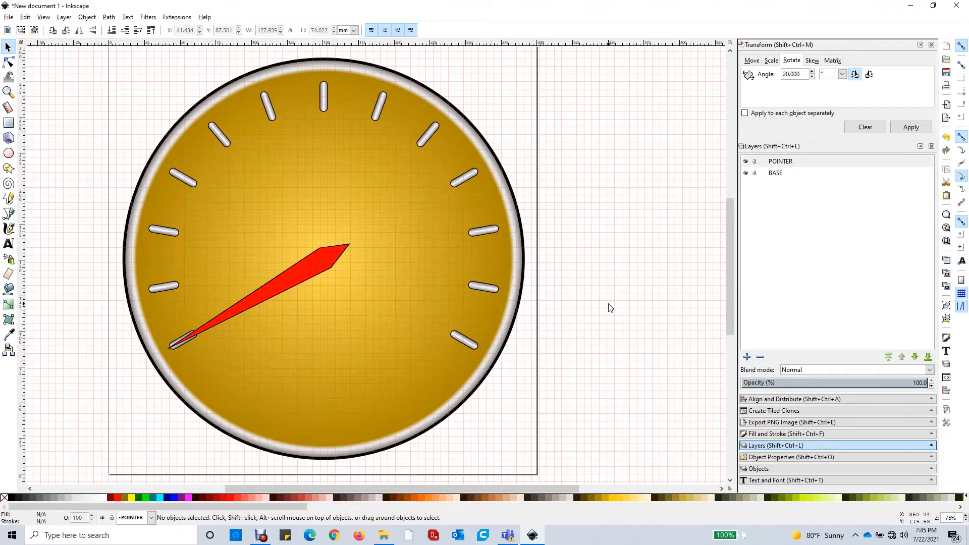
Start saving the drawing as a new file, choosing Synfig Animation (*.sif) as the file type.
{"action": "scroll", "coordinate": [609, 305], "scroll_direction": "down", "scroll_amount": 2}
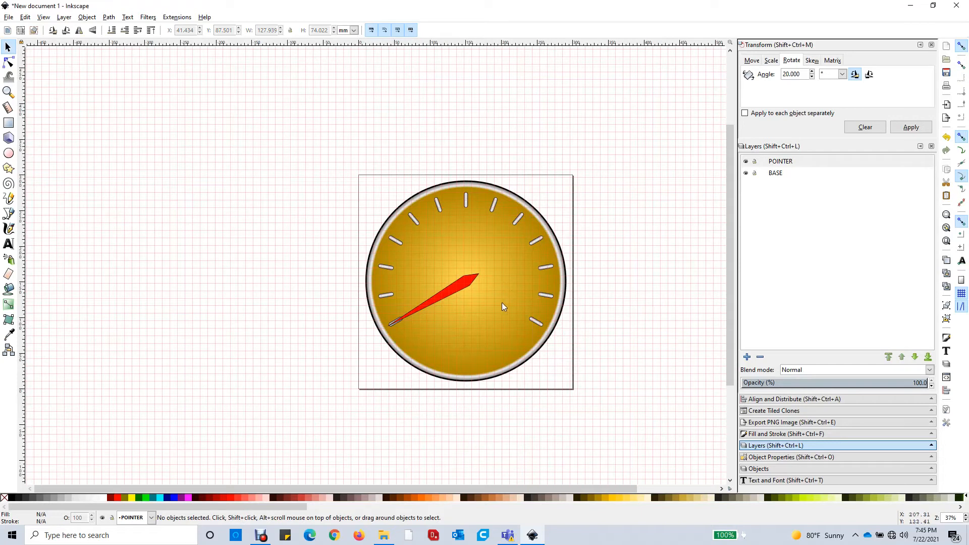
{"action": "left_click", "coordinate": [10, 18]}
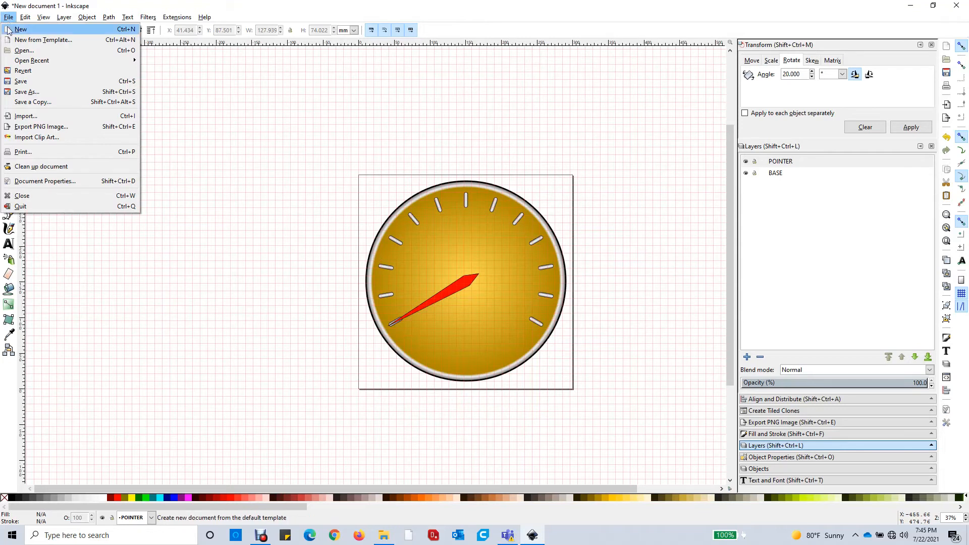
{"action": "left_click", "coordinate": [35, 94]}
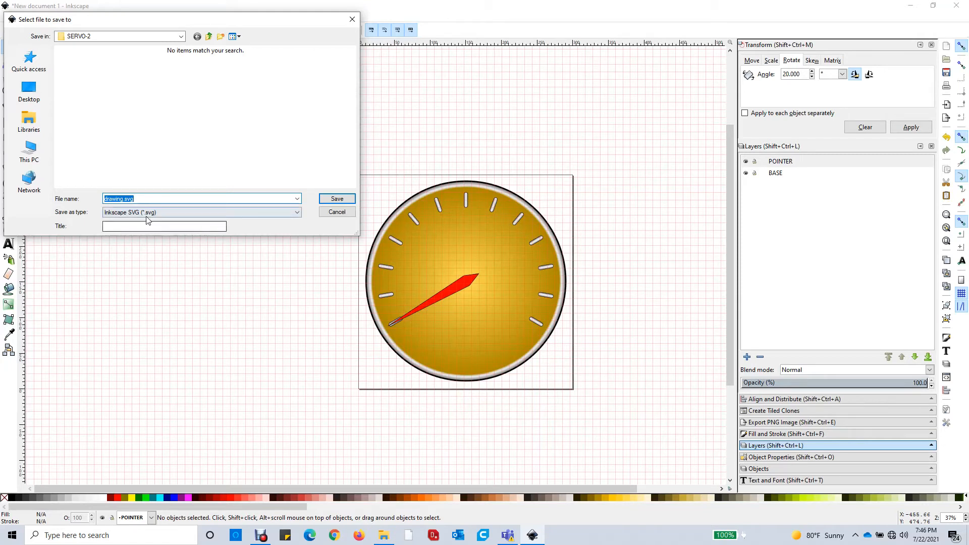
{"action": "left_click", "coordinate": [298, 212]}
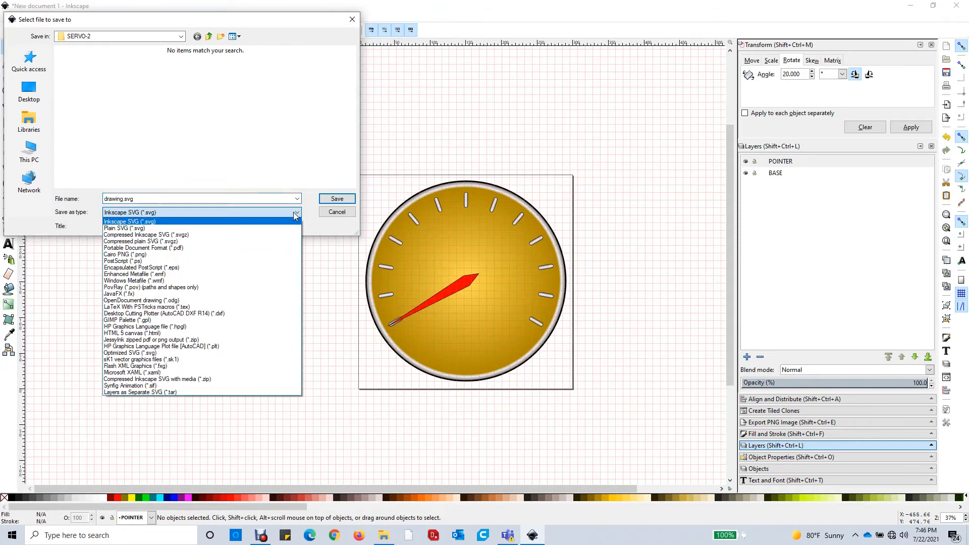
{"action": "left_click", "coordinate": [126, 387]}
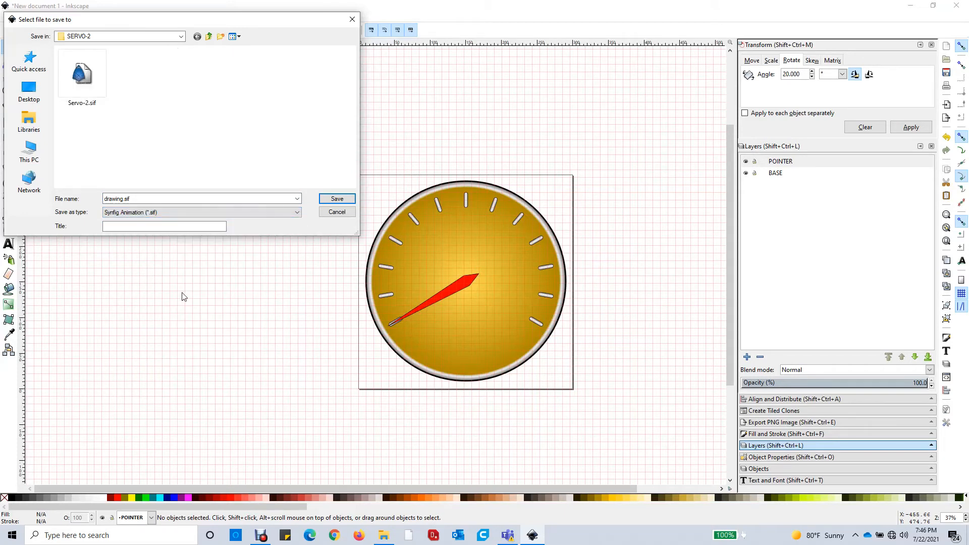
Create a folder named New Gauge inside the PIGPIO folder and open it as the save location.
{"action": "left_click", "coordinate": [180, 37]}
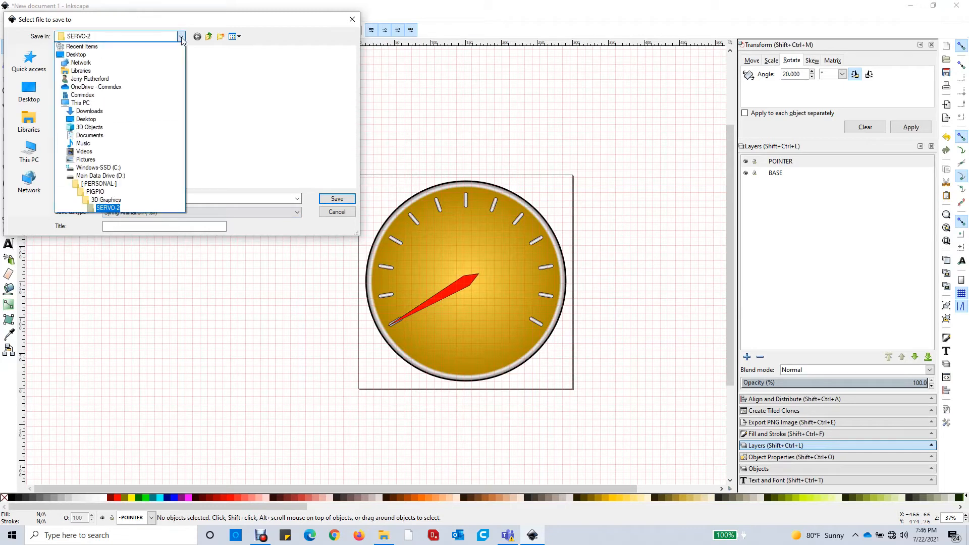
{"action": "left_click", "coordinate": [103, 193]}
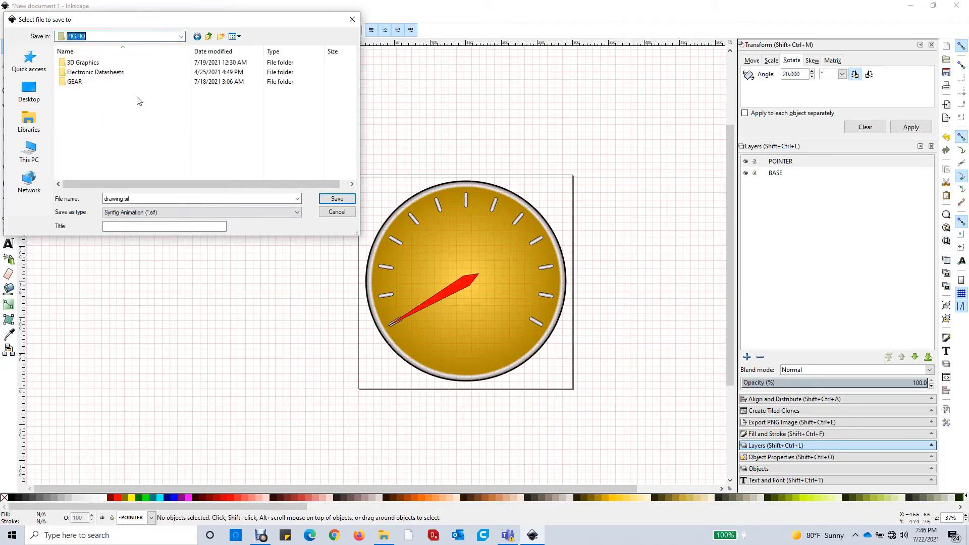
{"action": "left_click", "coordinate": [222, 36]}
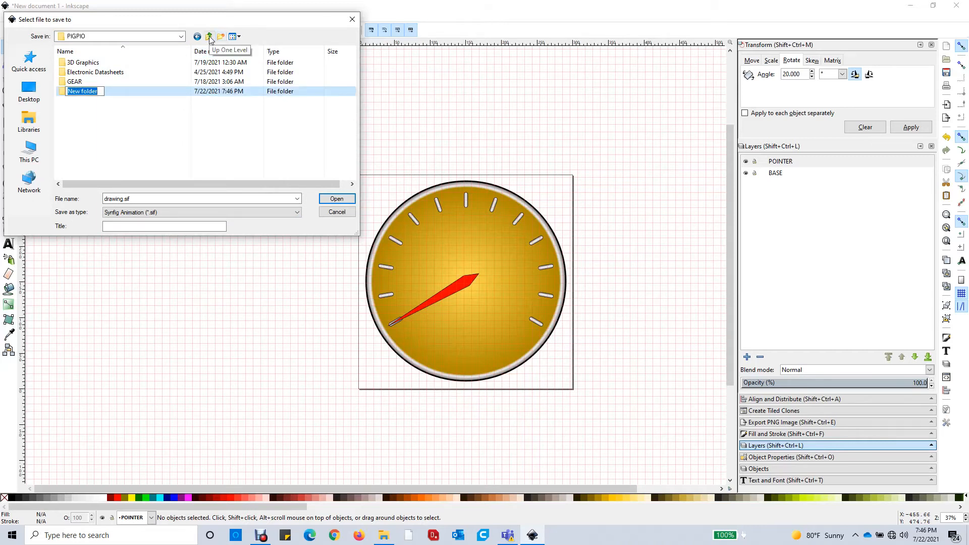
{"action": "type", "text": "New Gauge"}
{"action": "key", "text": "Return"}
{"action": "double_click", "coordinate": [77, 92]}
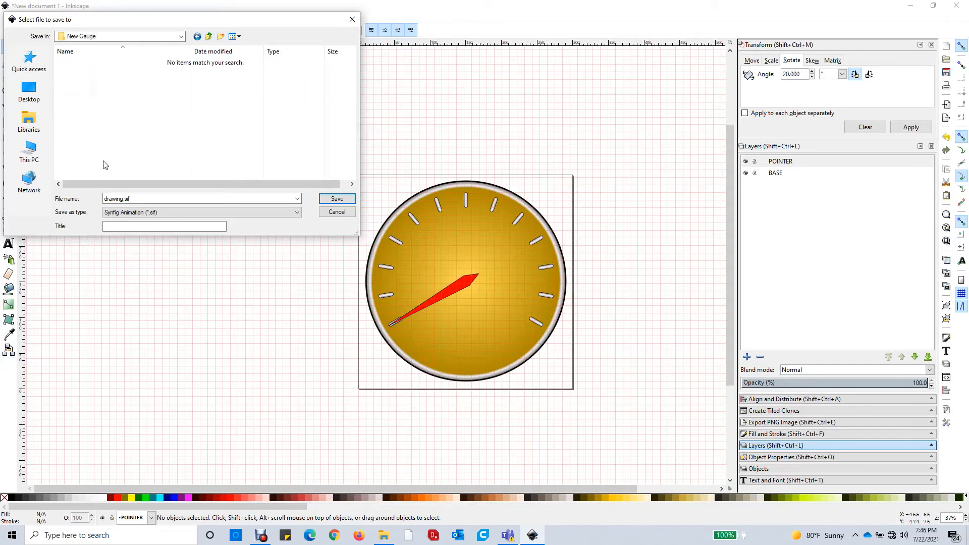
Name the Synfig file Gauge and save it in the New Gauge folder.
{"action": "double_click", "coordinate": [134, 198]}
{"action": "type", "text": "Gauge"}
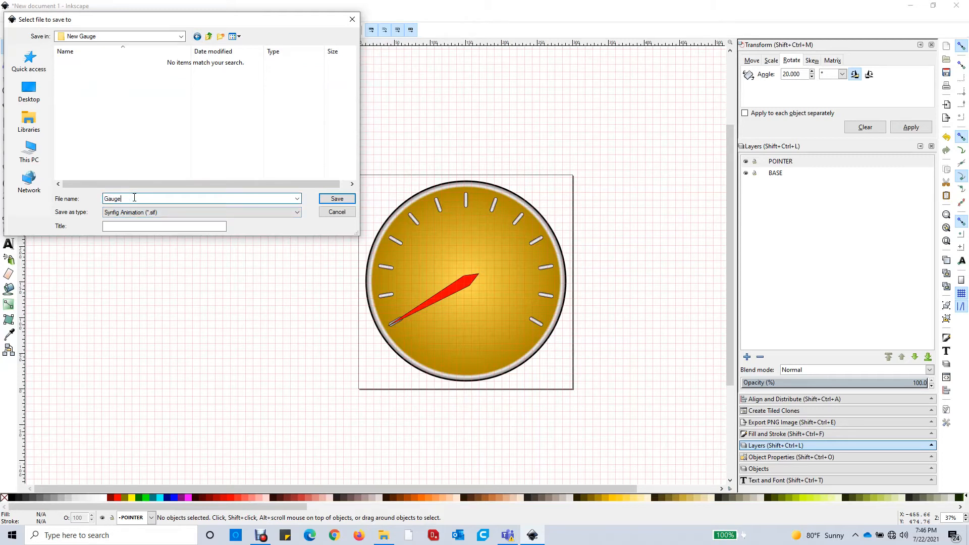
{"action": "left_click", "coordinate": [337, 200]}
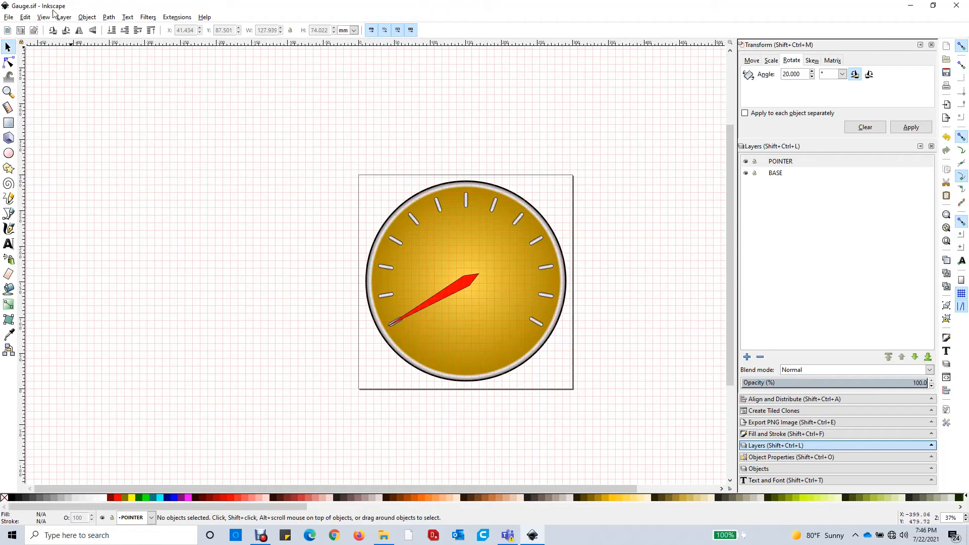
Save the drawing also as the Inkscape SVG file Gauge.svg in the New Gauge folder, and close Inkscape.
{"action": "left_click", "coordinate": [10, 18]}
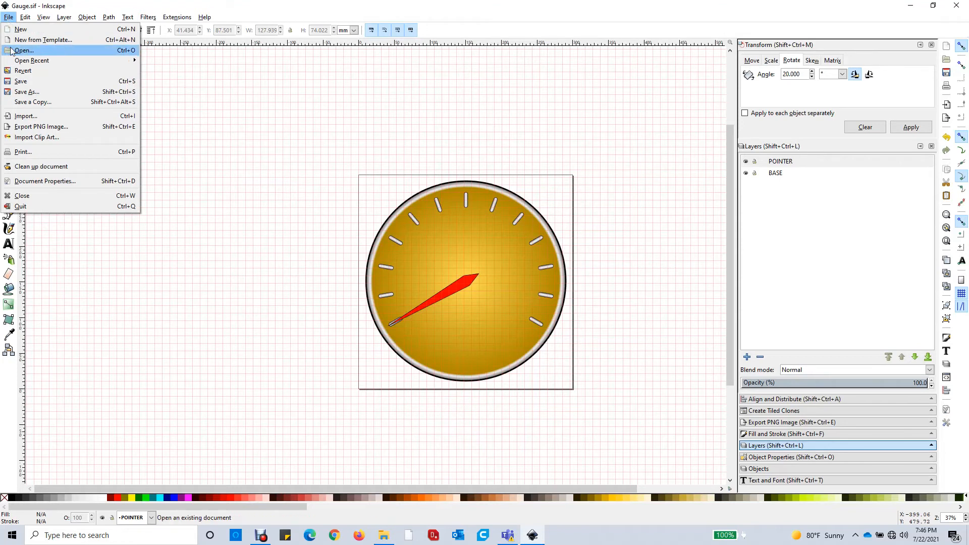
{"action": "left_click", "coordinate": [41, 92]}
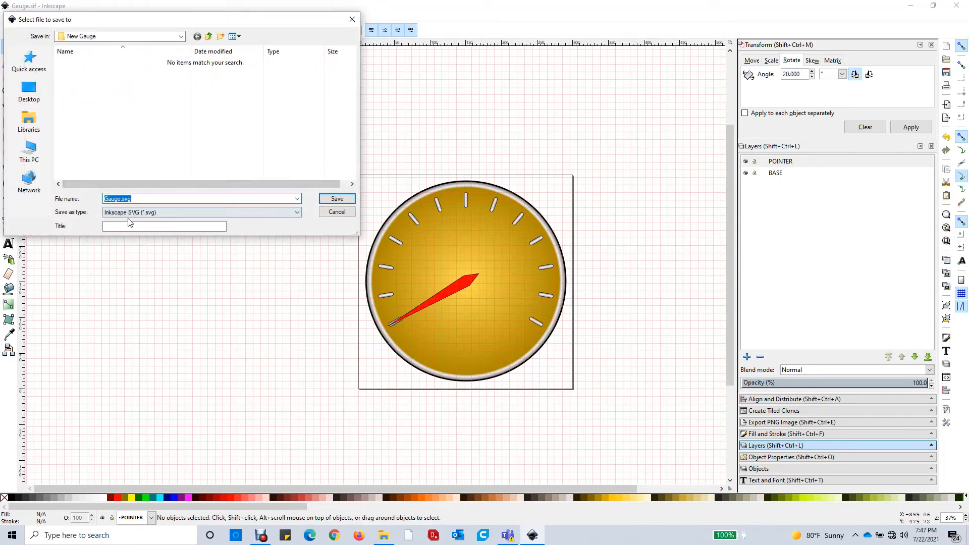
{"action": "left_click", "coordinate": [337, 198]}
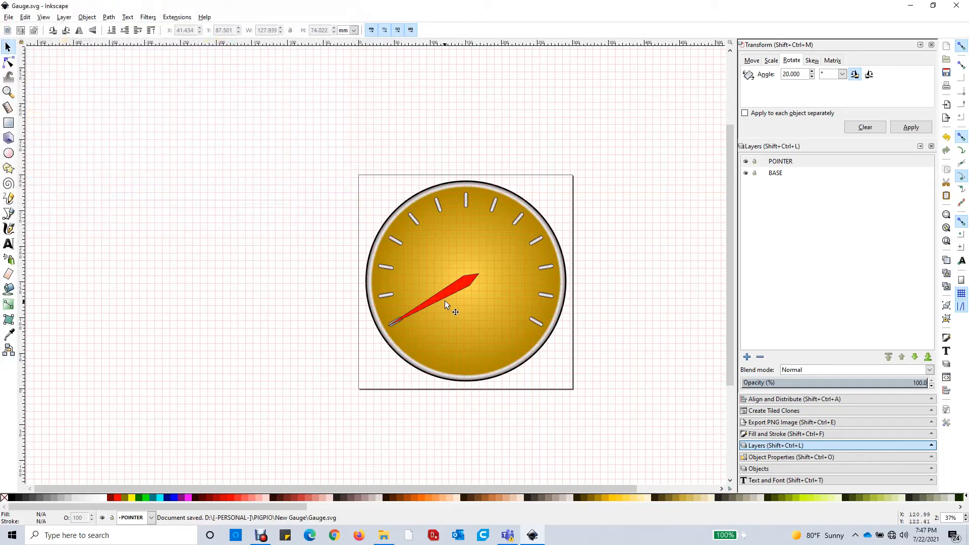
{"action": "left_click", "coordinate": [961, 7]}
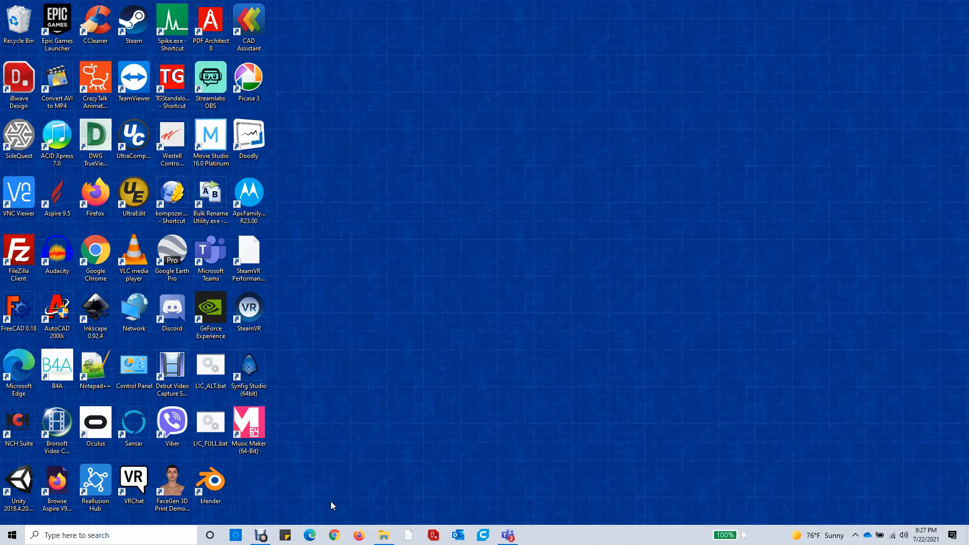
Launch Synfig Studio, open Gauge.sif from the New Gauge folder, and fit the whole dial in the canvas view.
{"action": "double_click", "coordinate": [250, 373]}
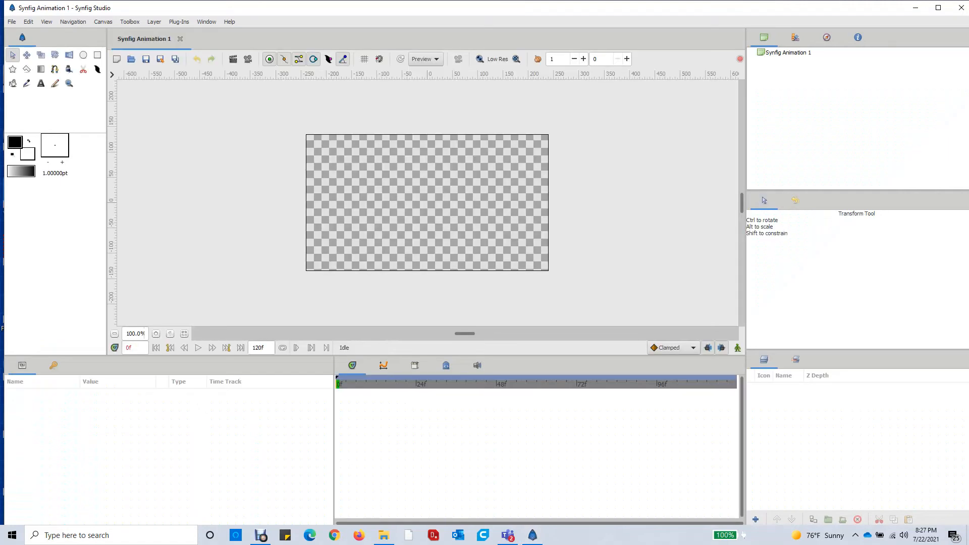
{"action": "left_click", "coordinate": [12, 21]}
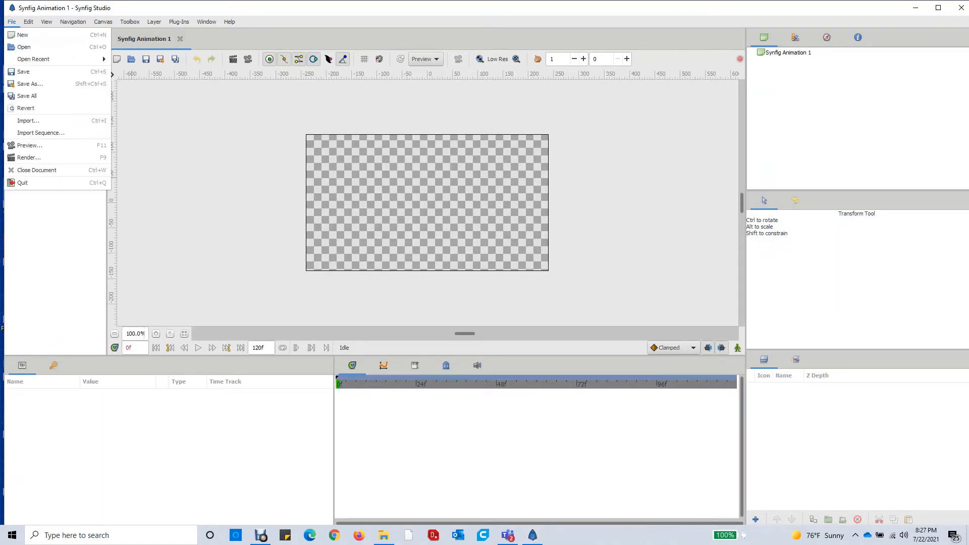
{"action": "left_click", "coordinate": [24, 46]}
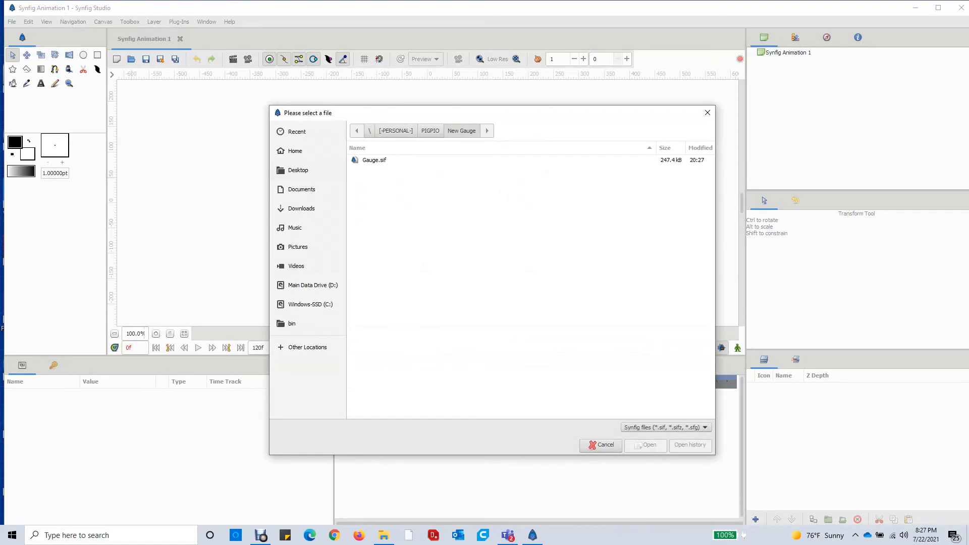
{"action": "left_click", "coordinate": [374, 160]}
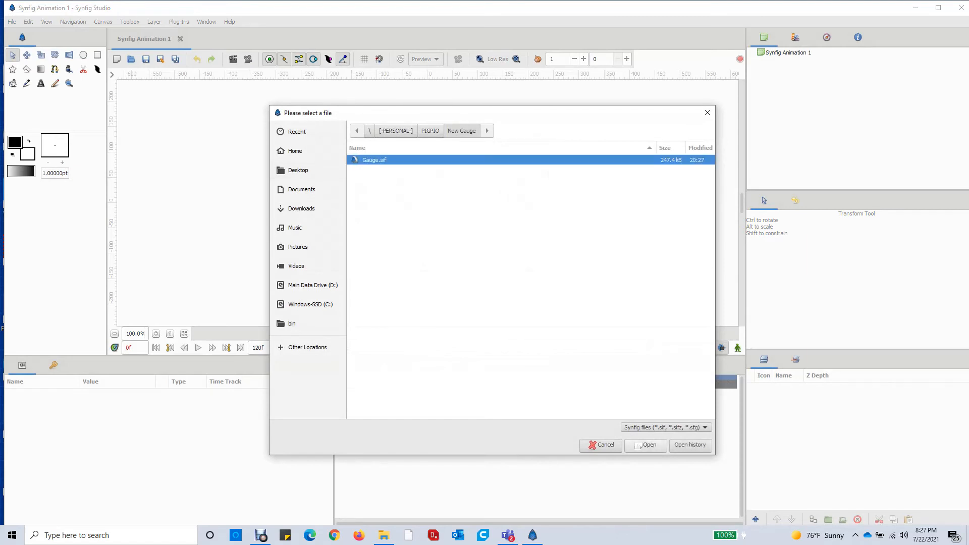
{"action": "left_click", "coordinate": [646, 445]}
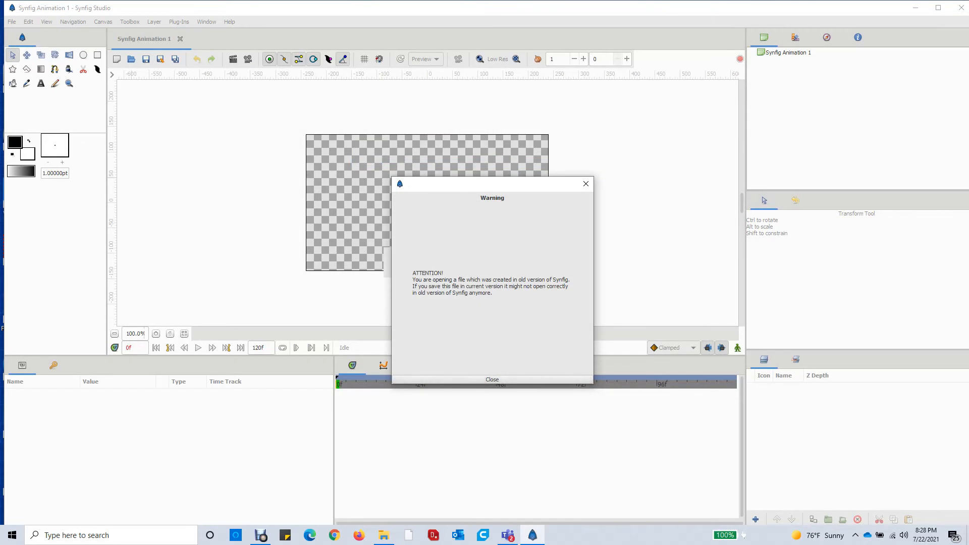
{"action": "left_click", "coordinate": [492, 380]}
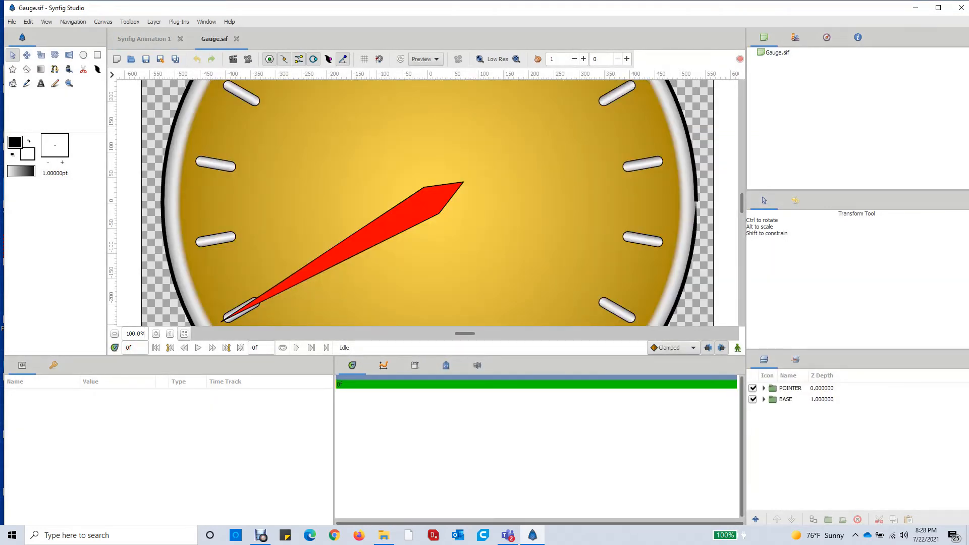
{"action": "left_click", "coordinate": [184, 334]}
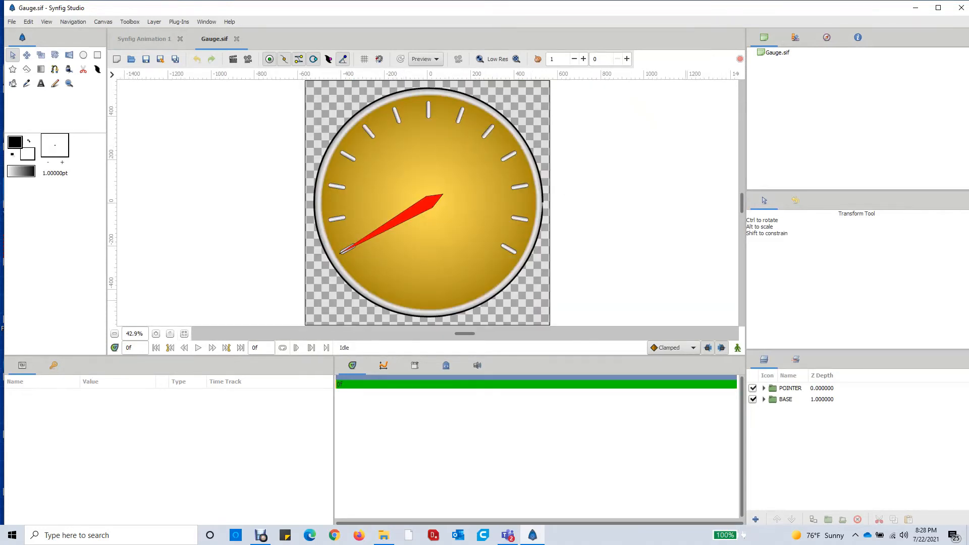
Select the POINTER layer and rotate the needle about 12° counterclockwise around the dial's center.
{"action": "left_click", "coordinate": [786, 399]}
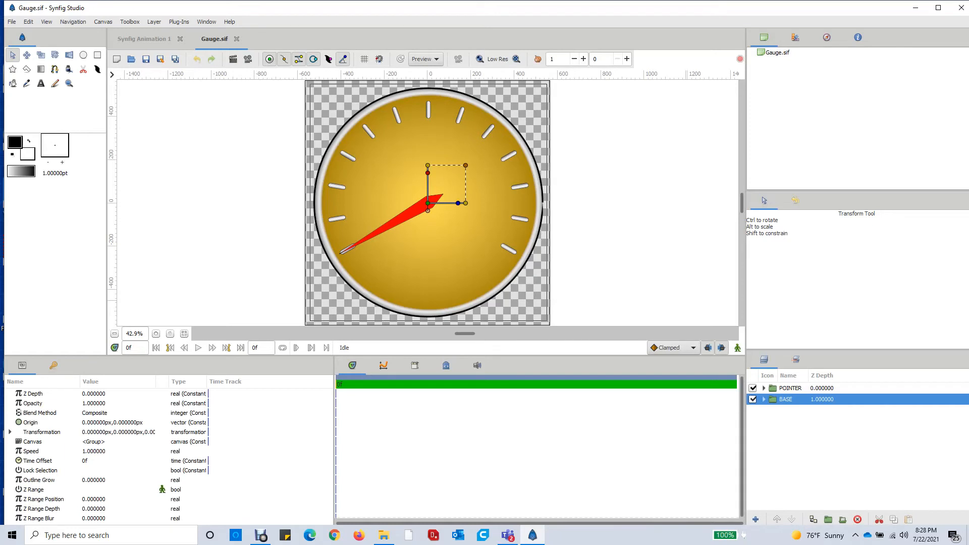
{"action": "left_click", "coordinate": [790, 388]}
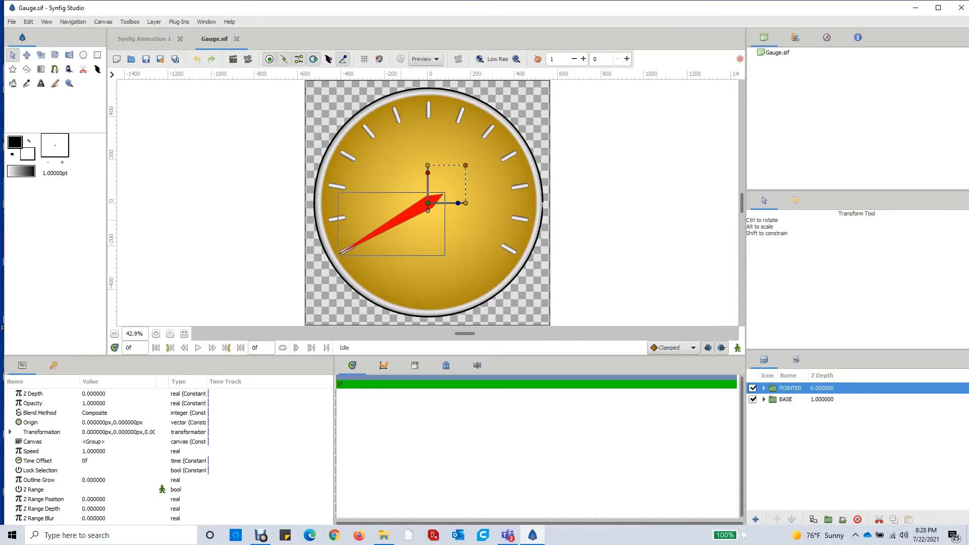
{"action": "mouse_move", "coordinate": [458, 203]}
{"action": "left_mouse_down"}
{"action": "mouse_move", "coordinate": [422, 233]}
{"action": "mouse_move", "coordinate": [457, 197]}
{"action": "left_mouse_up"}
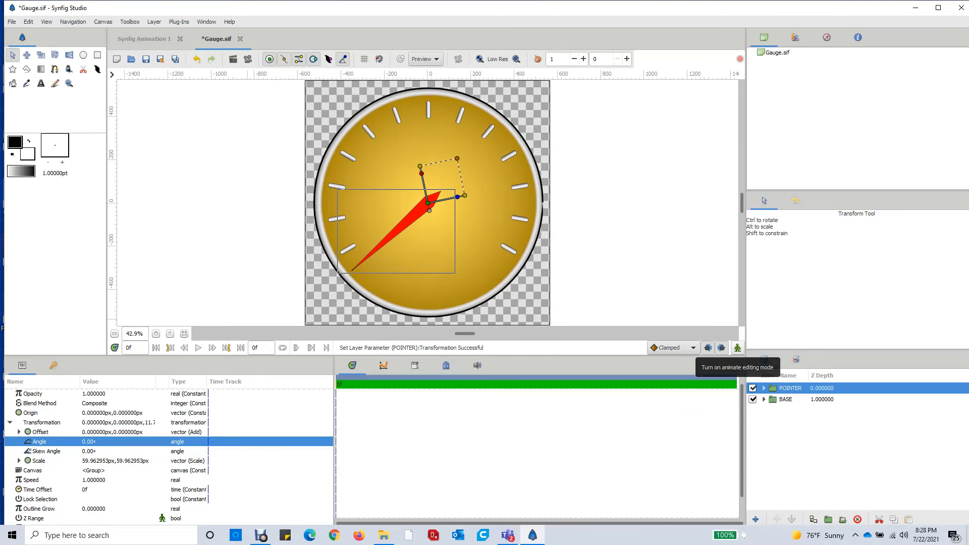
Turn on animate editing mode and set the POINTER layer's transformation angle to 0° at frame 0.
{"action": "left_click", "coordinate": [737, 348]}
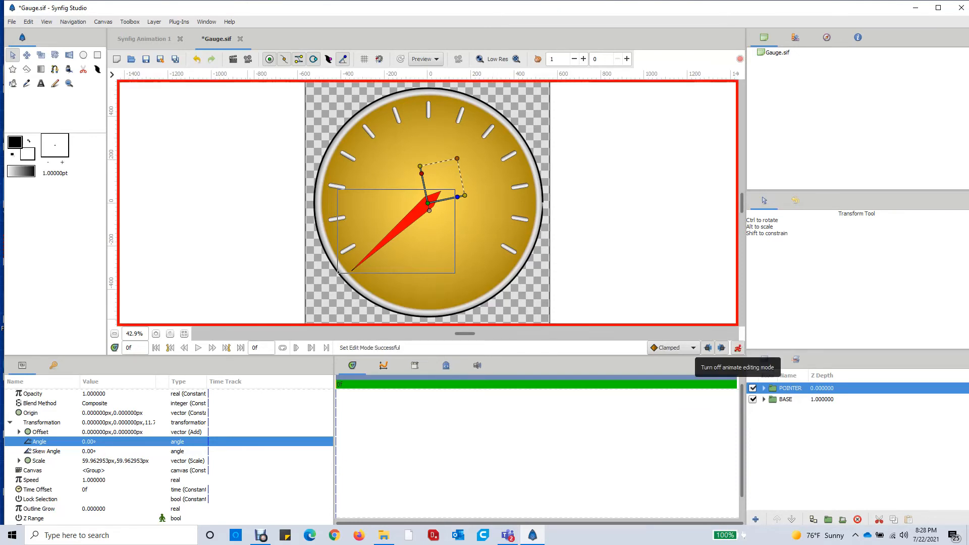
{"action": "left_click", "coordinate": [96, 441]}
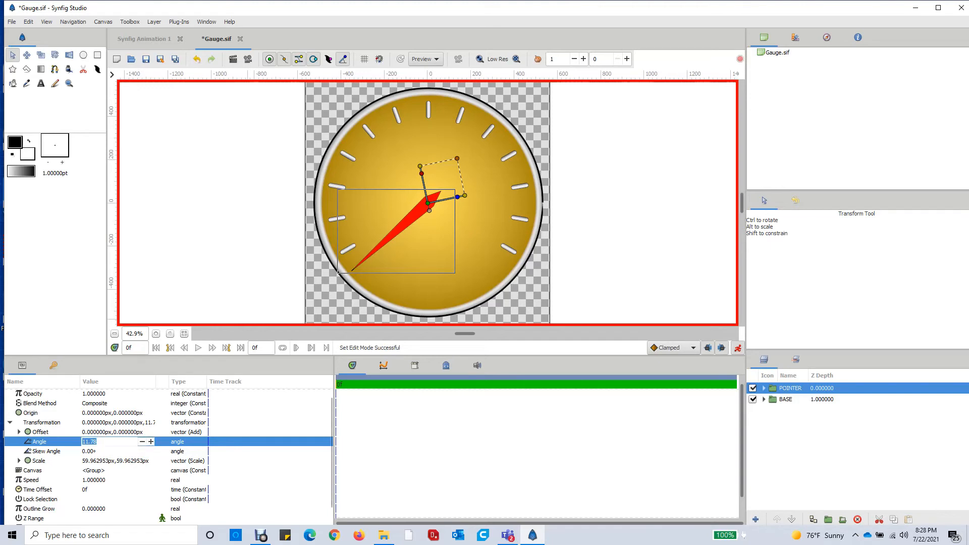
{"action": "type", "text": "0"}
{"action": "key", "text": "Return"}
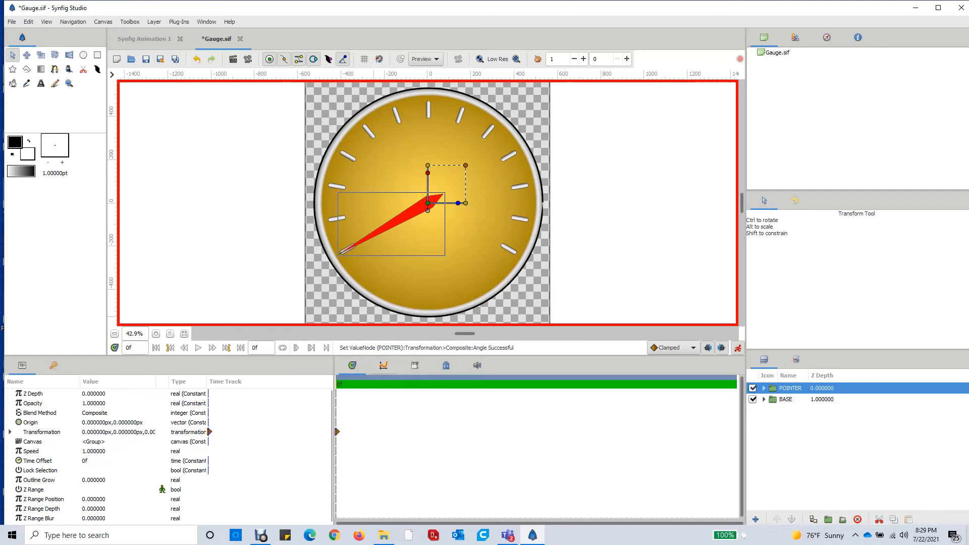
Set the animation's end time to frame 100.
{"action": "left_click_drag", "start_coordinate": [261, 348], "coordinate": [242, 348]}
{"action": "type", "text": "100"}
{"action": "key", "text": "Return"}
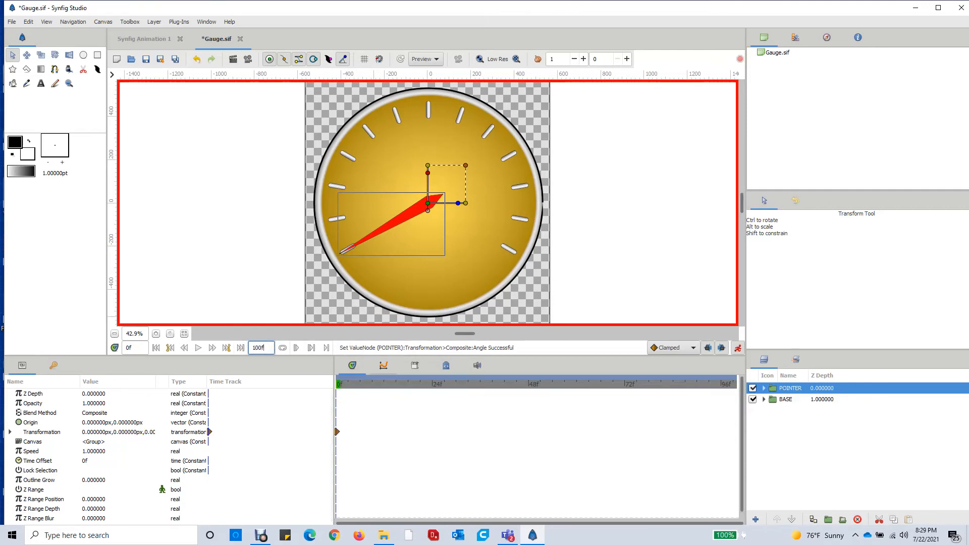
At frame 100, rotate the POINTER layer's needle clockwise about 239° so it lines up with the dial's last marker.
{"action": "left_click_drag", "start_coordinate": [339, 384], "coordinate": [674, 384]}
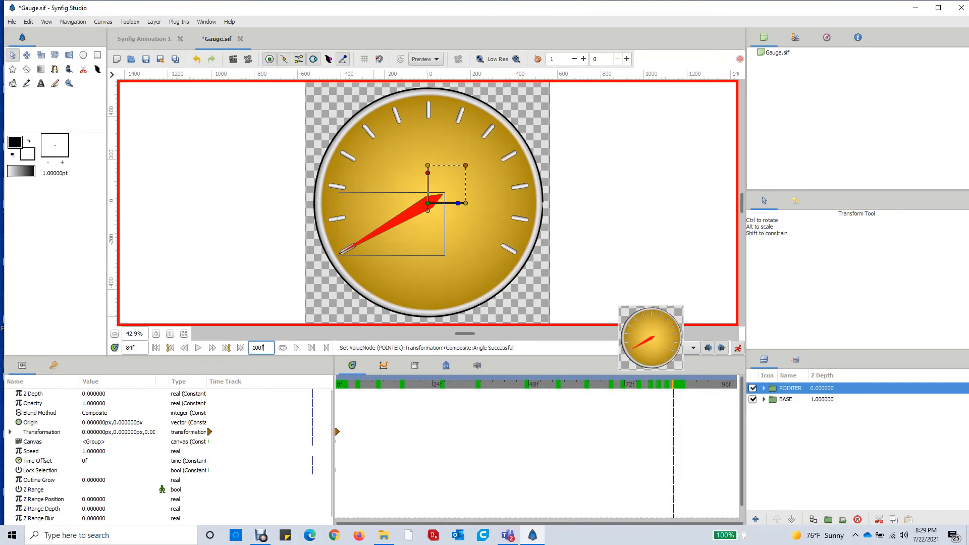
{"action": "left_click_drag", "start_coordinate": [674, 384], "coordinate": [737, 384]}
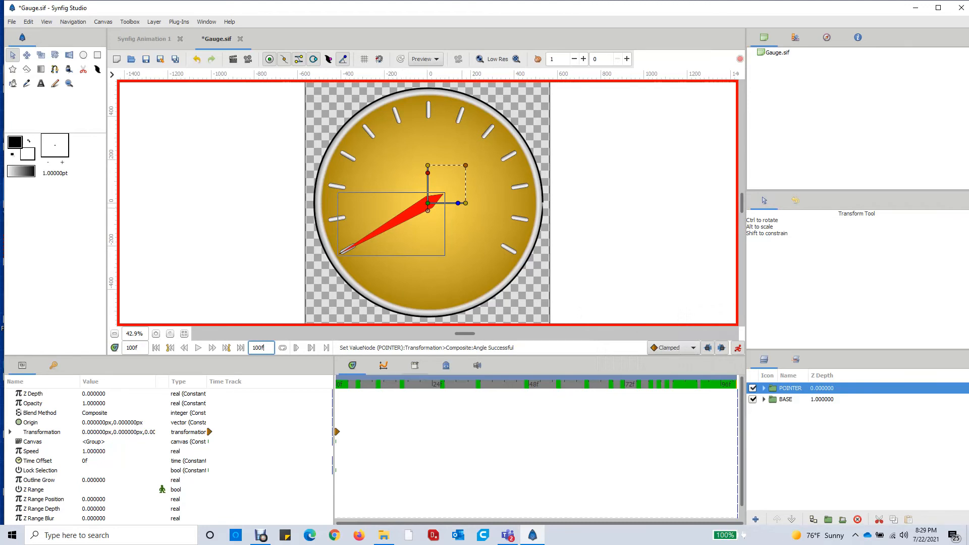
{"action": "left_click_drag", "start_coordinate": [458, 203], "coordinate": [411, 178]}
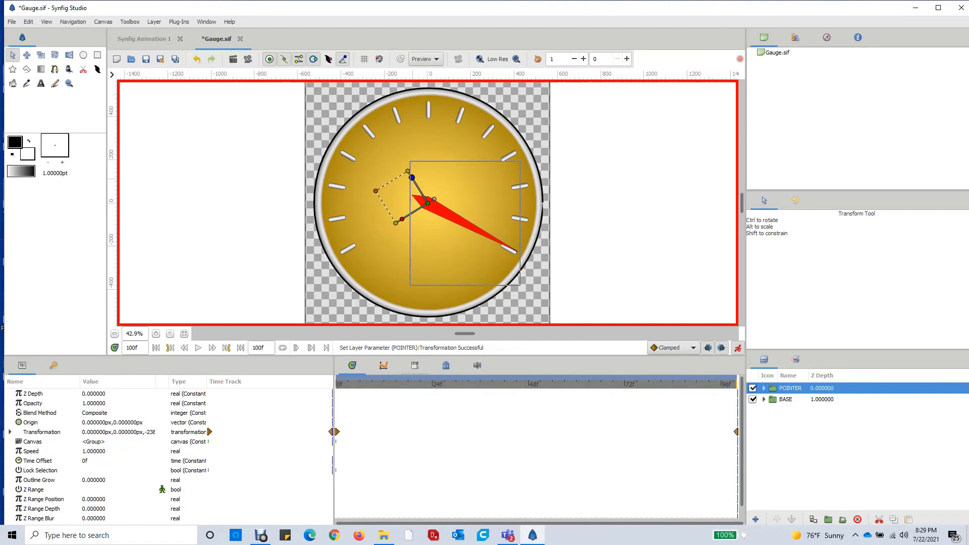
{"action": "left_click_drag", "start_coordinate": [411, 177], "coordinate": [412, 177]}
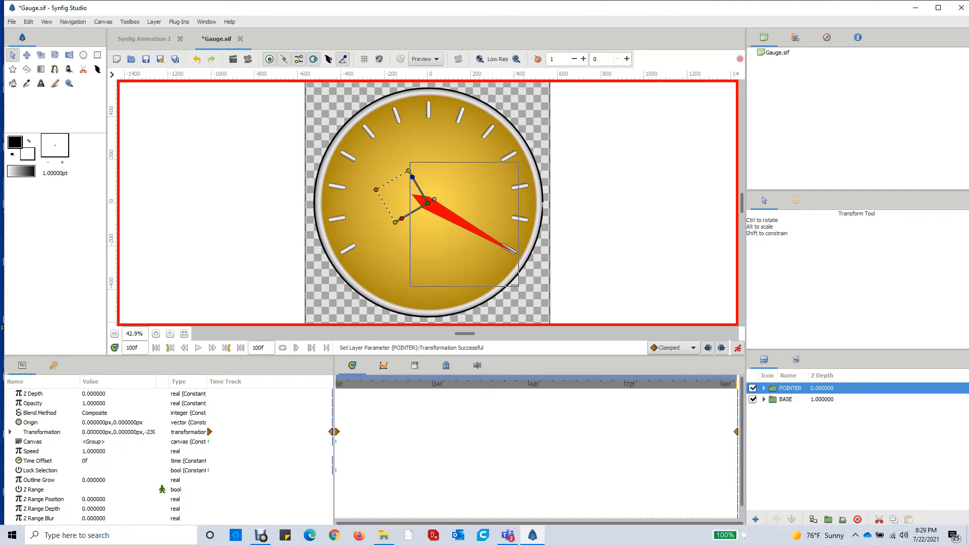
Turn off animate editing mode and return the timeline to frame 0.
{"action": "left_click", "coordinate": [737, 347]}
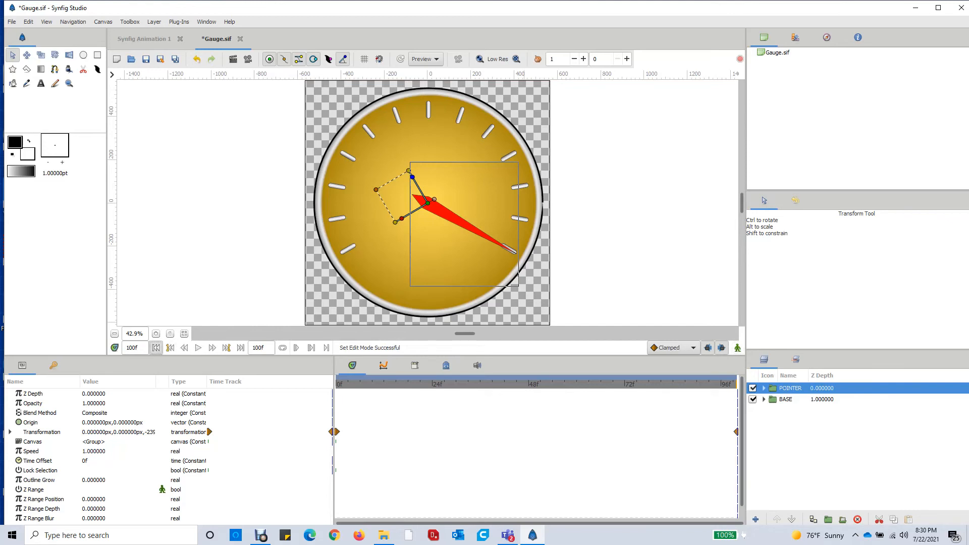
{"action": "left_click", "coordinate": [156, 347]}
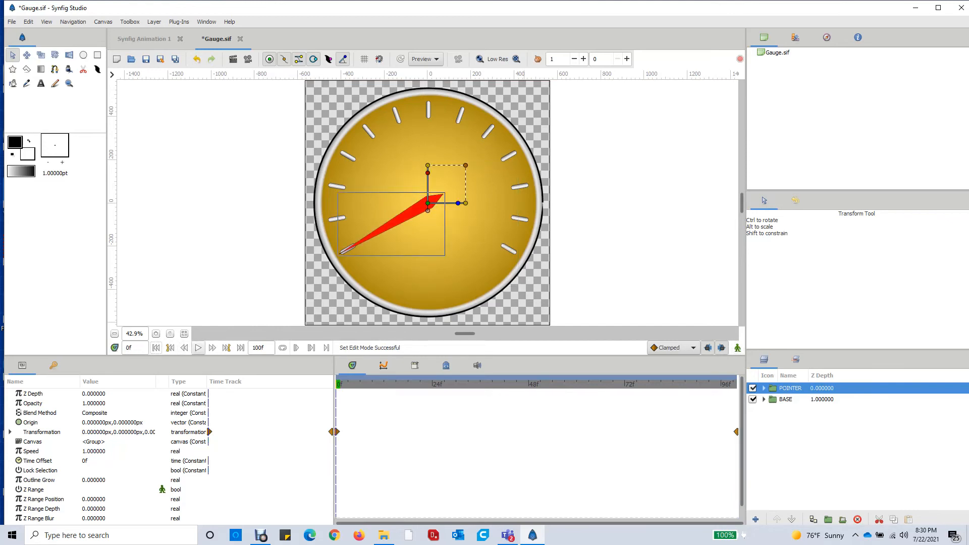
Play the needle animation through once and set the render's end time to frame 100.
{"action": "left_click", "coordinate": [198, 348]}
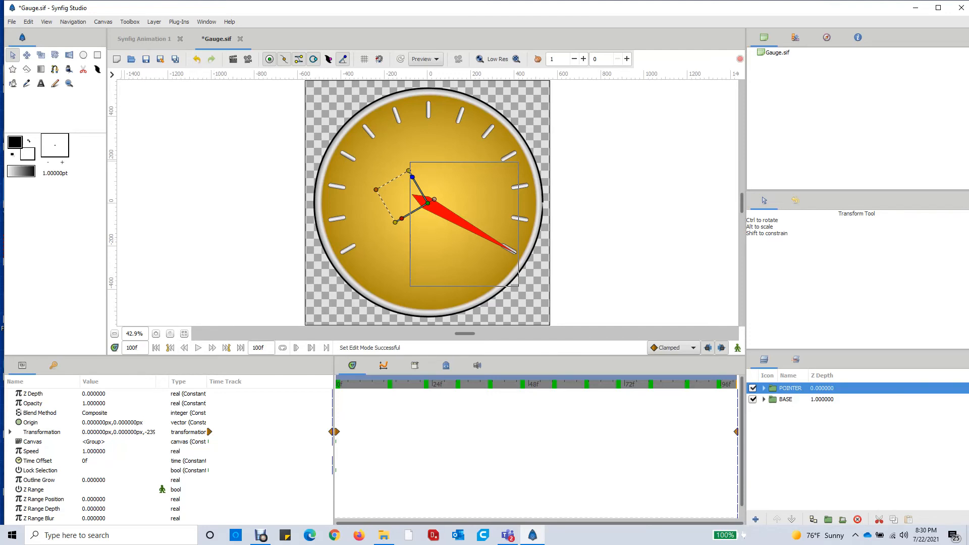
{"action": "left_click", "coordinate": [12, 22]}
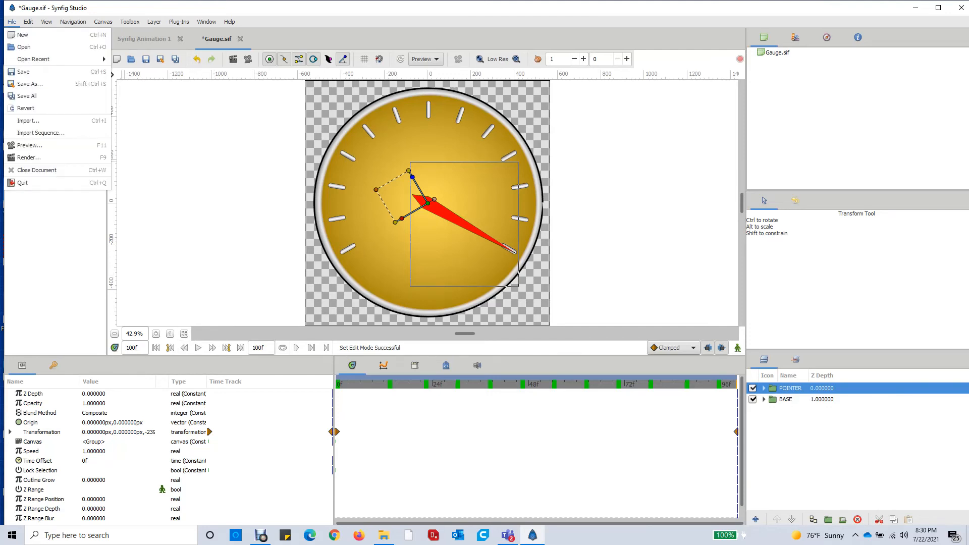
{"action": "left_click", "coordinate": [29, 158]}
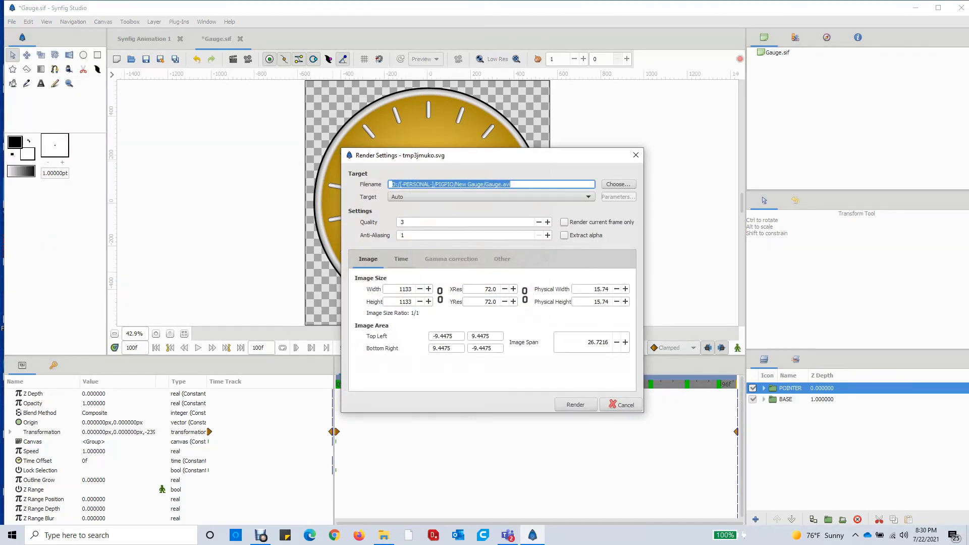
{"action": "left_click", "coordinate": [401, 259]}
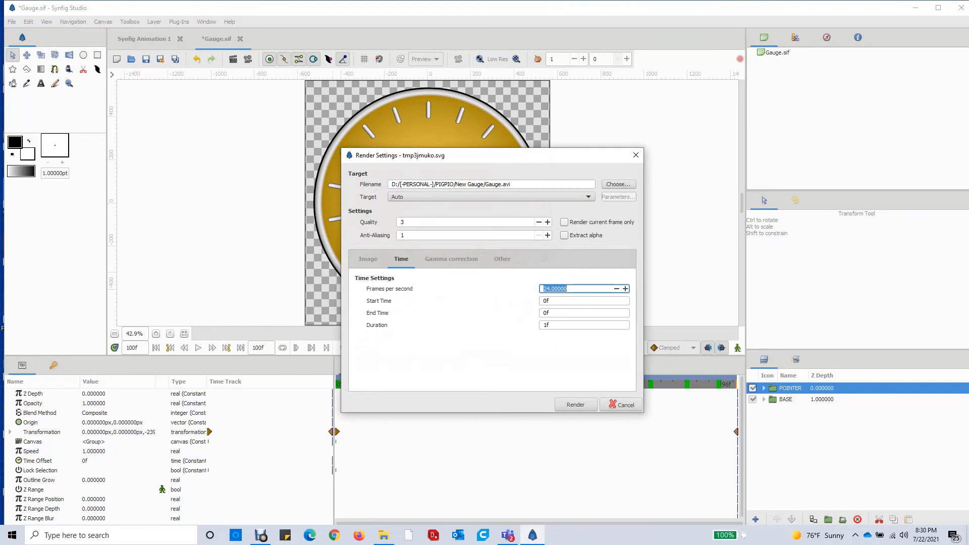
{"action": "double_click", "coordinate": [546, 313]}
{"action": "type", "text": "100"}
{"action": "key", "text": "Return"}
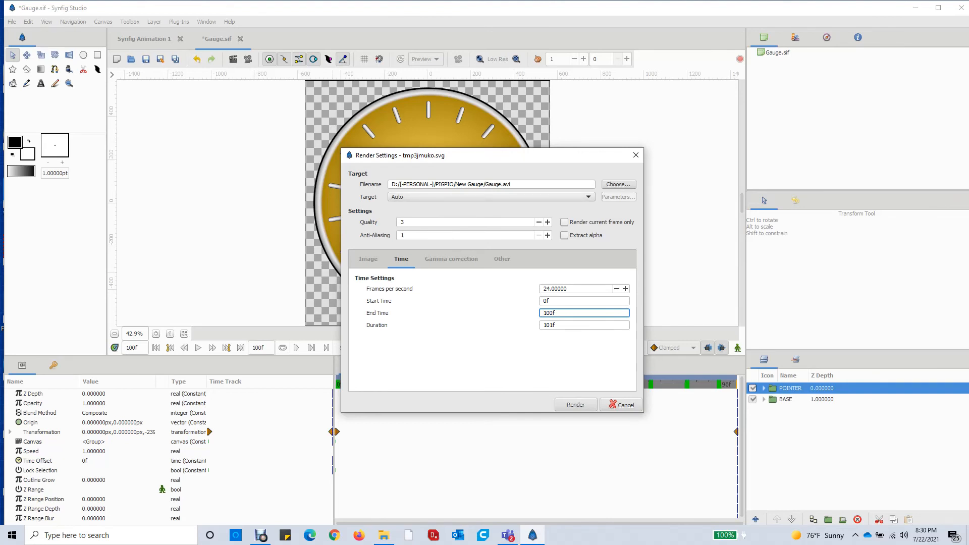
Set the render target format to png for the Gauge output file.
{"action": "left_click", "coordinate": [490, 197]}
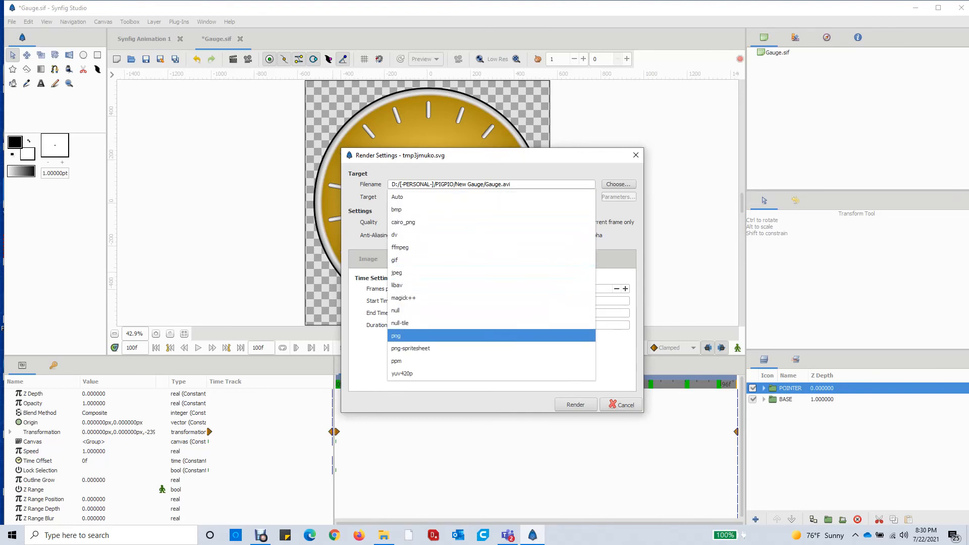
{"action": "key", "text": "Return"}
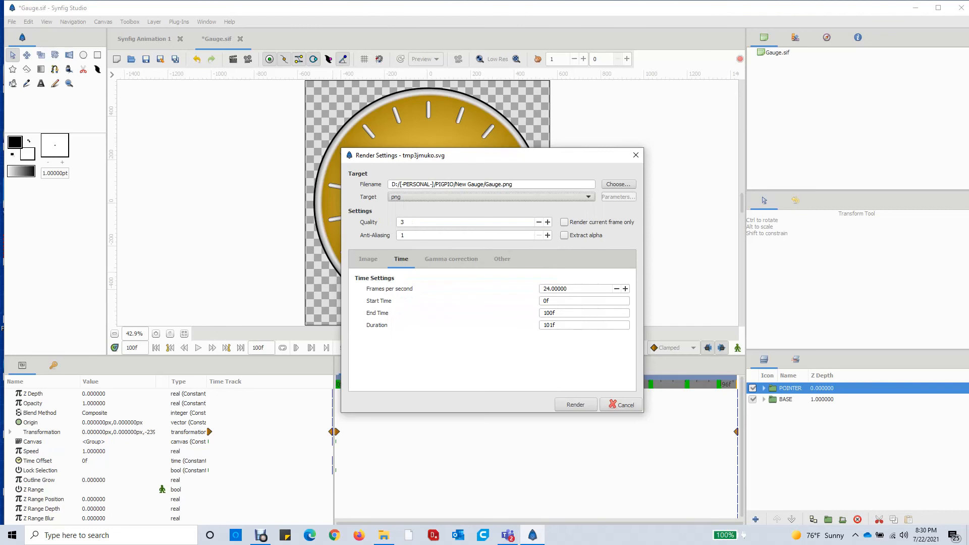
{"action": "left_click", "coordinate": [491, 197]}
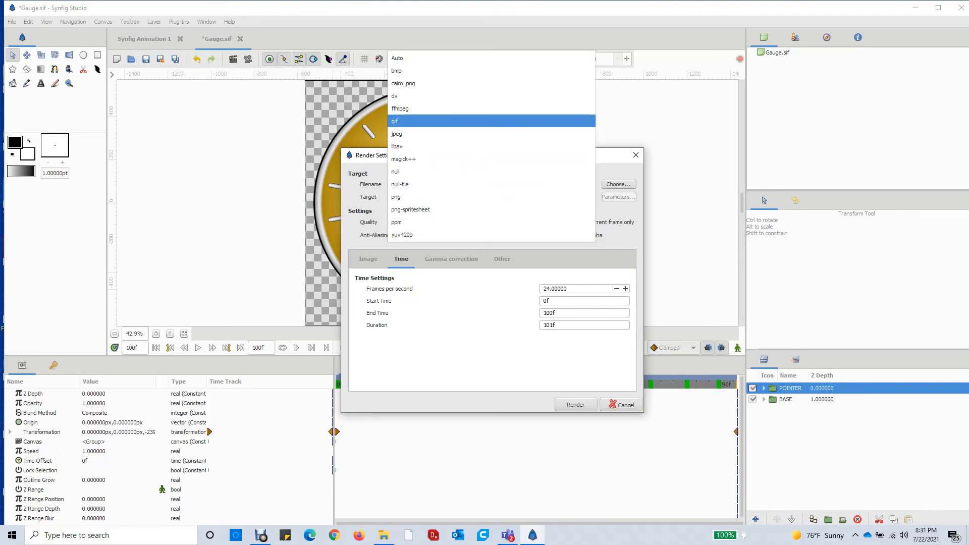
{"action": "left_click", "coordinate": [491, 197]}
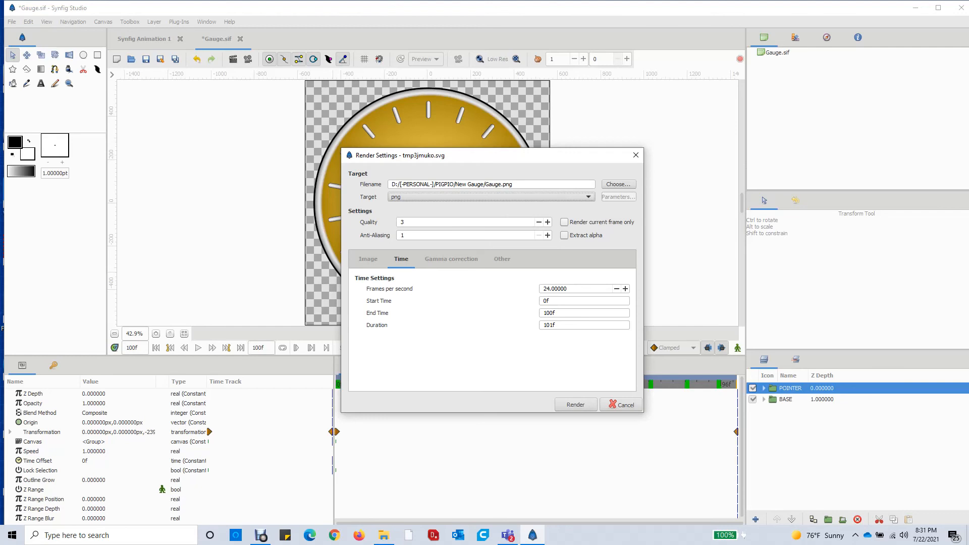
Set the render's image size to 300 pixels wide by 300 pixels high.
{"action": "left_click", "coordinate": [368, 259]}
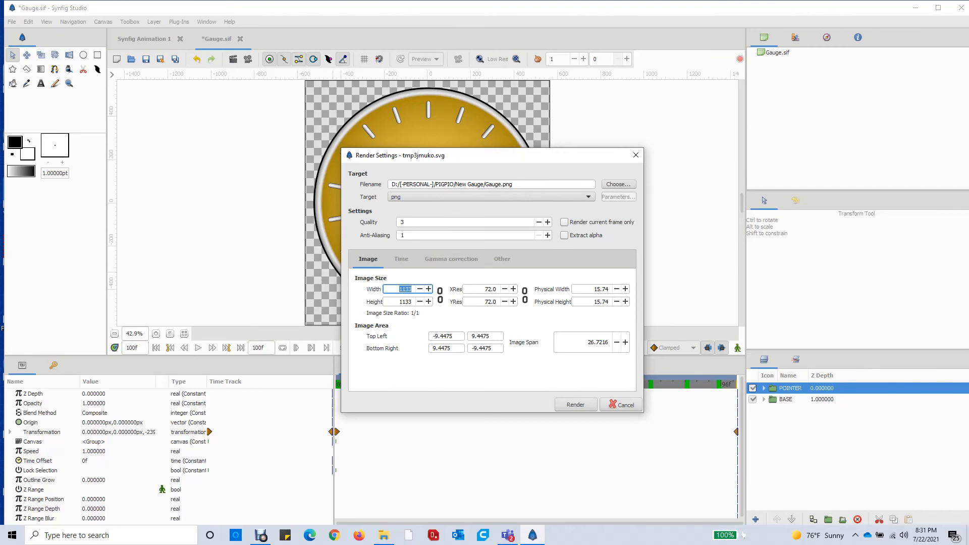
{"action": "type", "text": "300"}
{"action": "key", "text": "Tab"}
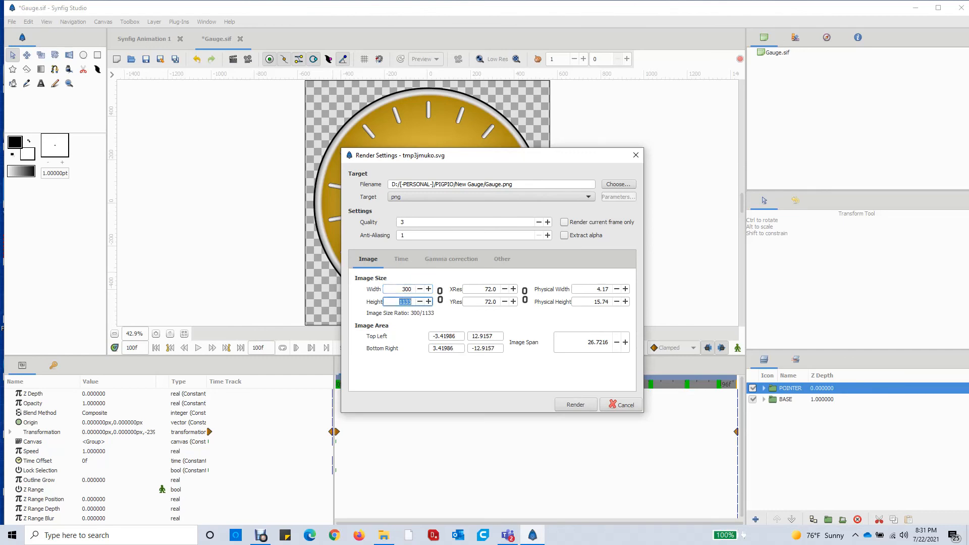
{"action": "type", "text": "300"}
{"action": "left_click", "coordinate": [403, 289]}
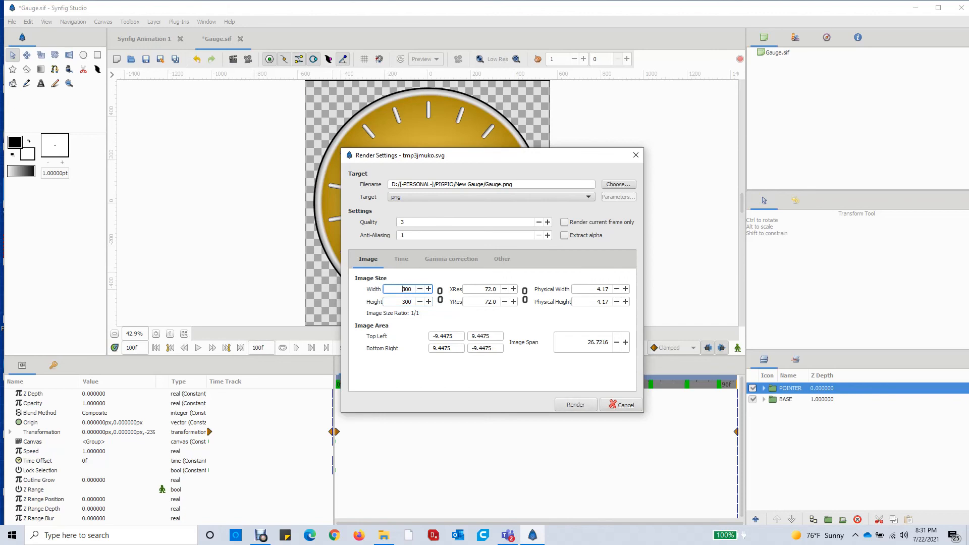
Set the render quality to 9 with anti-aliasing 1, and render the animation.
{"action": "double_click", "coordinate": [402, 222]}
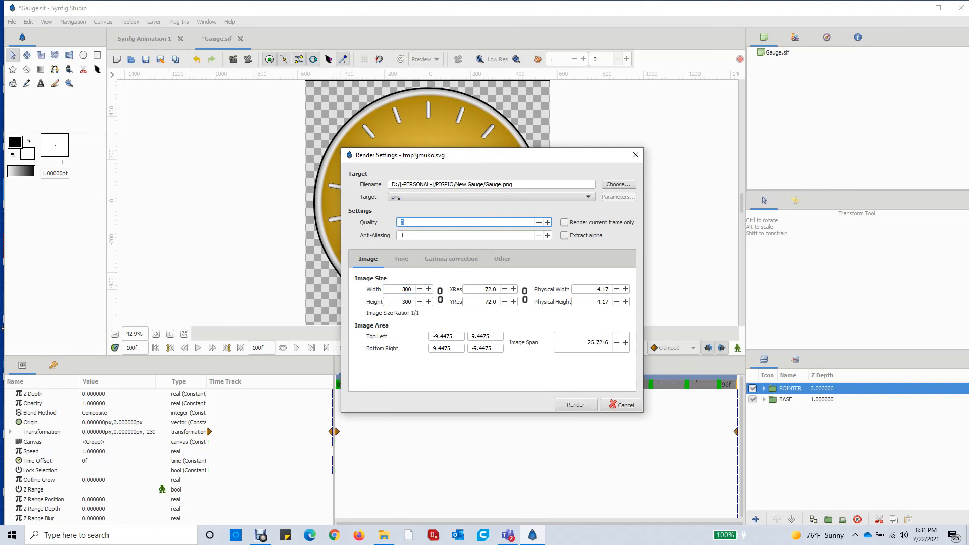
{"action": "key", "text": "Tab"}
{"action": "type", "text": "1"}
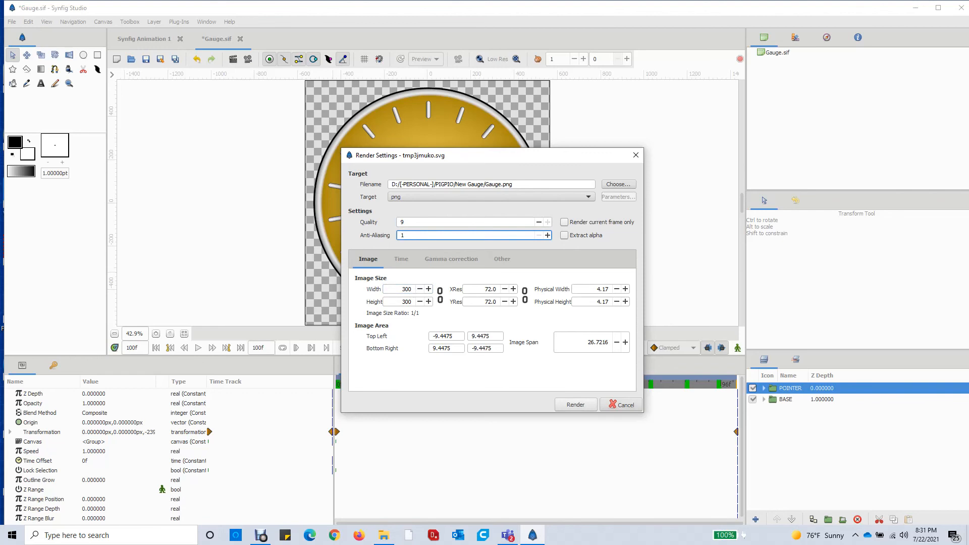
{"action": "key", "text": "Return"}
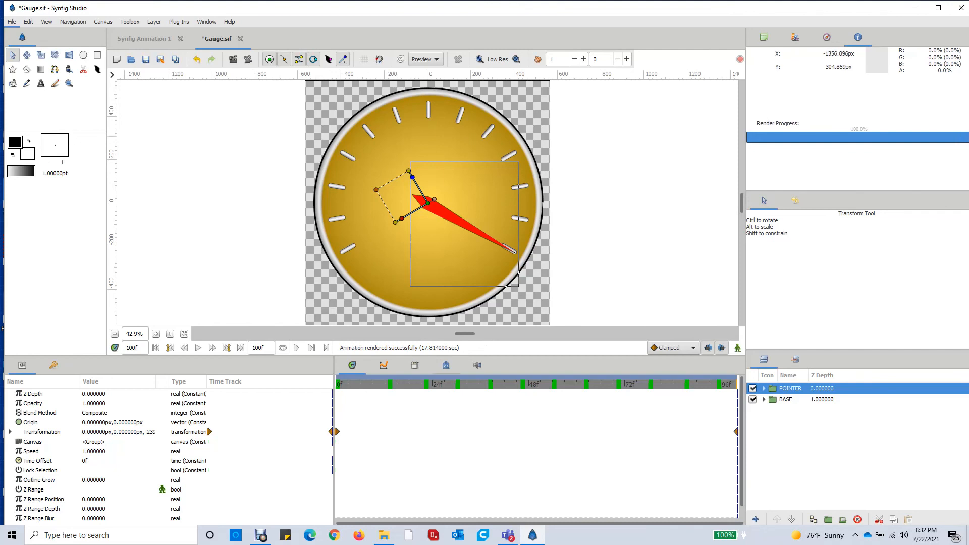
Save the Gauge.sif project and close Synfig Studio.
{"action": "left_click", "coordinate": [11, 22]}
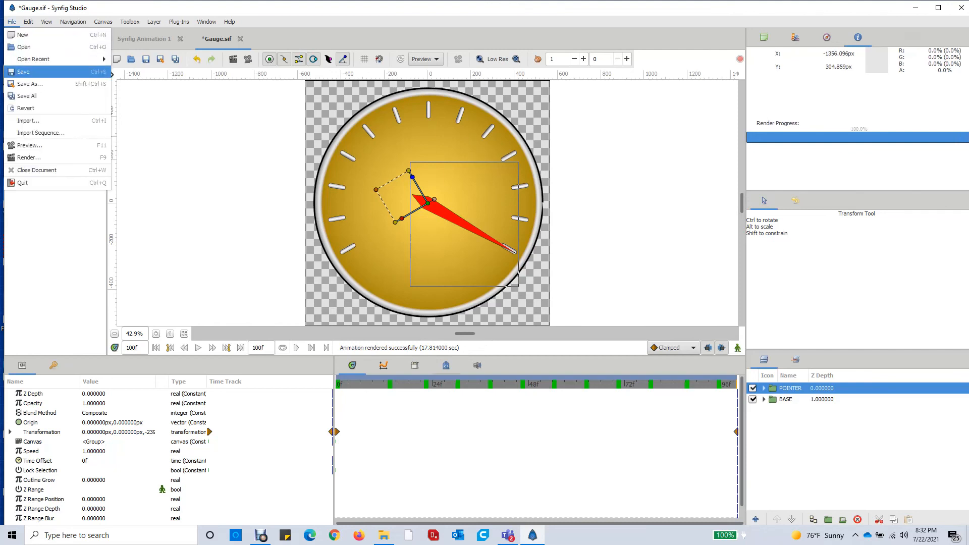
{"action": "key", "text": "Return"}
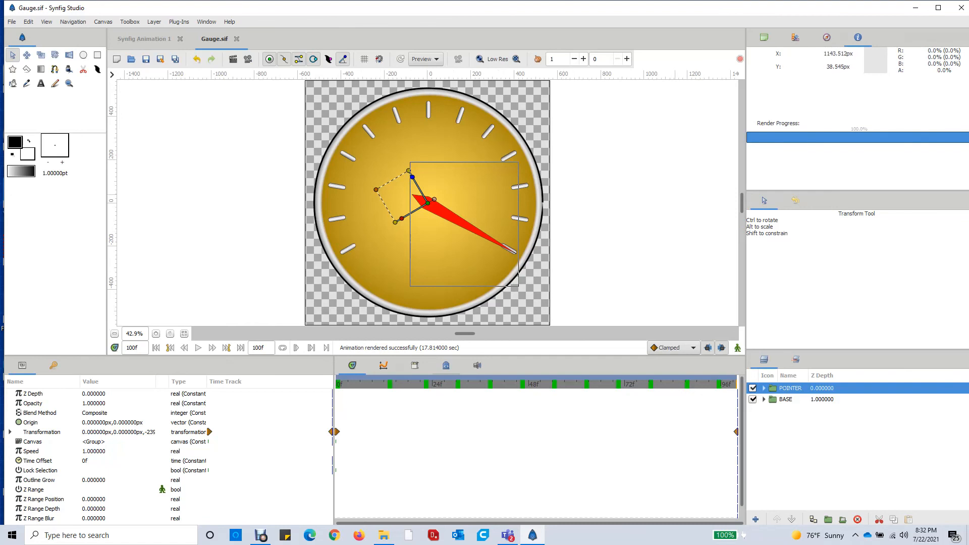
{"action": "left_click", "coordinate": [961, 8]}
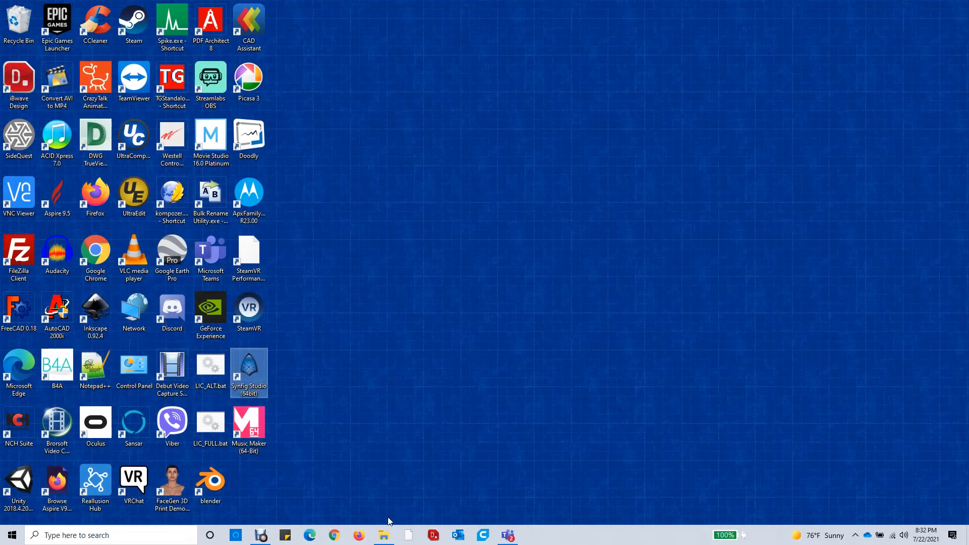
Switch to File Explorer and open the New Gauge folder inside [-PERSONAL-] > PIGPIO on Main Data Drive (D:).
{"action": "left_click", "coordinate": [384, 534]}
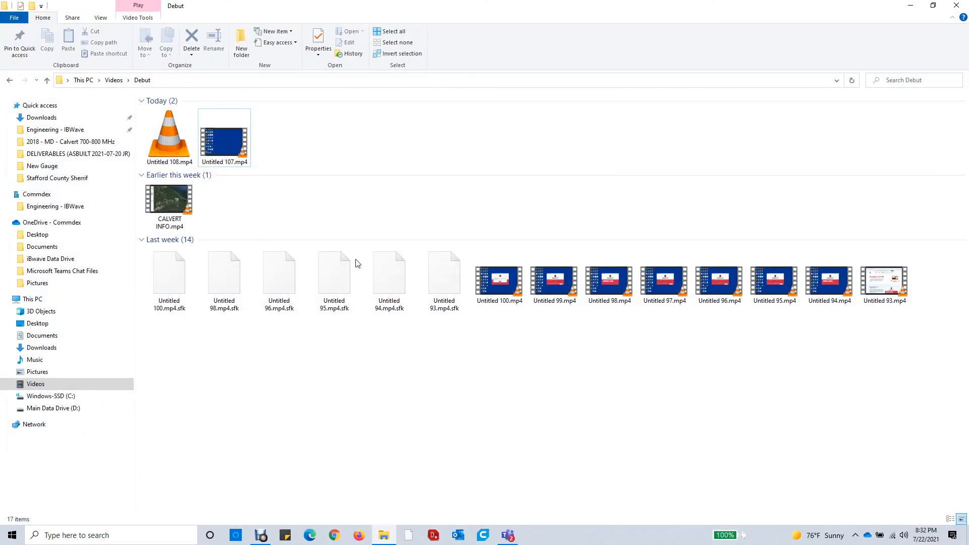
{"action": "left_click", "coordinate": [65, 409]}
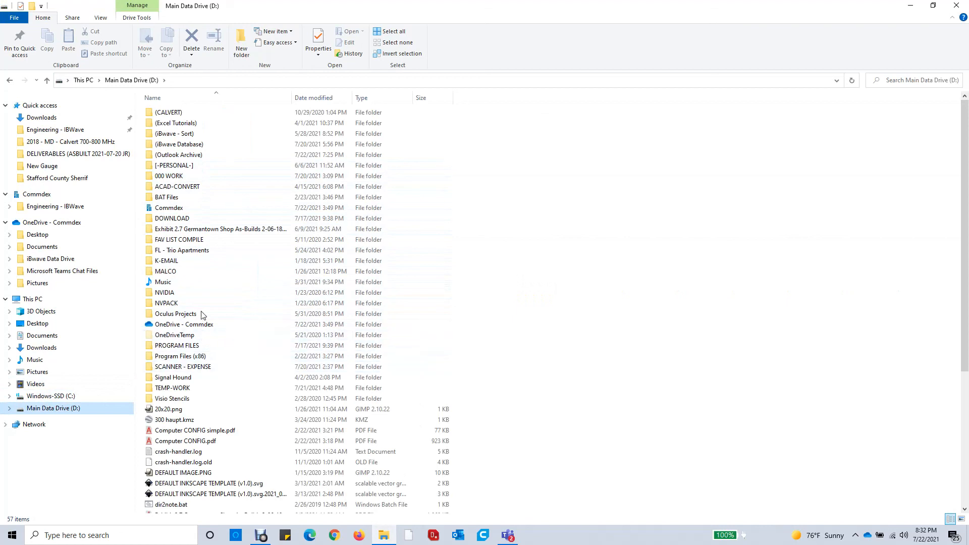
{"action": "left_click", "coordinate": [191, 166]}
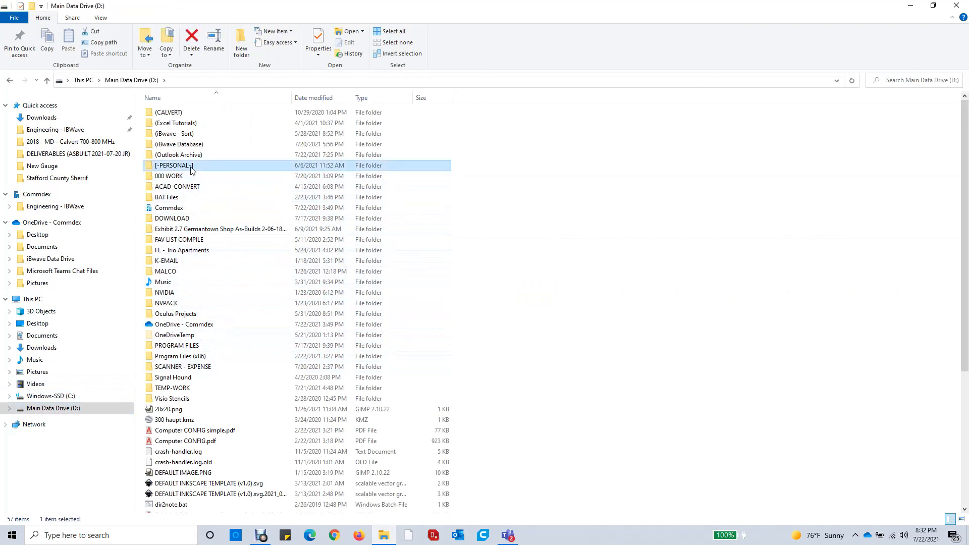
{"action": "double_click", "coordinate": [191, 169]}
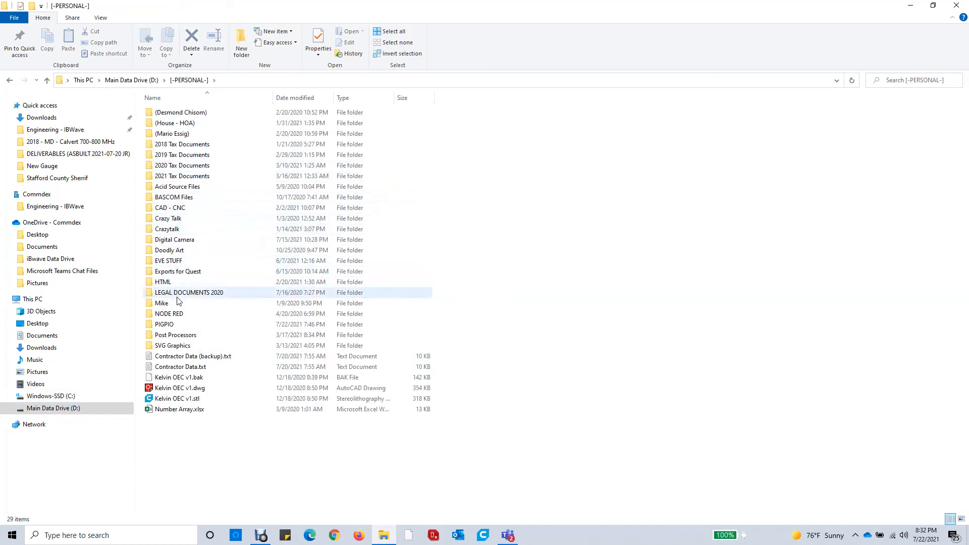
{"action": "double_click", "coordinate": [175, 325]}
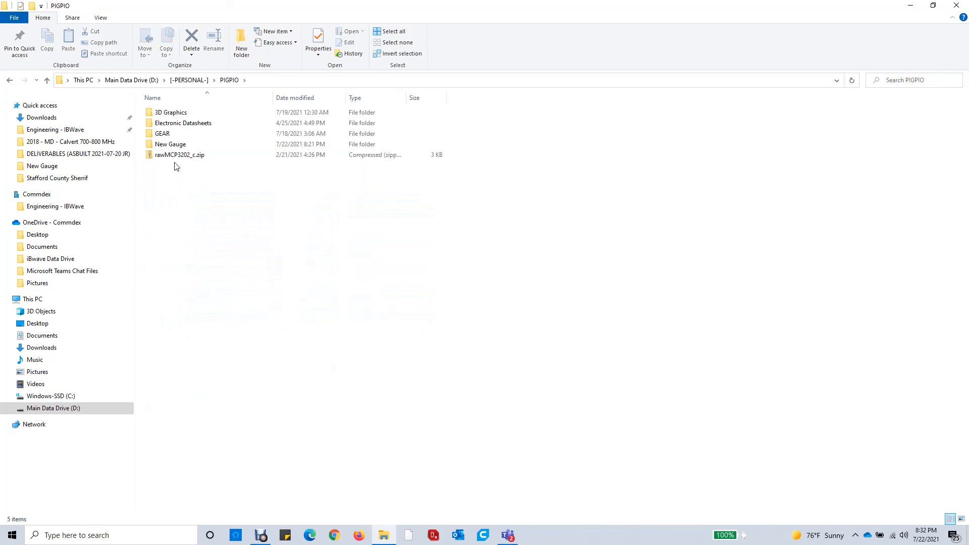
{"action": "double_click", "coordinate": [180, 147]}
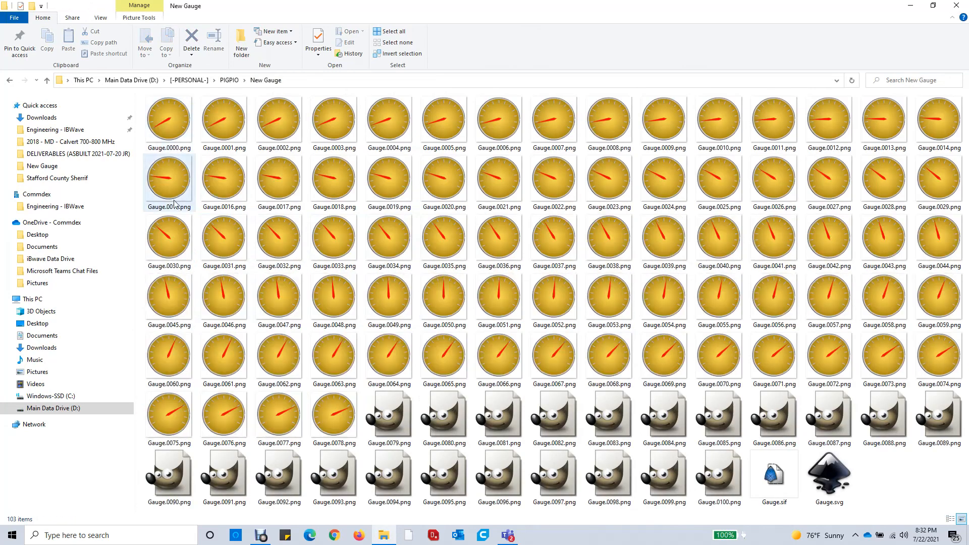